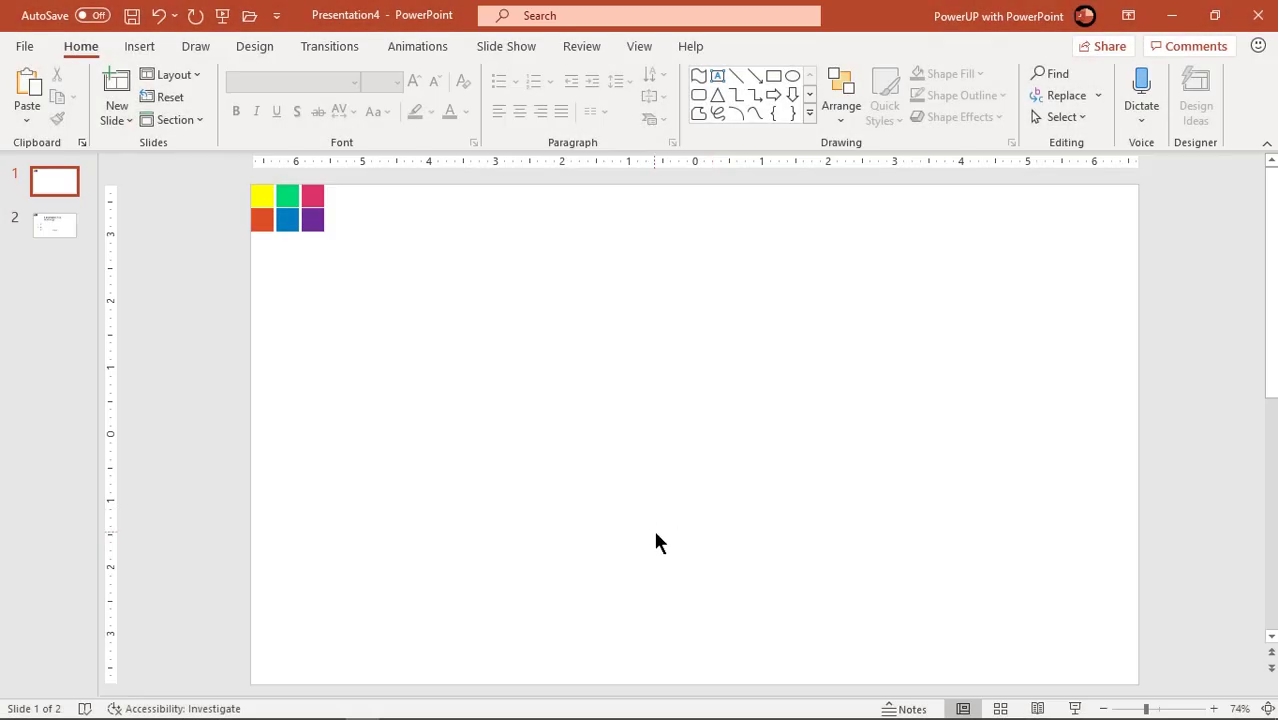
Turn on the centre guides and set the slide background to light warm grey #F4F3F0.
click(639, 46)
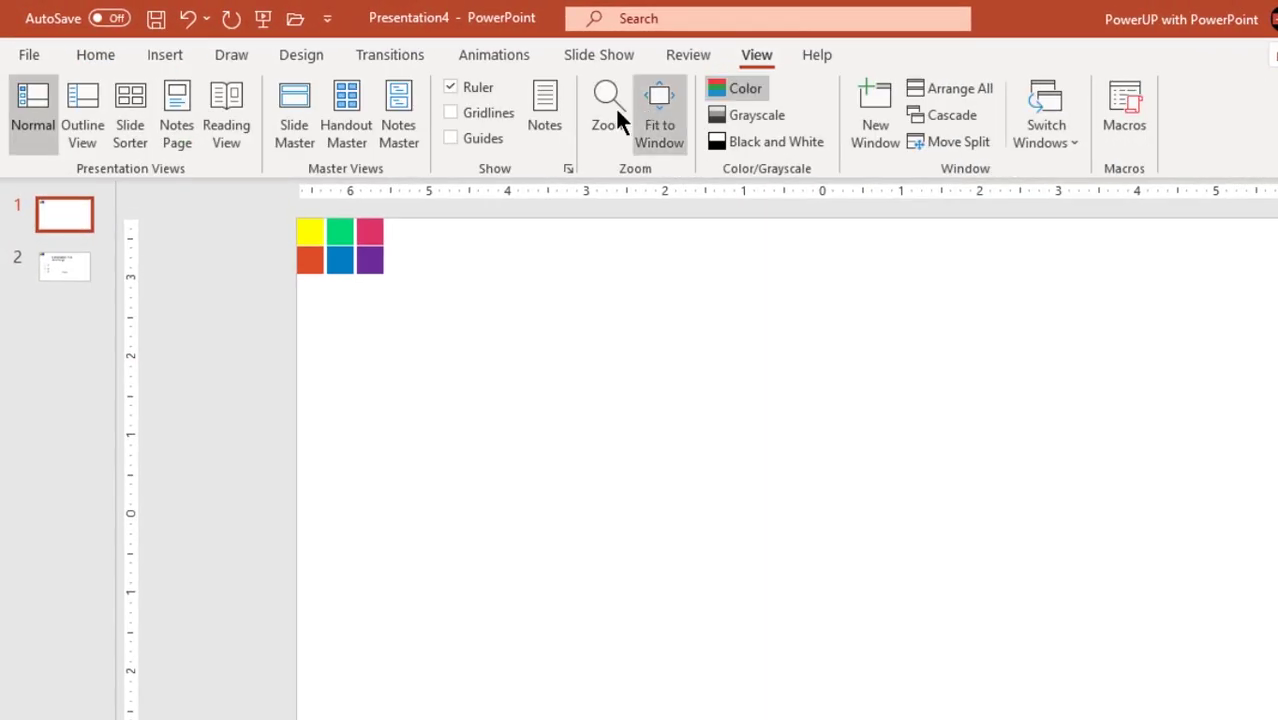
click(465, 137)
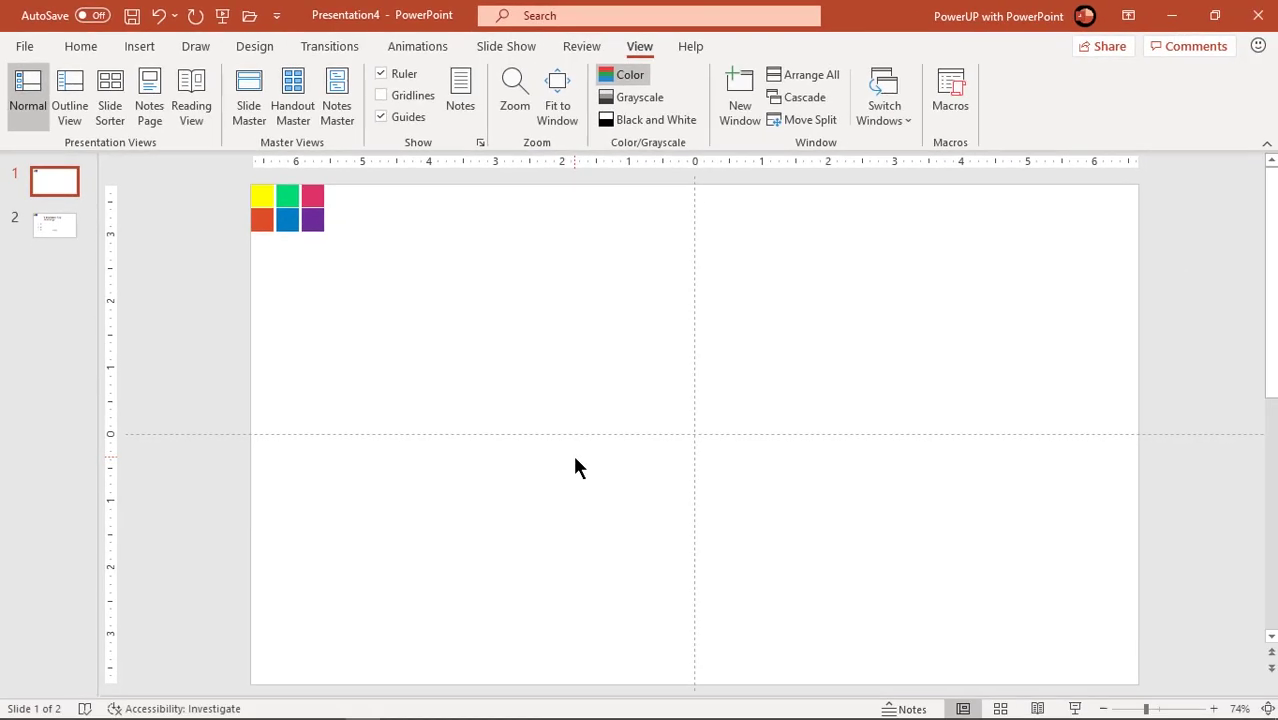
right_click(575, 467)
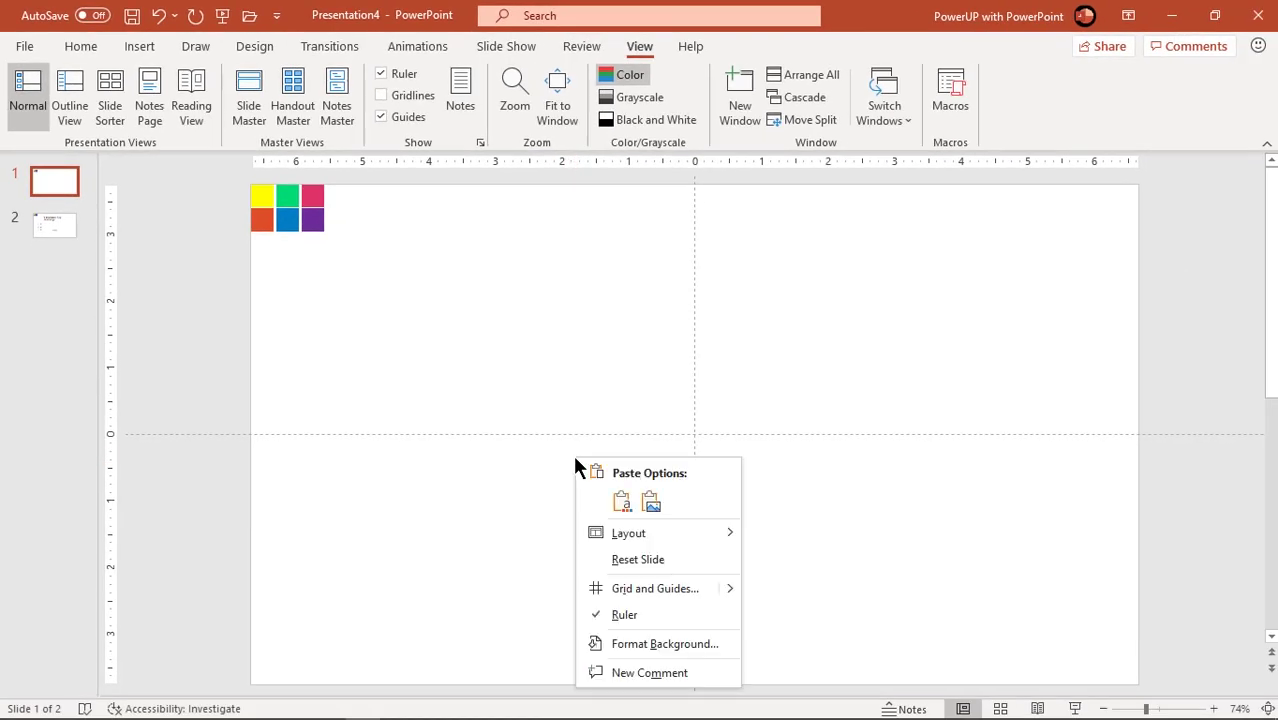
click(643, 648)
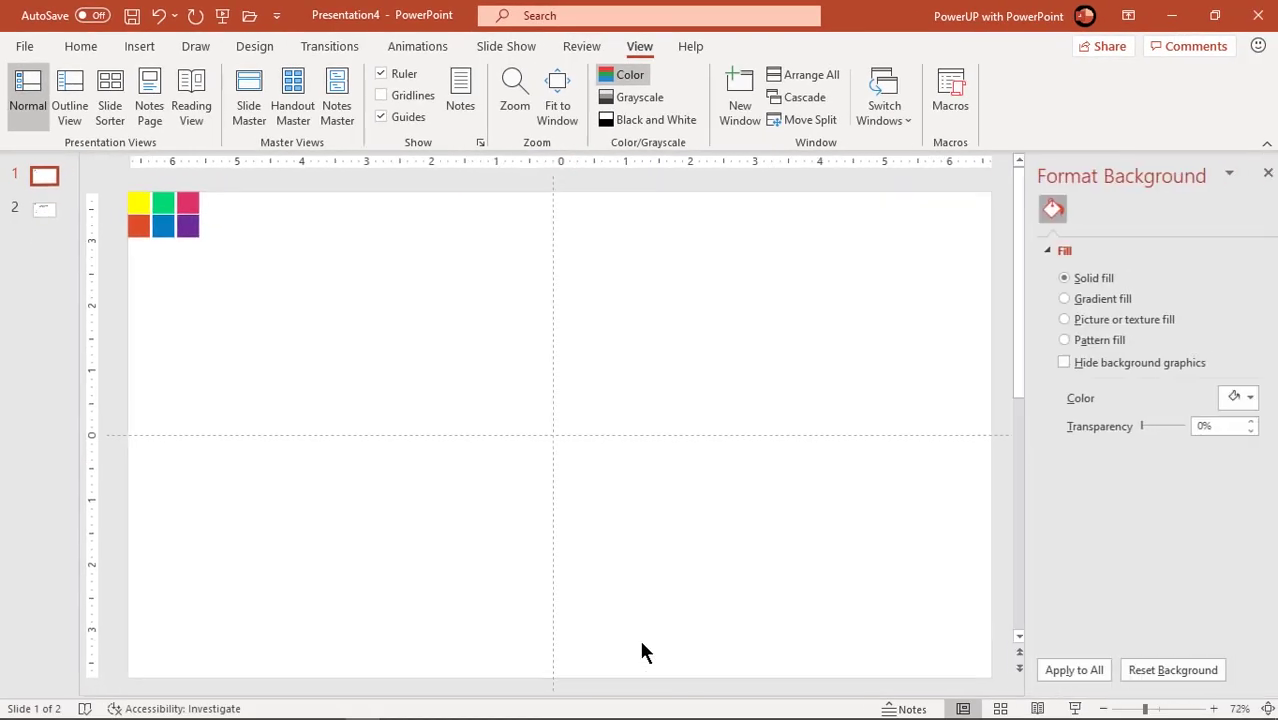
click(1232, 399)
click(1150, 622)
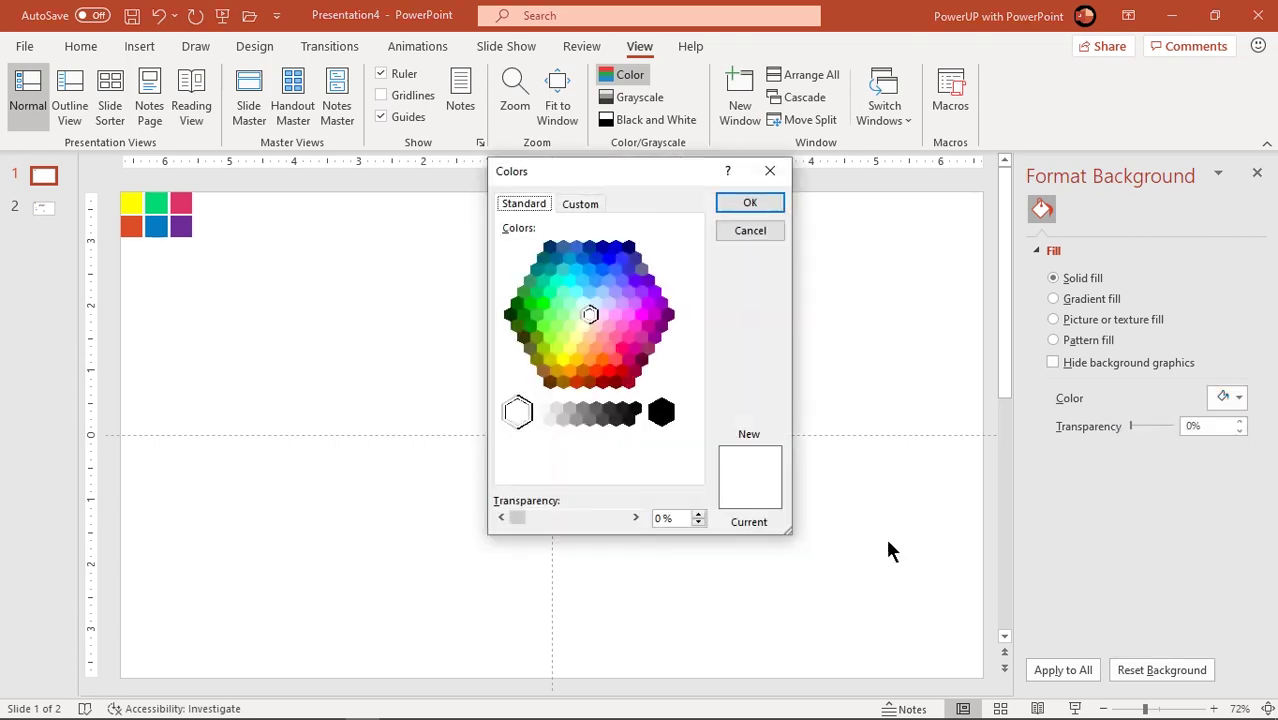
click(577, 205)
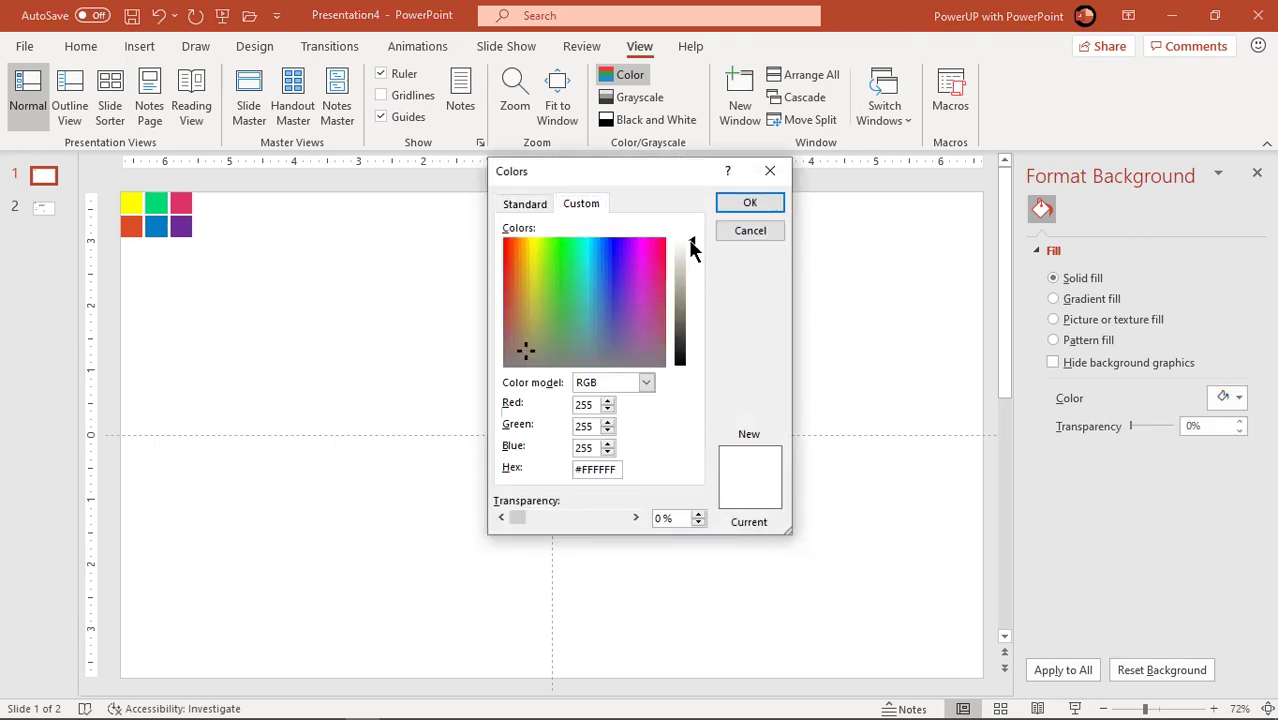
drag(690, 244, 691, 250)
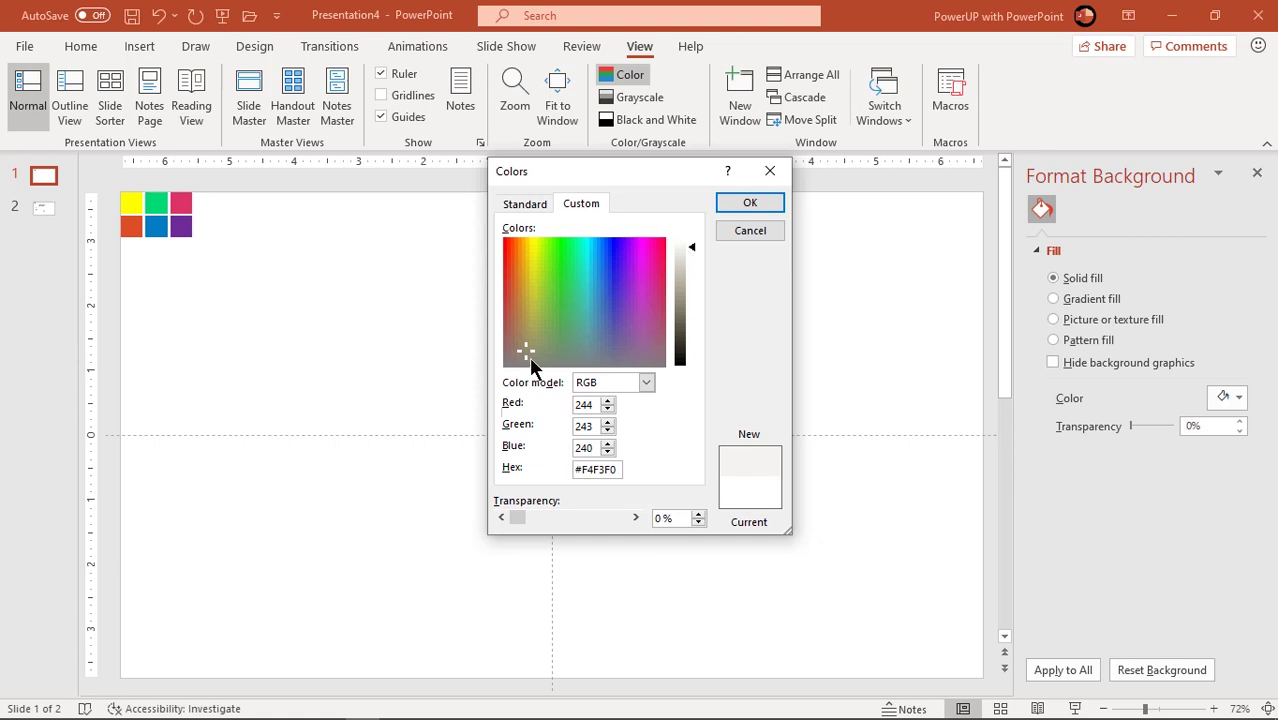
click(745, 206)
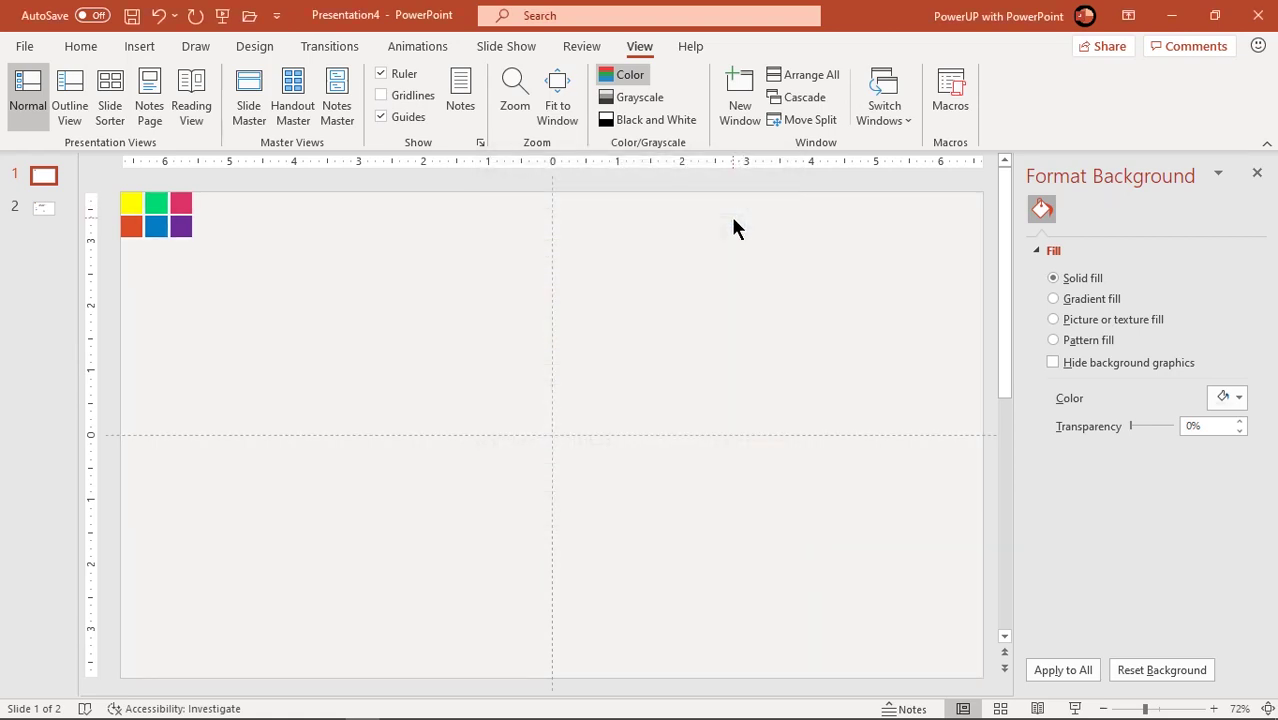
Draw a rounded rectangle left of centre on the horizontal guide and adjust its corner rounding.
click(1257, 174)
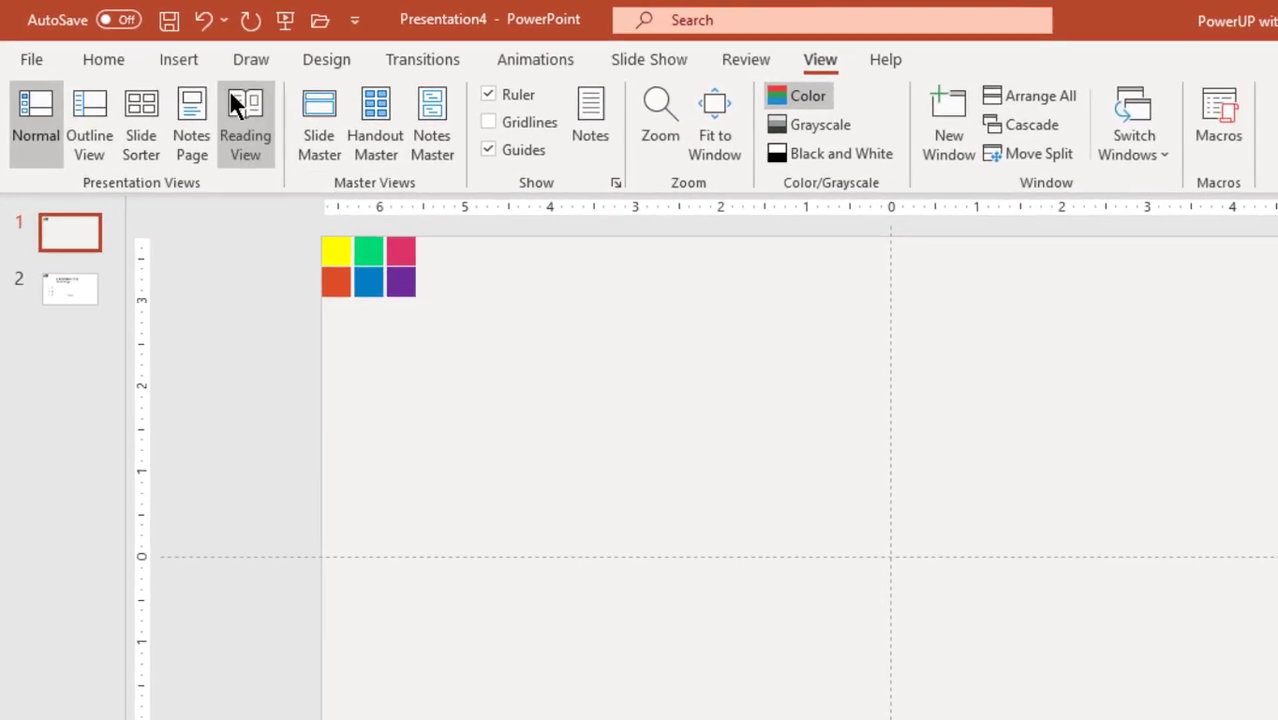
click(146, 49)
click(391, 162)
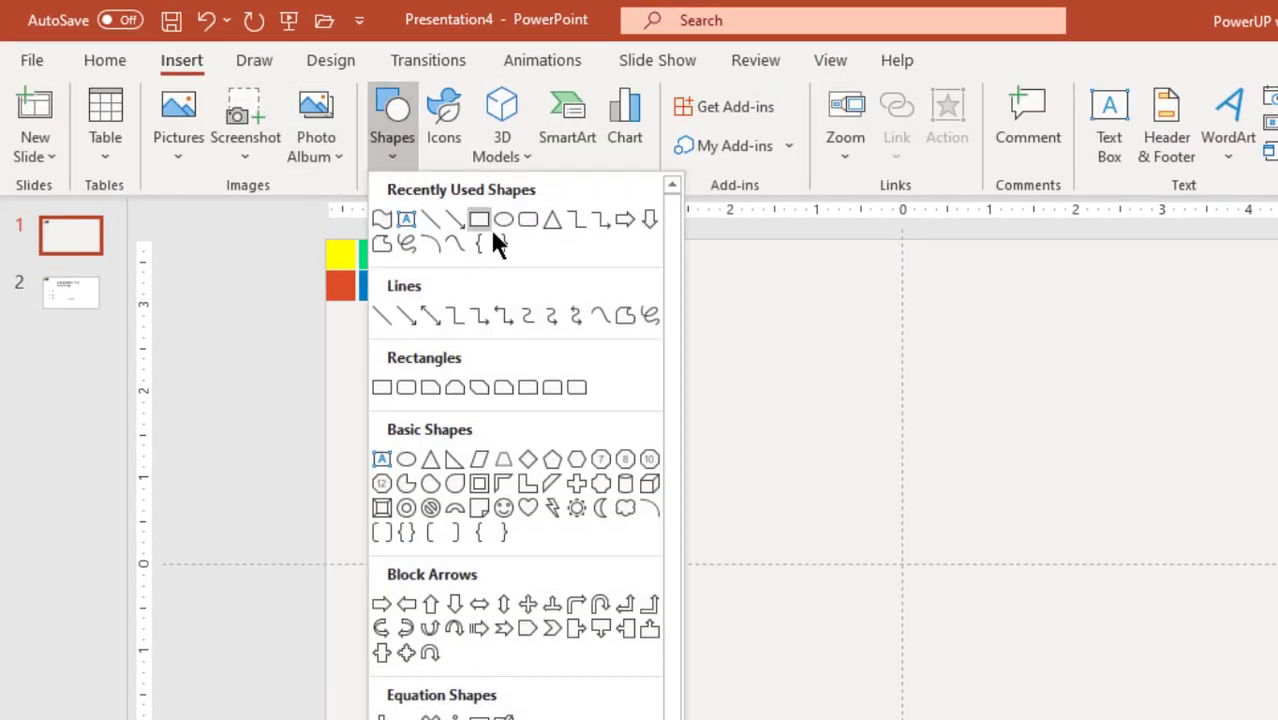
click(526, 220)
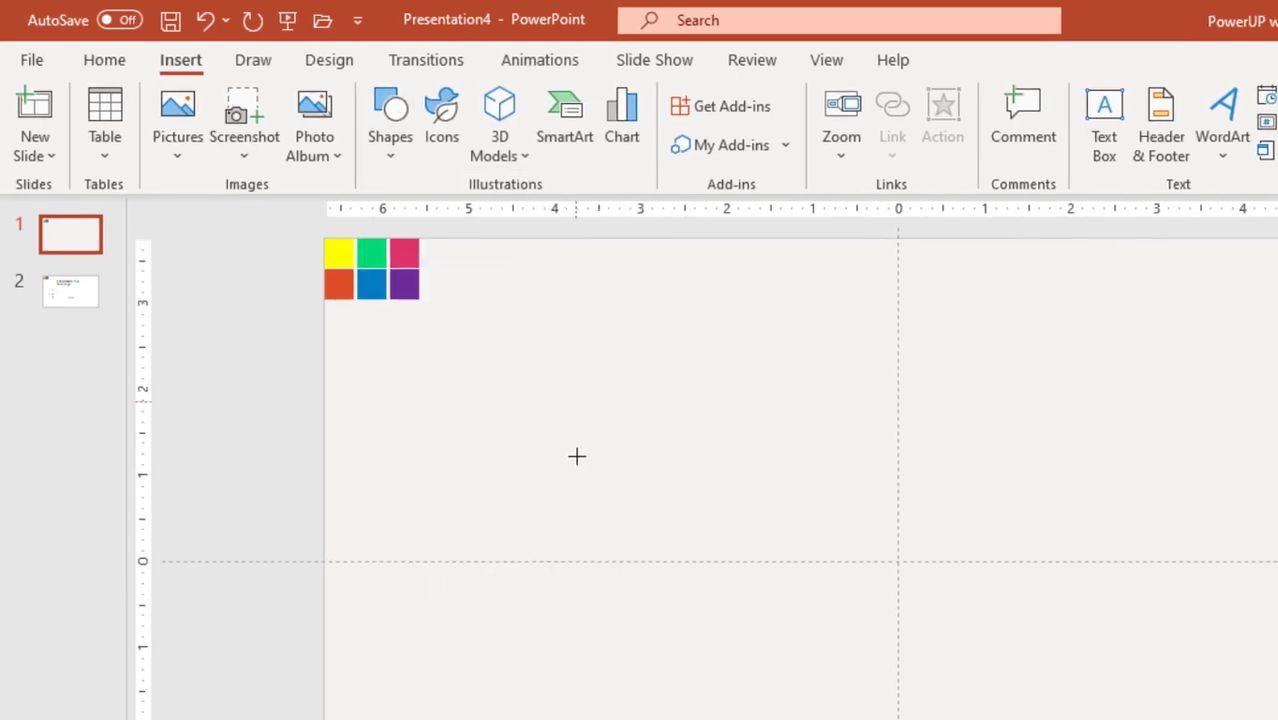
drag(354, 421, 498, 518)
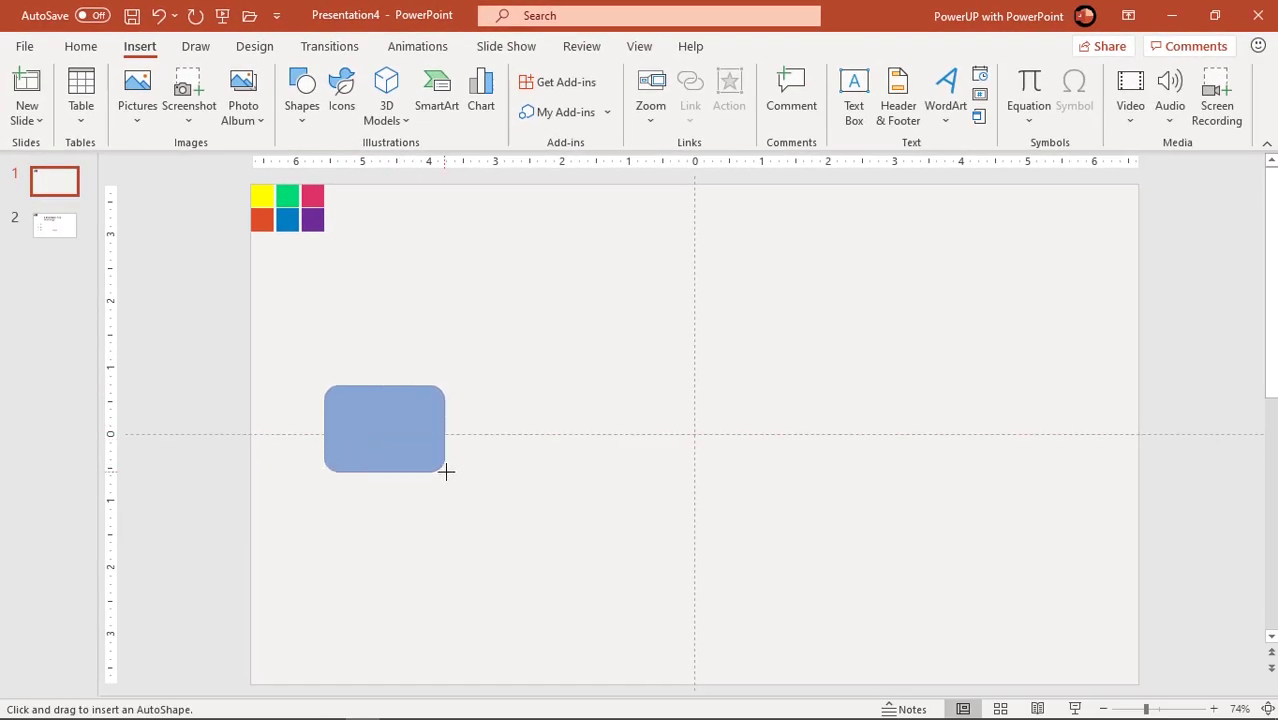
drag(342, 393, 339, 387)
drag(399, 428, 438, 437)
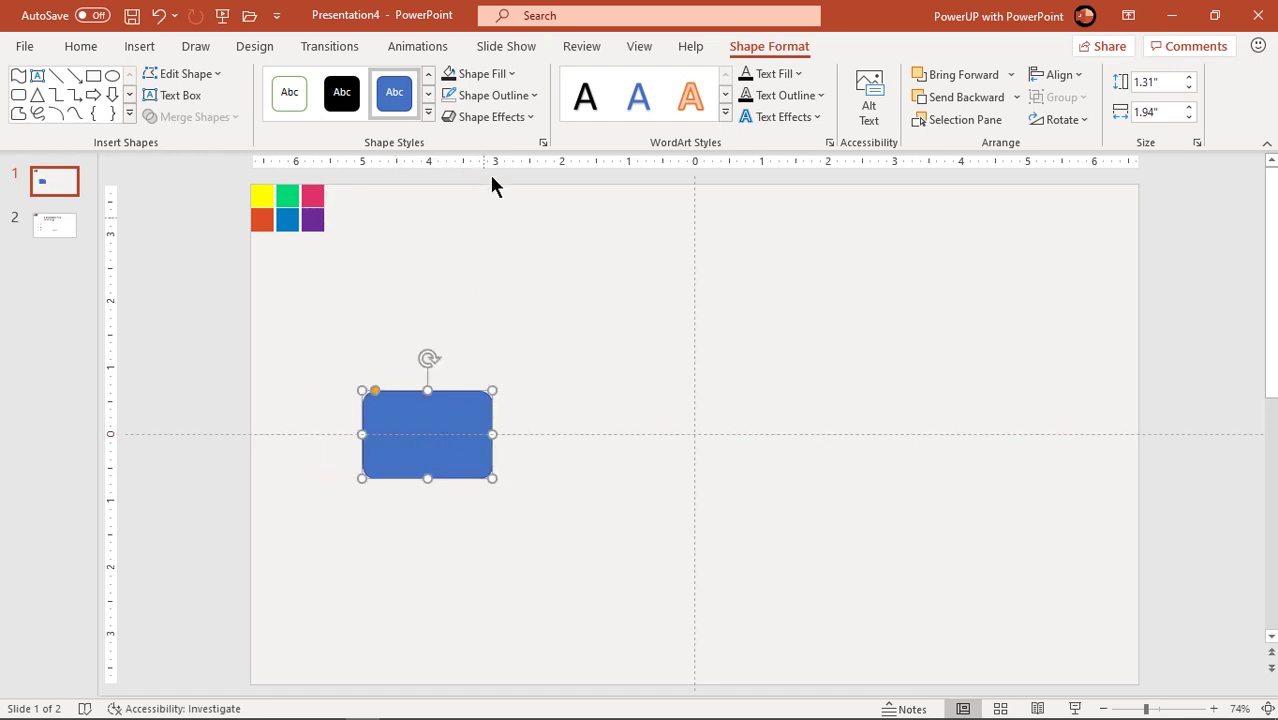
Remove the rounded rectangle's outline.
click(509, 100)
click(498, 348)
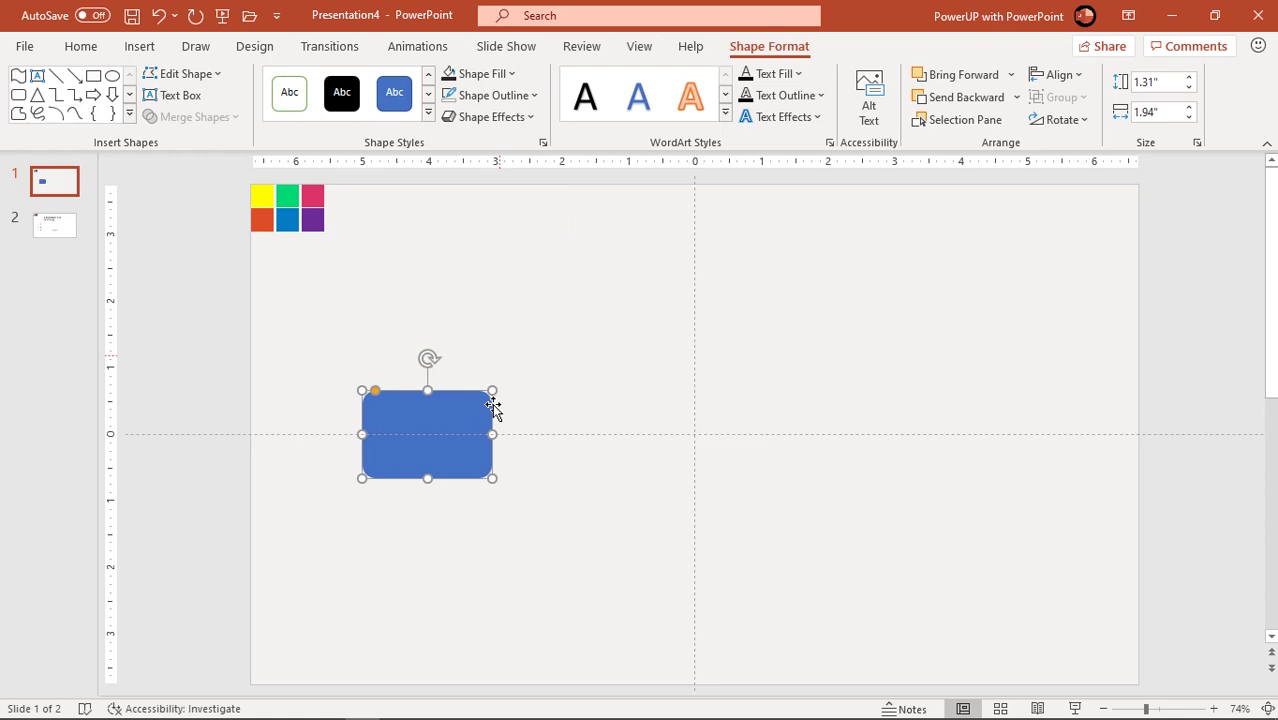
right_click(449, 459)
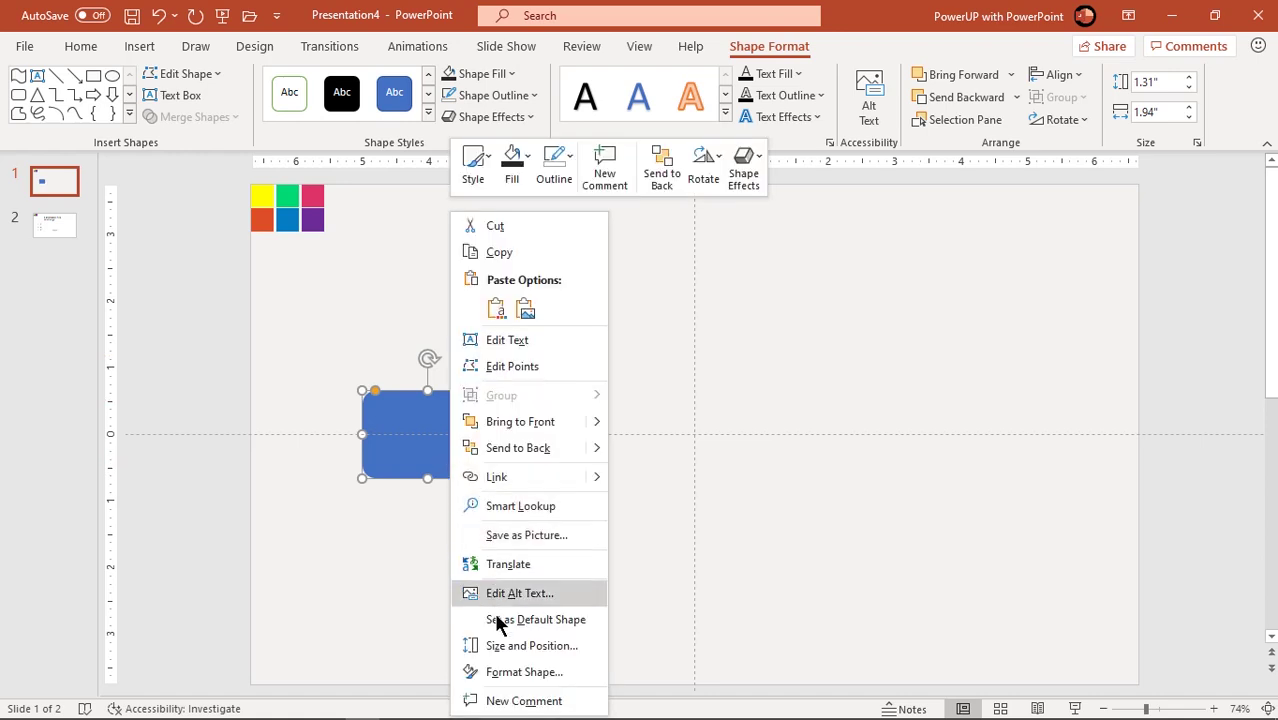
Give the box a two-stop gradient fill from white to light grey.
click(503, 669)
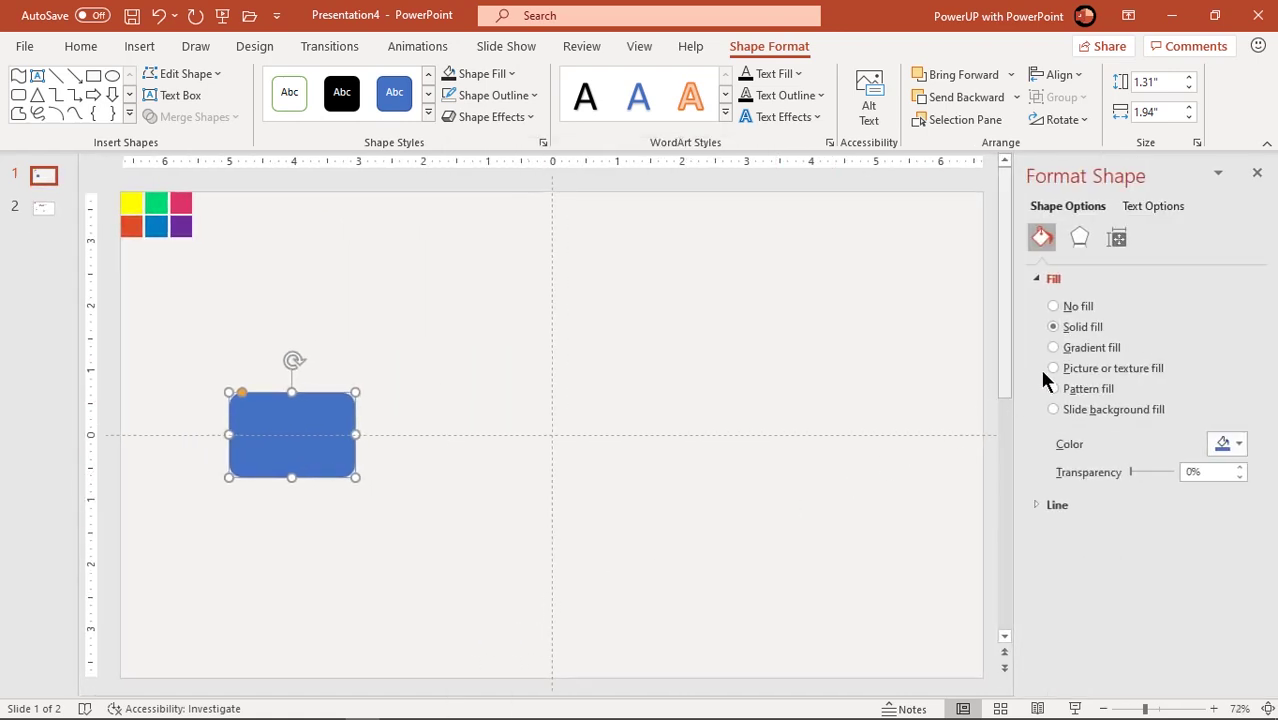
click(1068, 352)
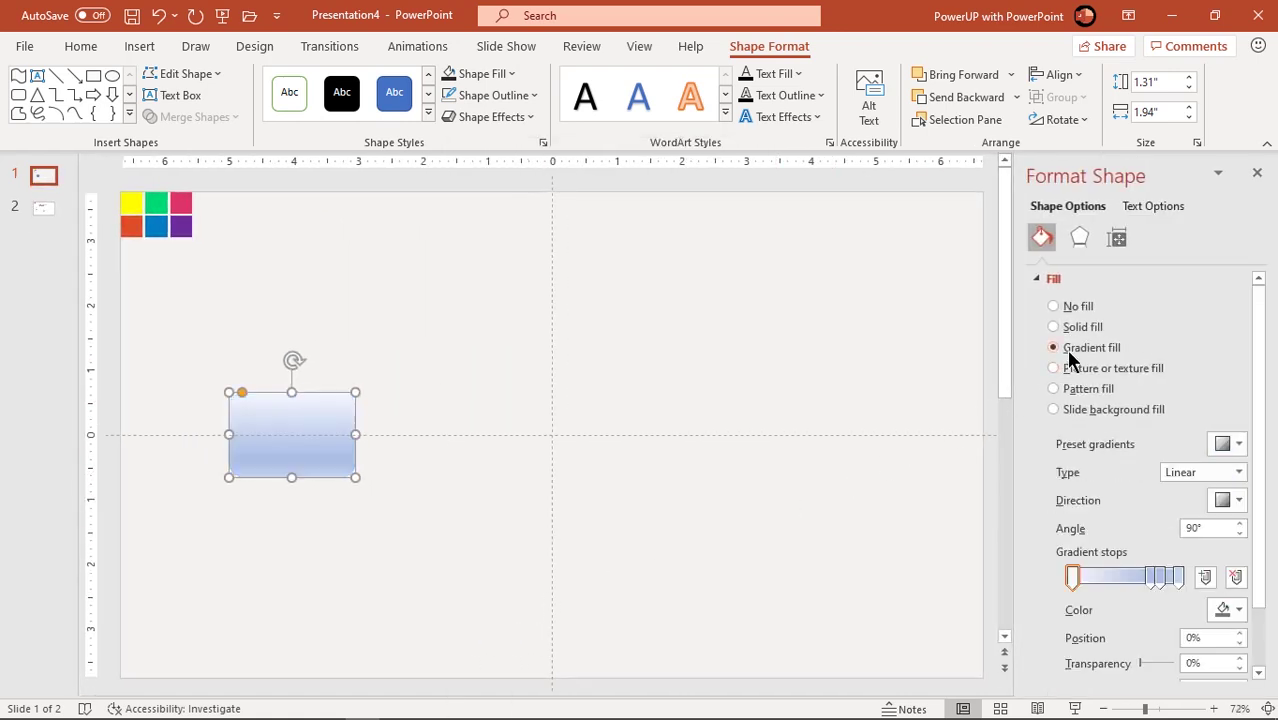
click(1179, 580)
click(1234, 578)
click(1234, 578)
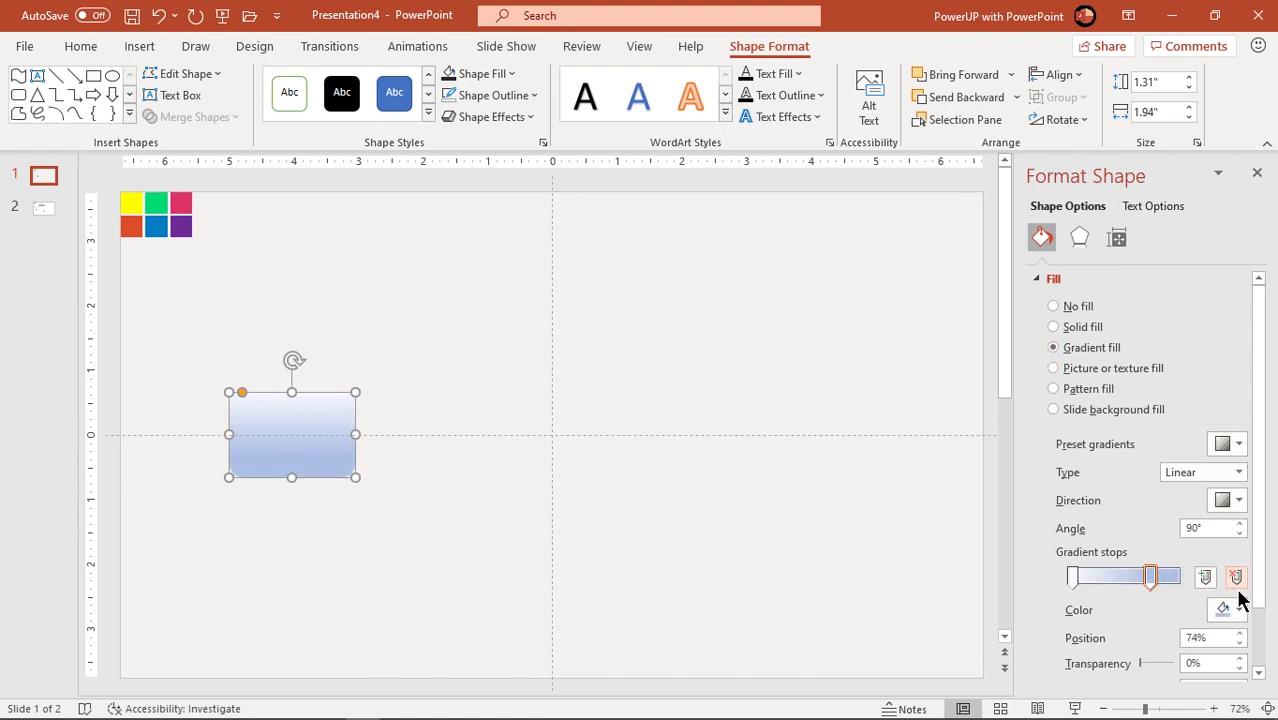
click(1238, 609)
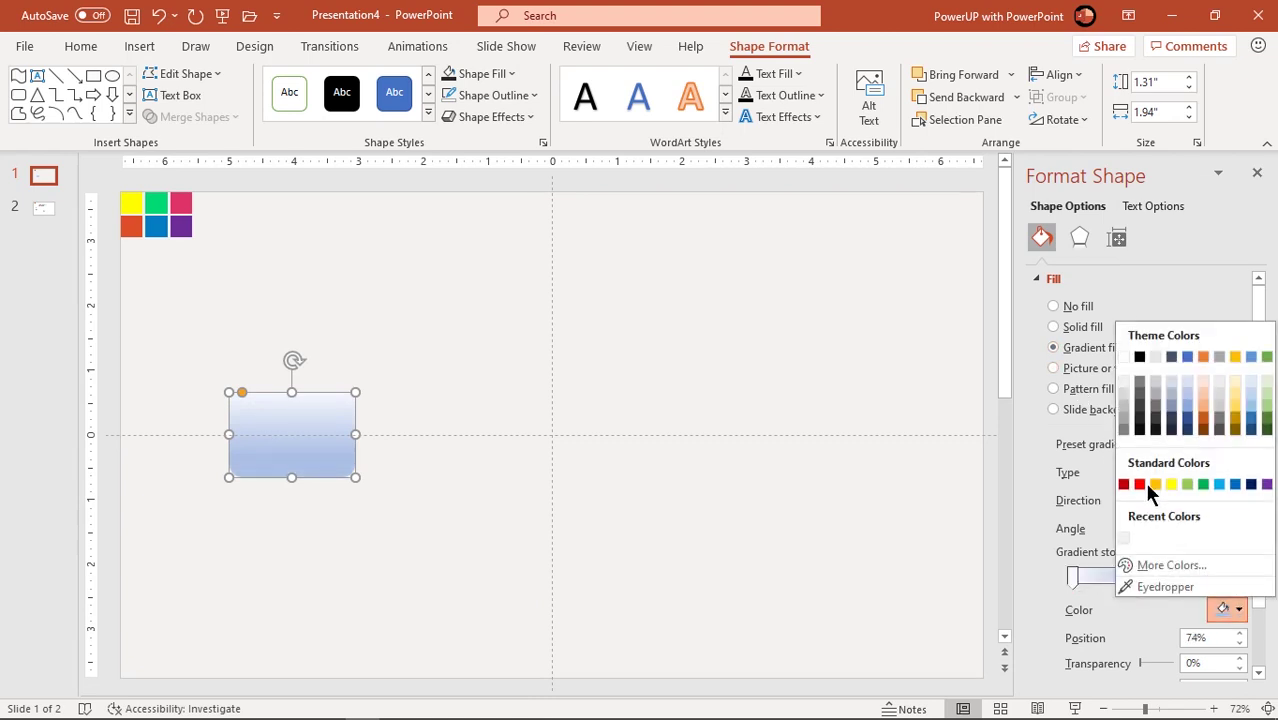
click(1125, 394)
click(1075, 581)
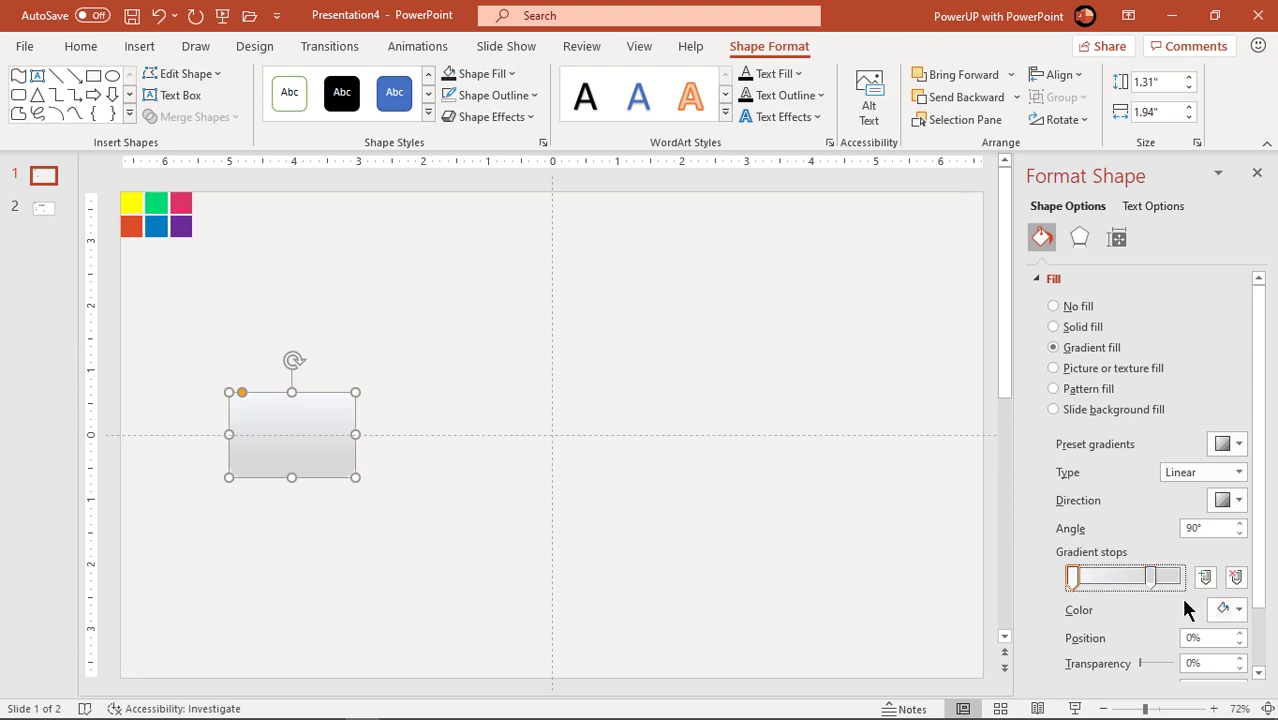
click(1236, 611)
click(1124, 357)
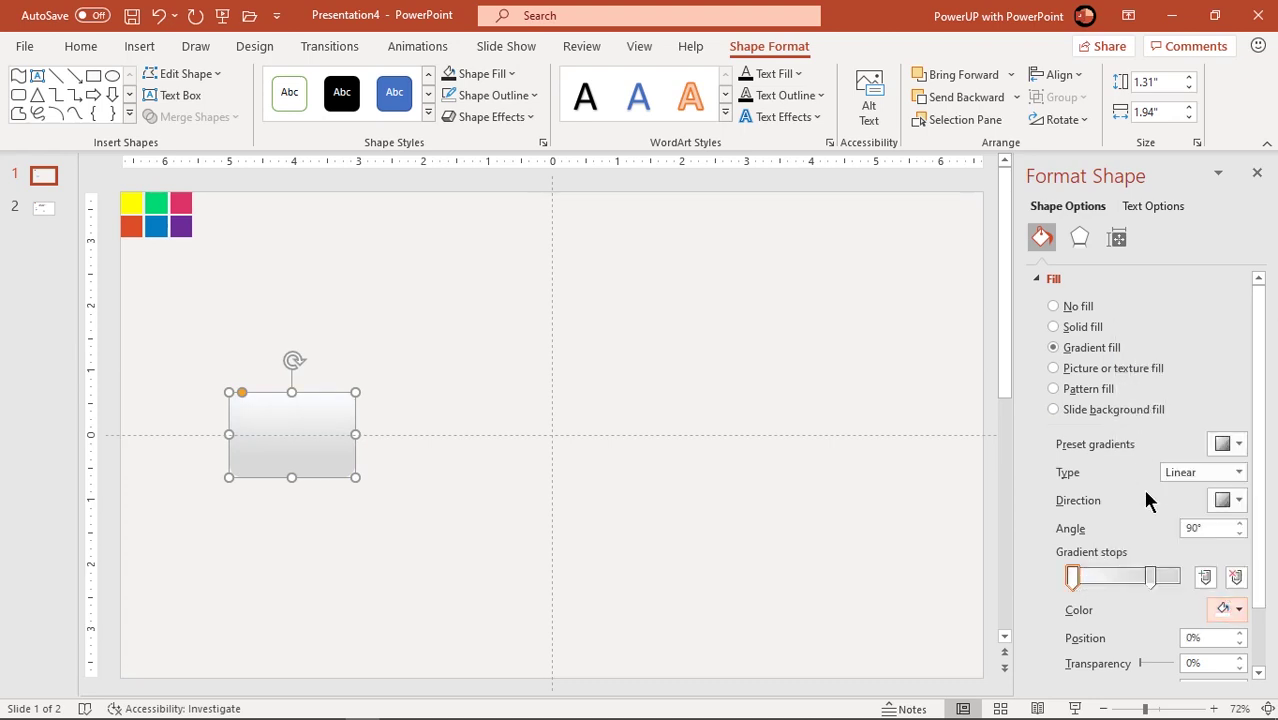
drag(1147, 567, 1172, 573)
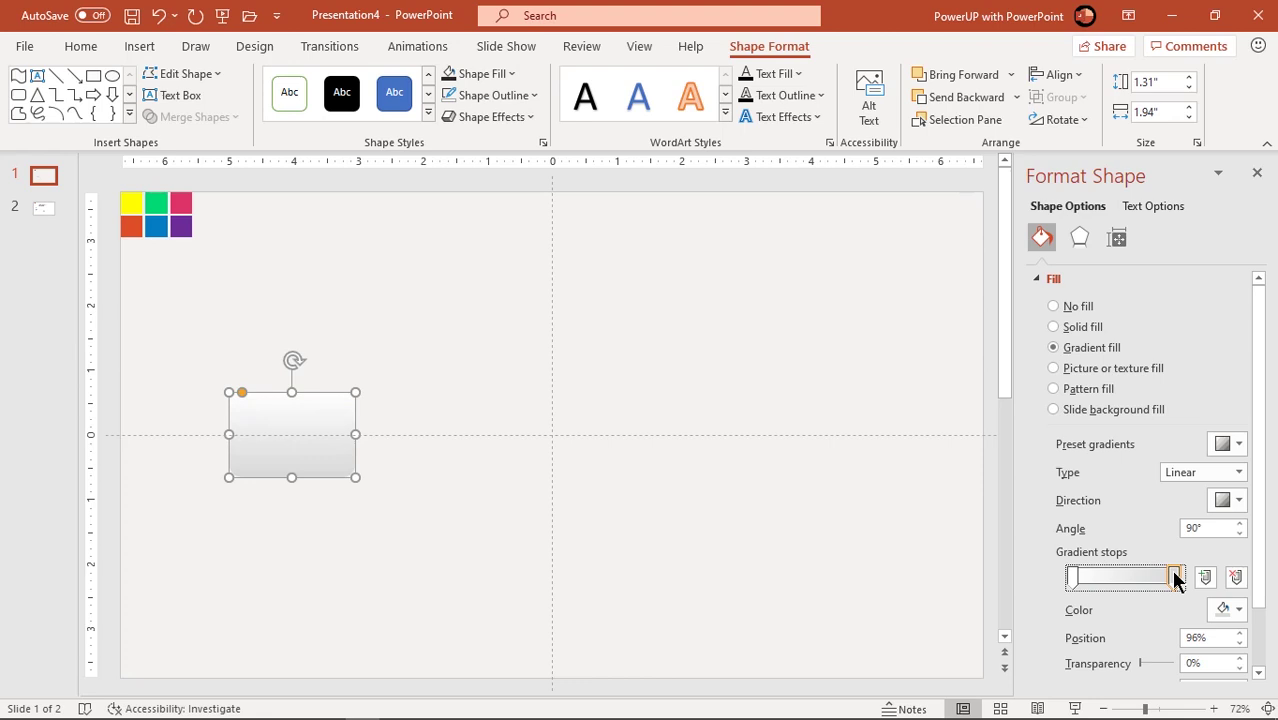
Add an outer drop shadow with 35% transparency and increased blur.
click(1074, 239)
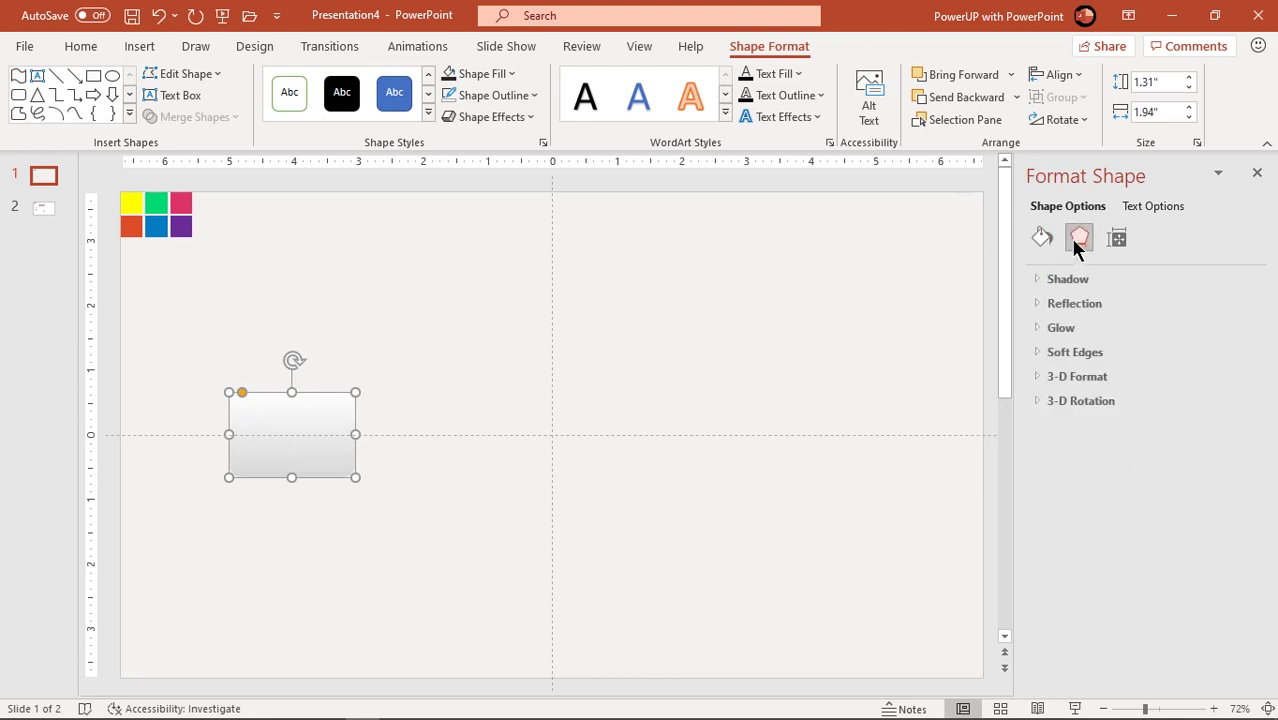
click(1090, 280)
click(1224, 304)
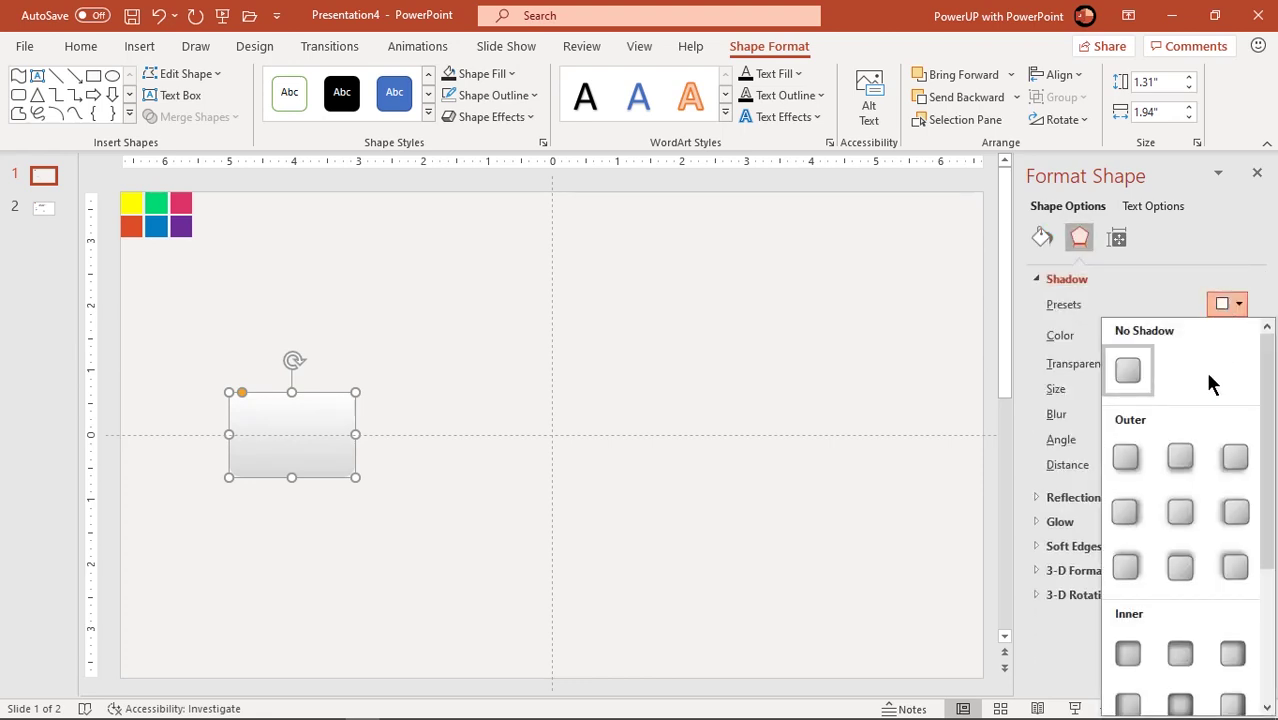
click(1190, 457)
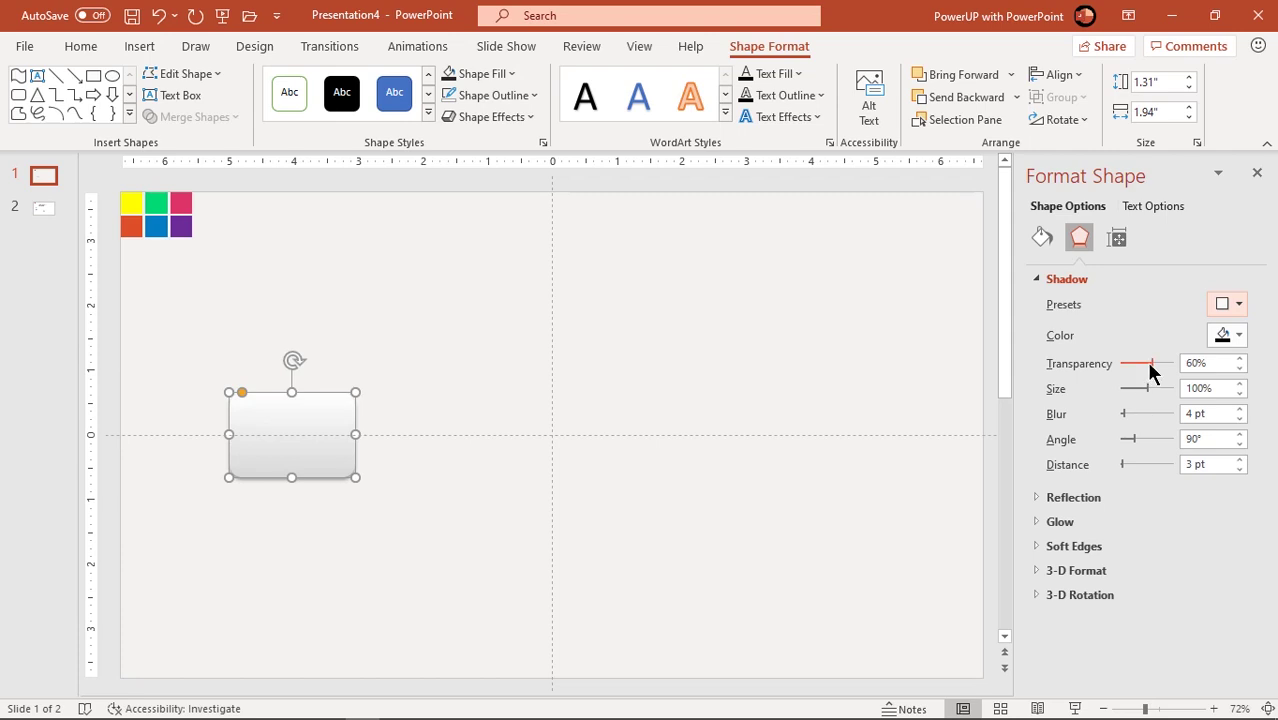
drag(1150, 366, 1137, 366)
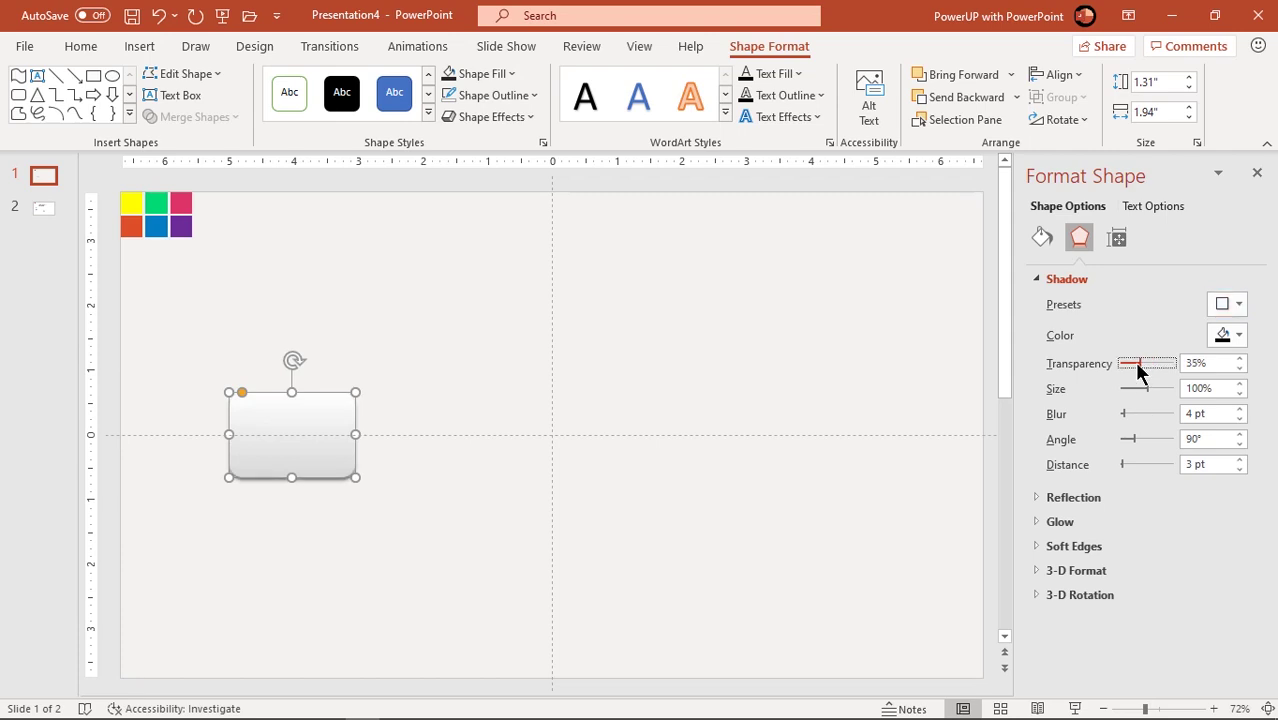
click(1240, 410)
click(1240, 410)
click(1240, 410)
click(1240, 410)
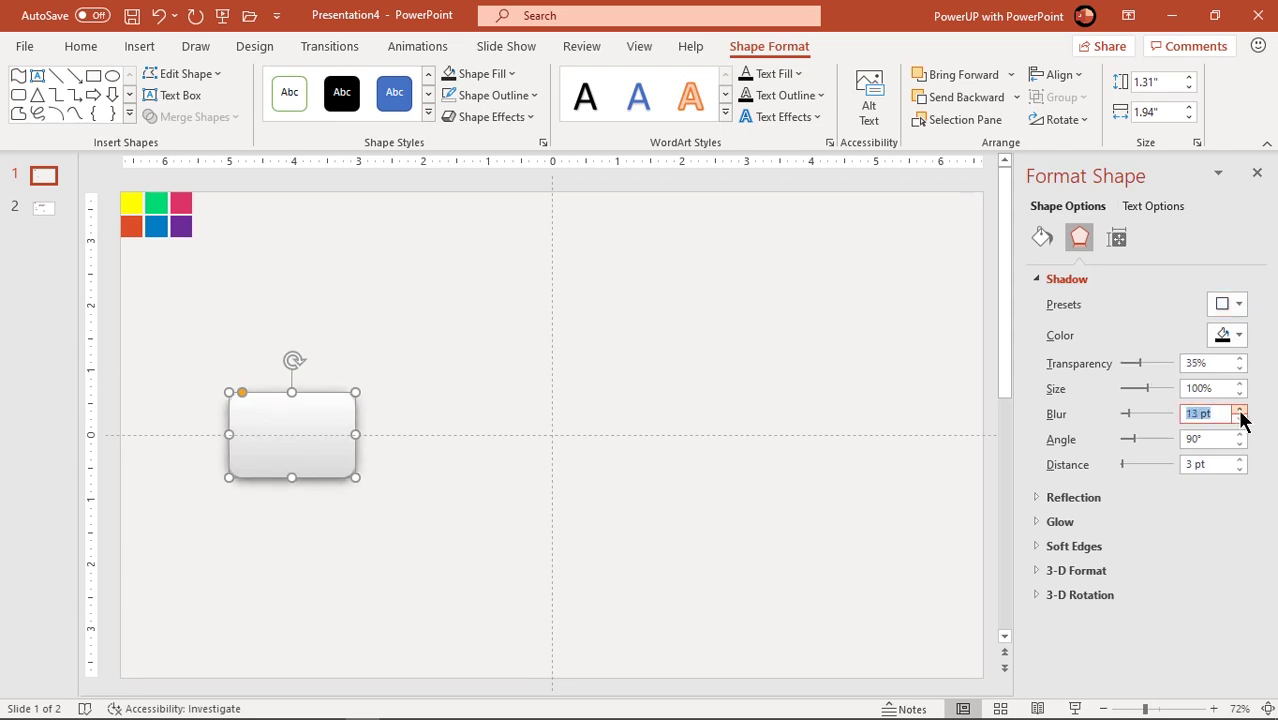
click(1257, 173)
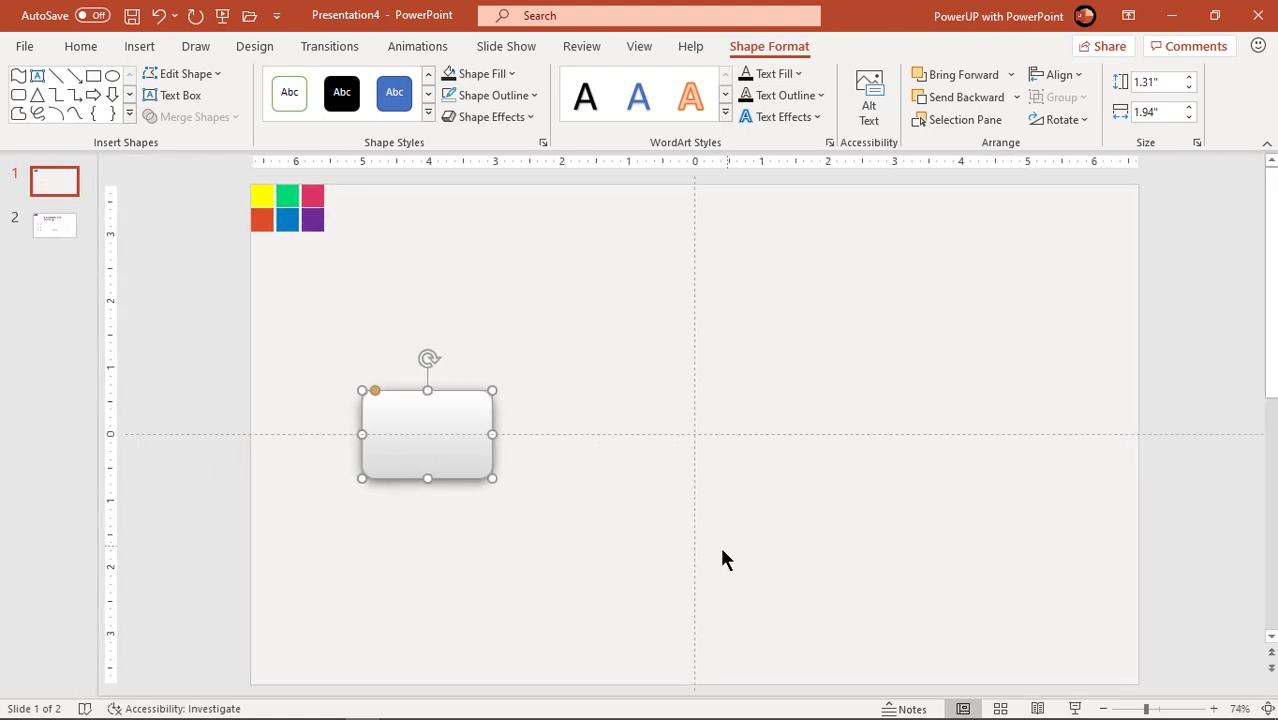
click(515, 485)
Copy the grey box into six: one on the left, two centre, three down the right.
click(400, 445)
drag(400, 445, 948, 616)
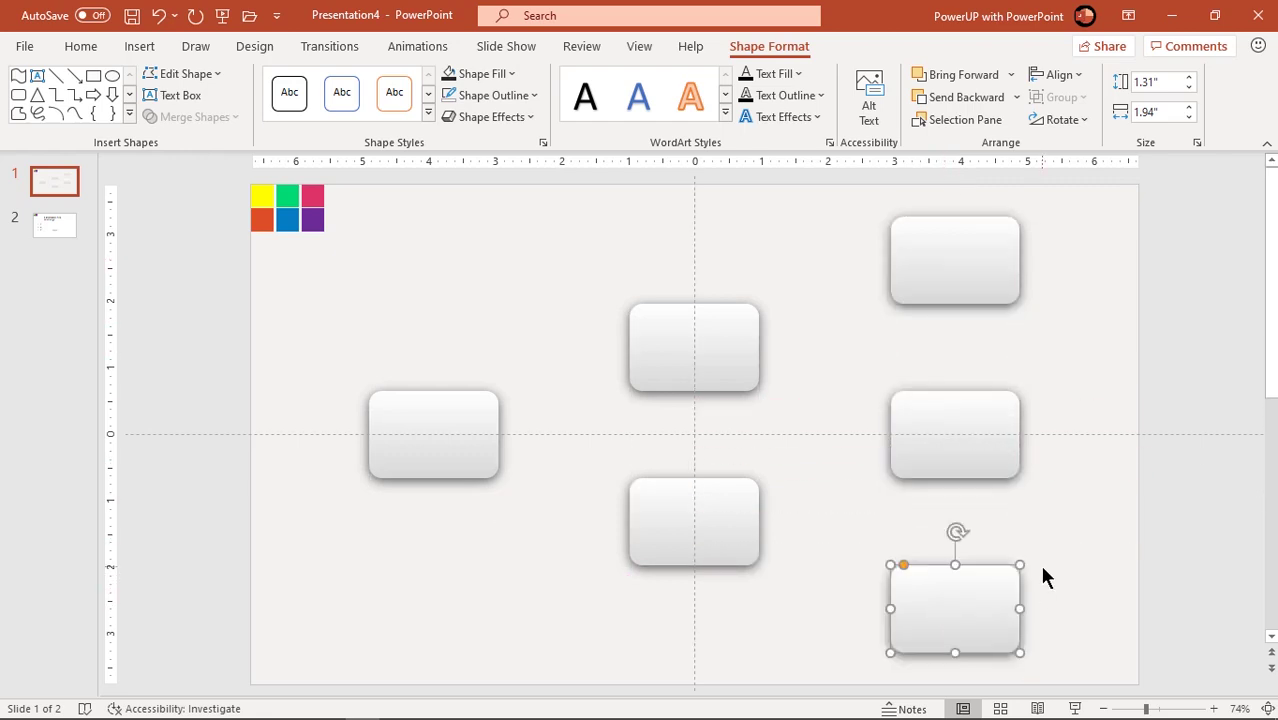
click(1040, 572)
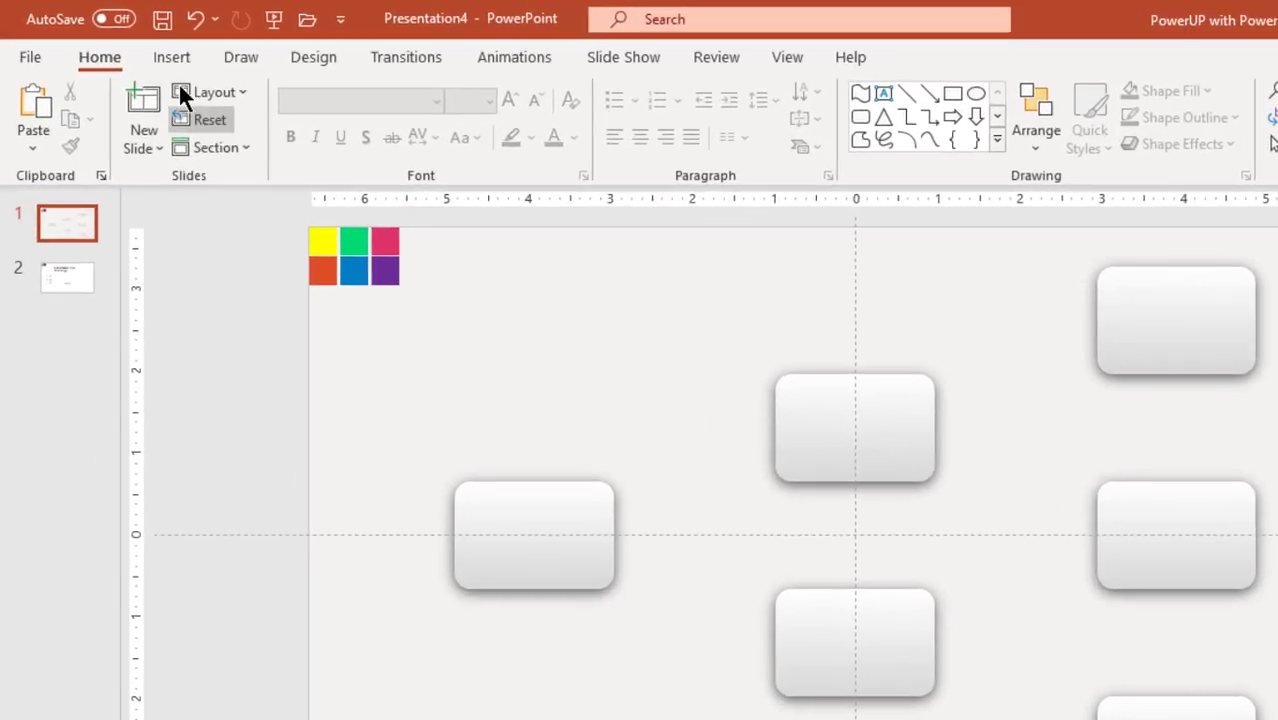
Draw a wave shape, tilted and resized to link the left box to the upper middle box.
click(139, 46)
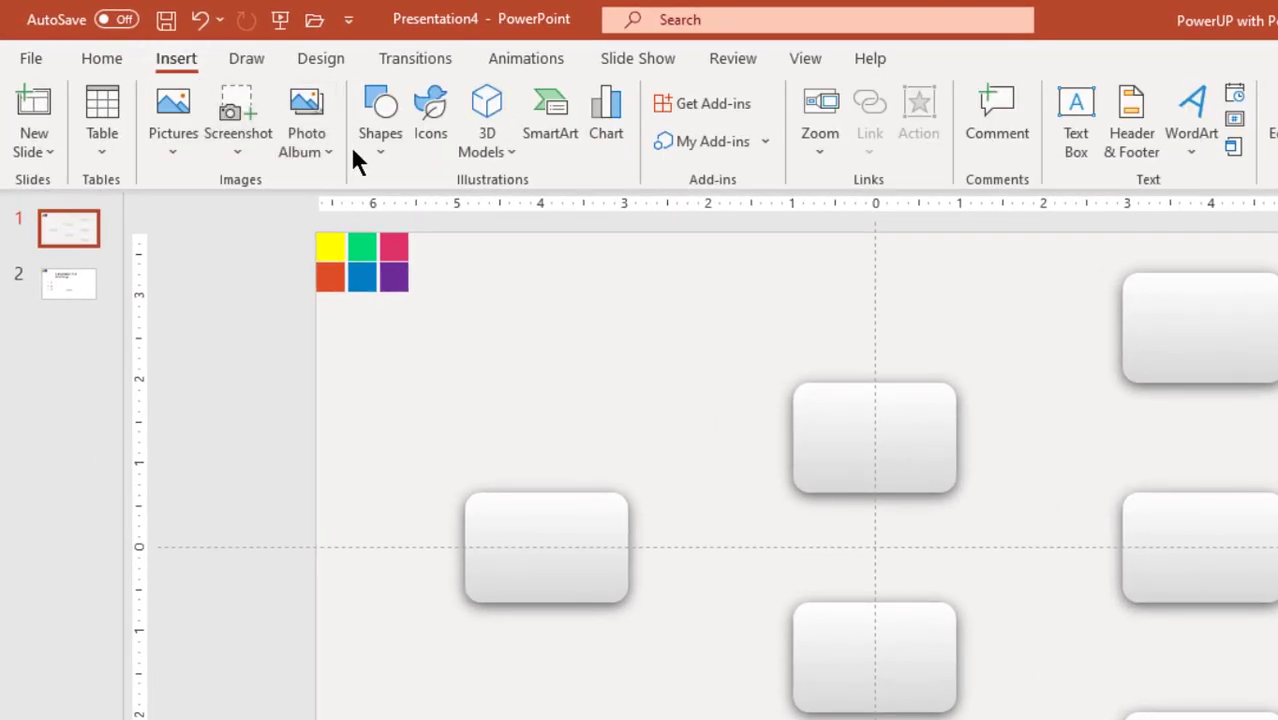
click(382, 153)
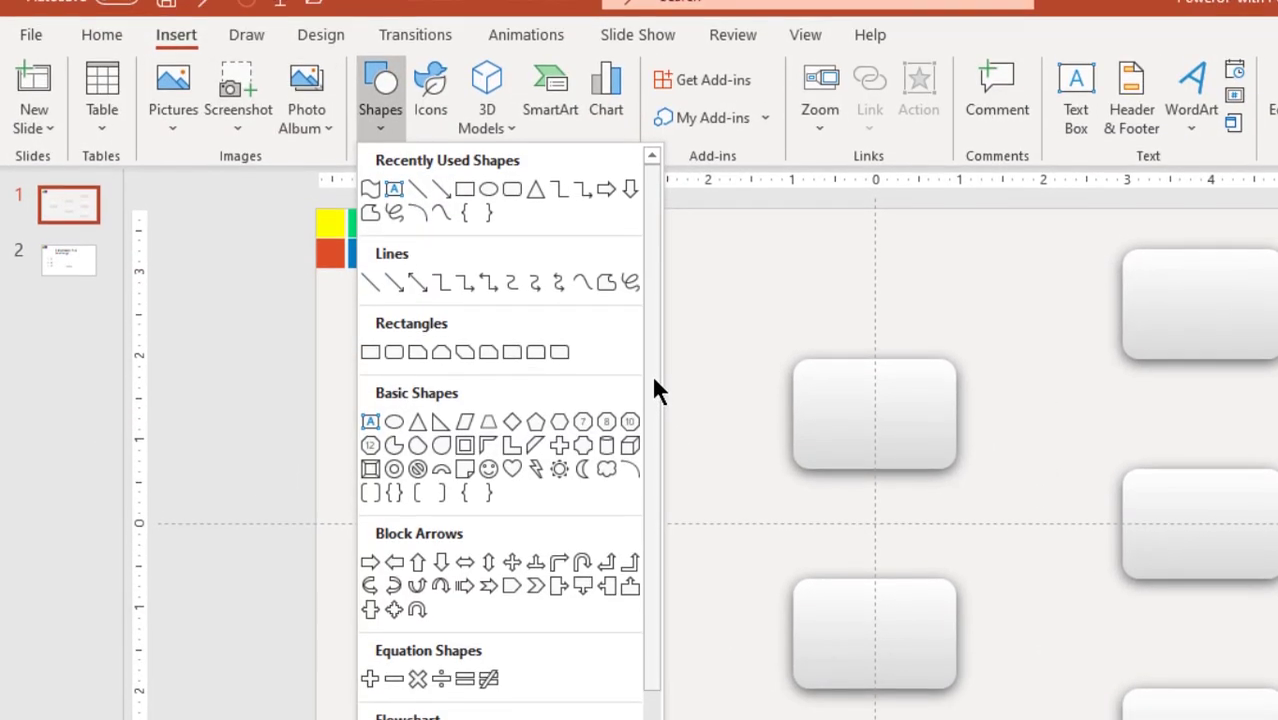
scroll(652, 400, down, 3)
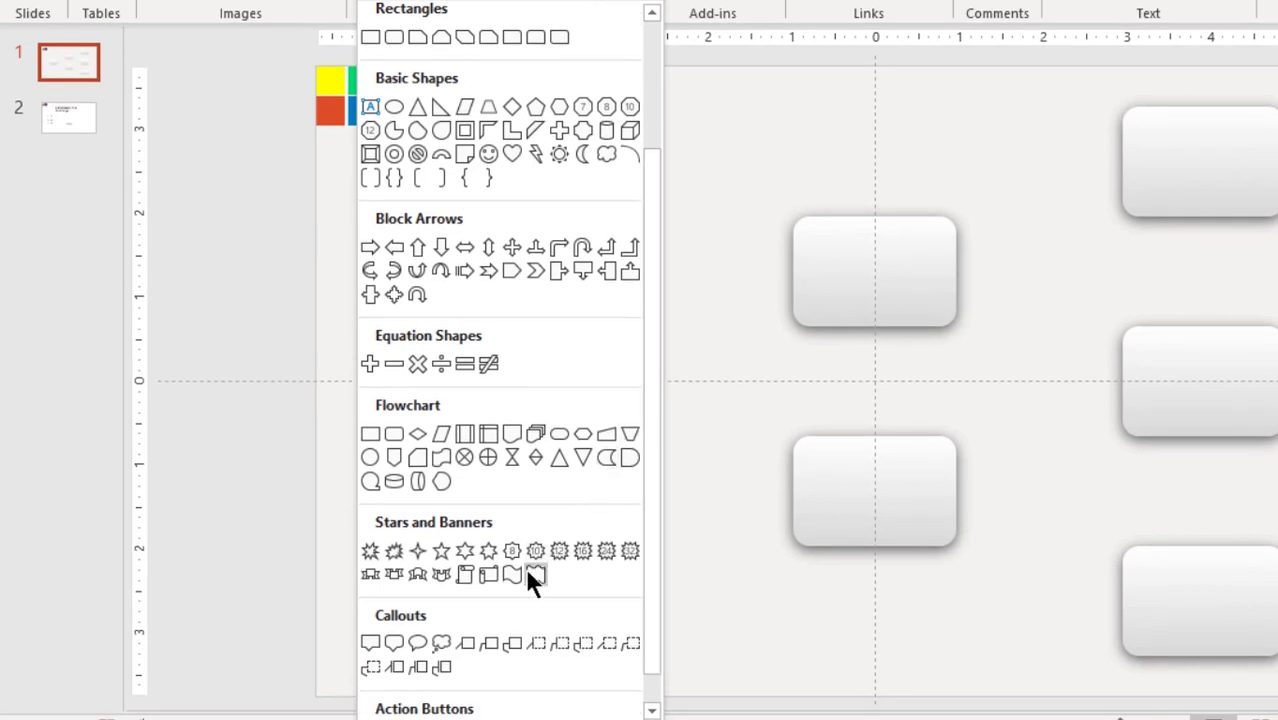
click(512, 575)
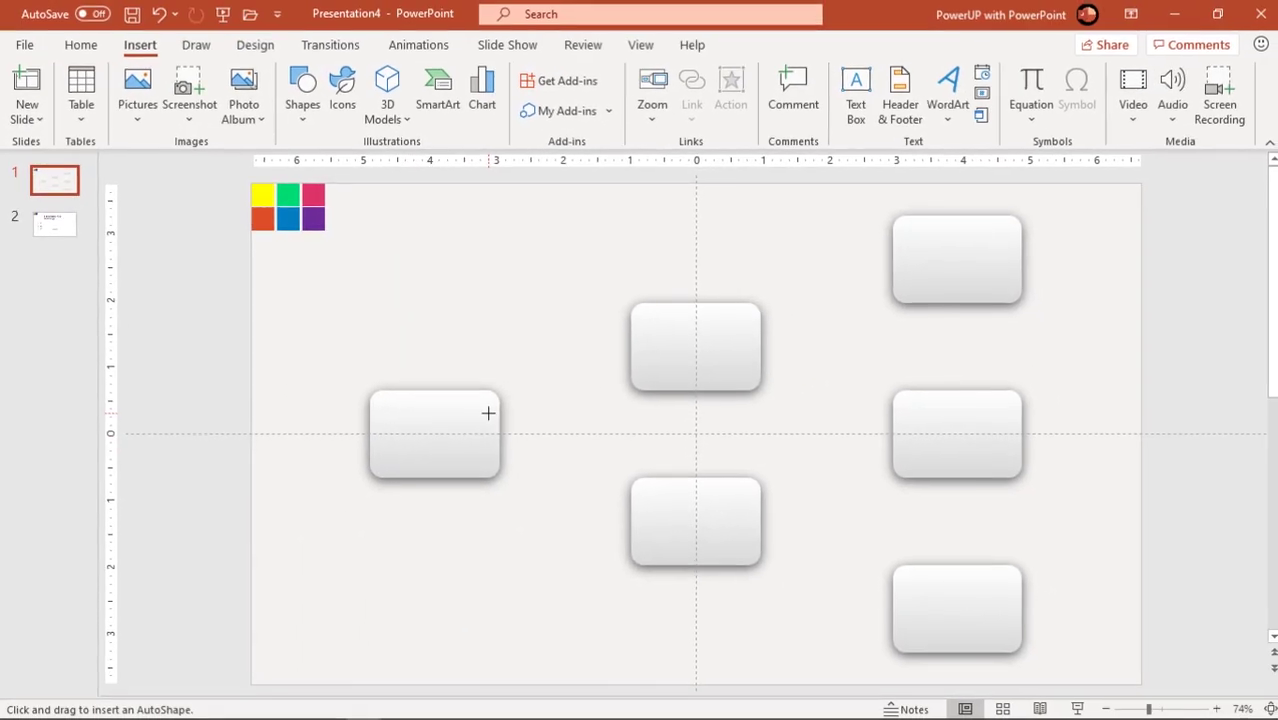
drag(566, 376, 771, 425)
drag(662, 453, 672, 454)
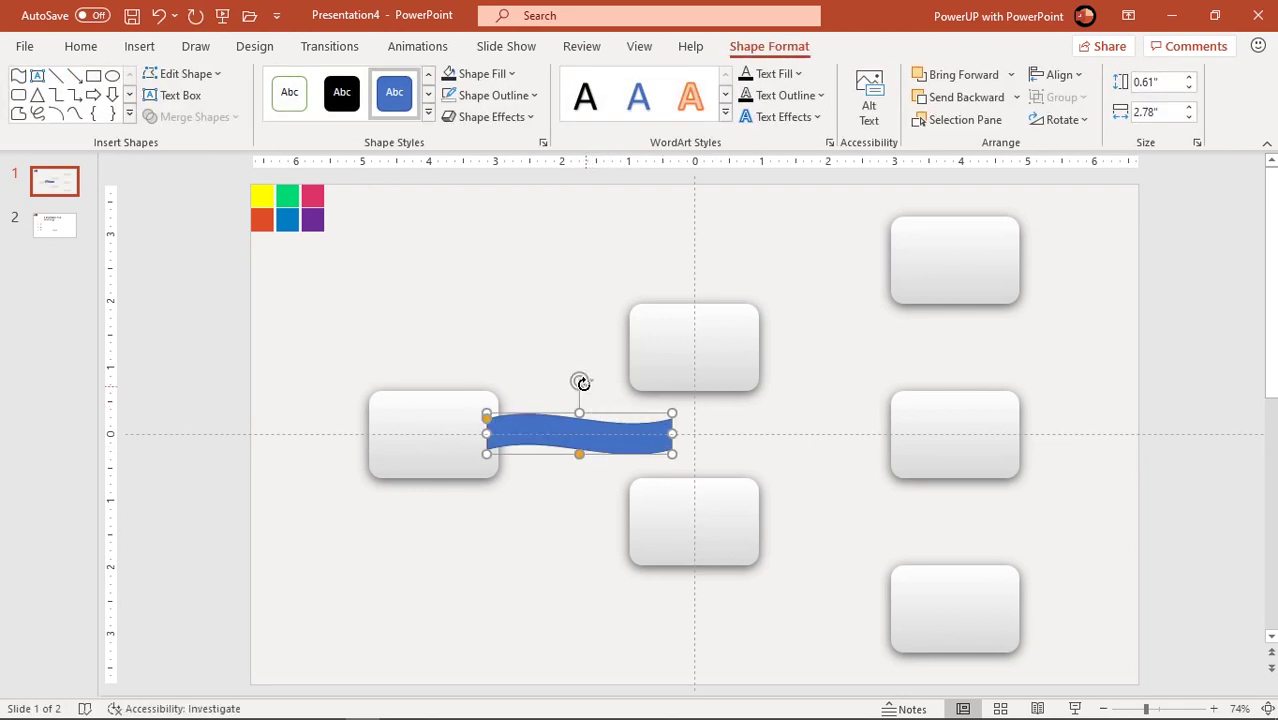
drag(583, 384, 568, 382)
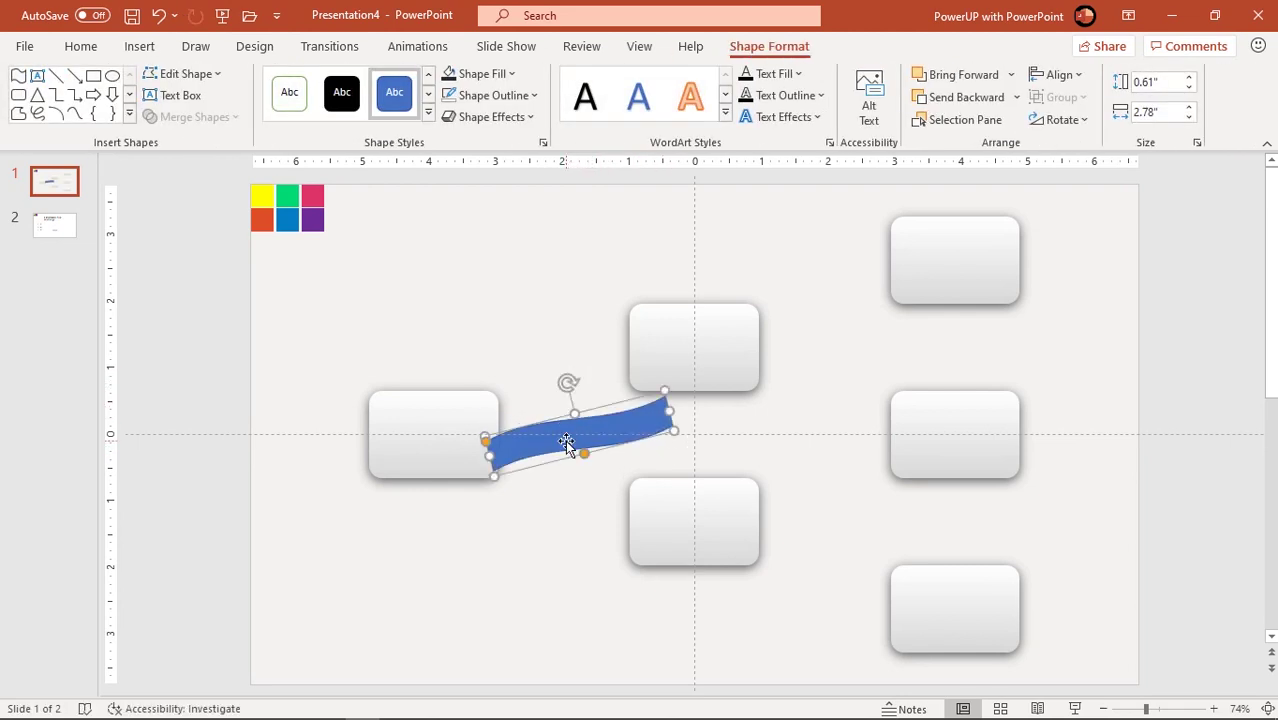
drag(566, 443, 563, 405)
drag(565, 346, 556, 350)
drag(551, 404, 524, 406)
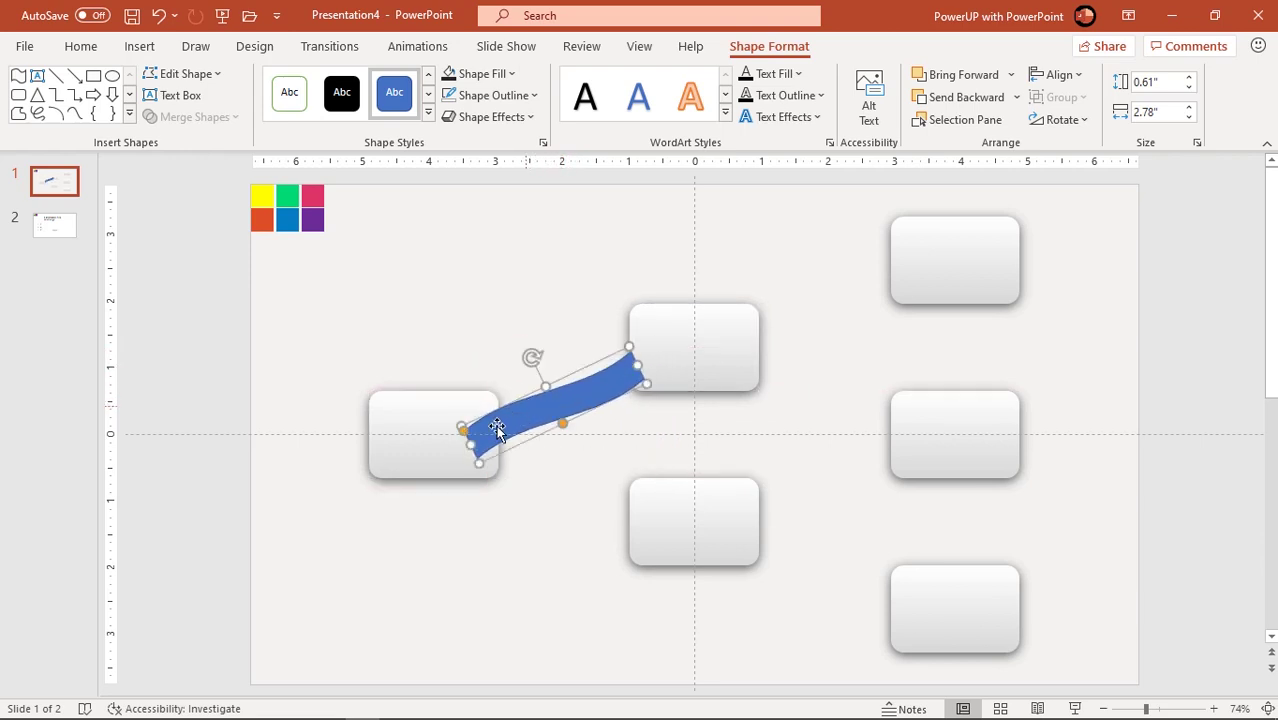
drag(470, 445, 527, 406)
drag(630, 356, 645, 349)
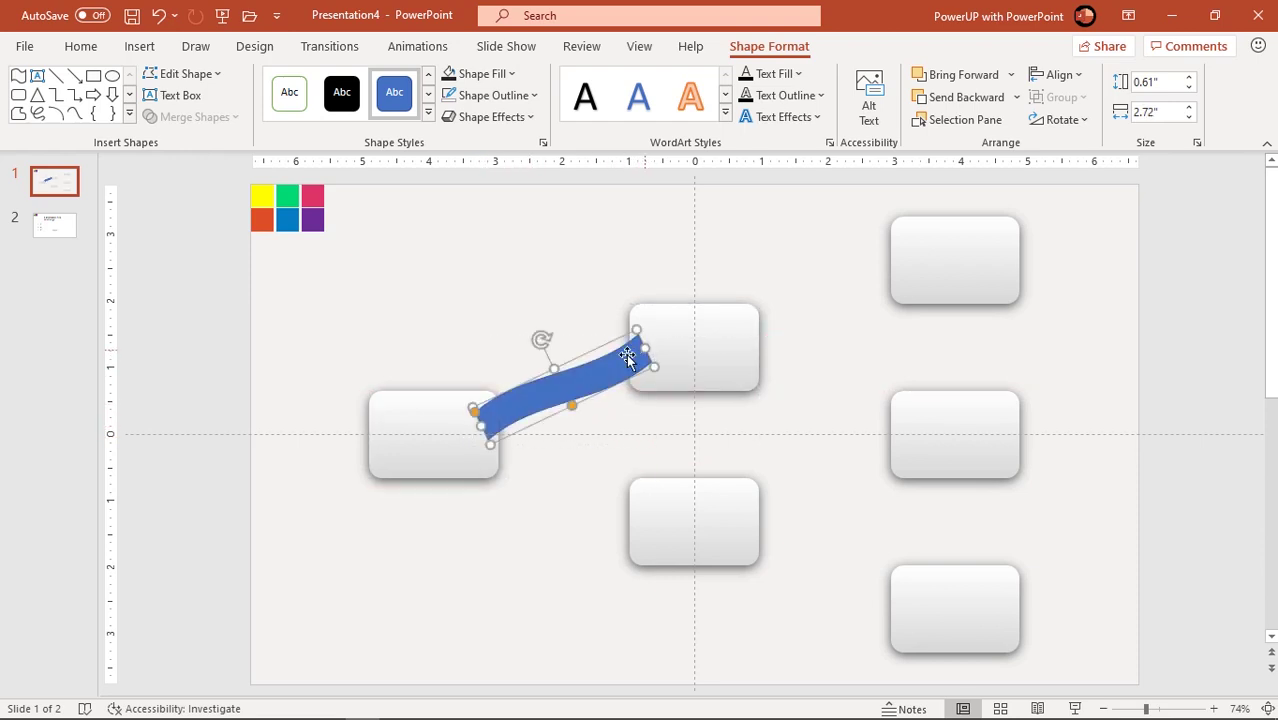
Remove the wave's outline and duplicate it just below the original.
click(504, 95)
click(501, 350)
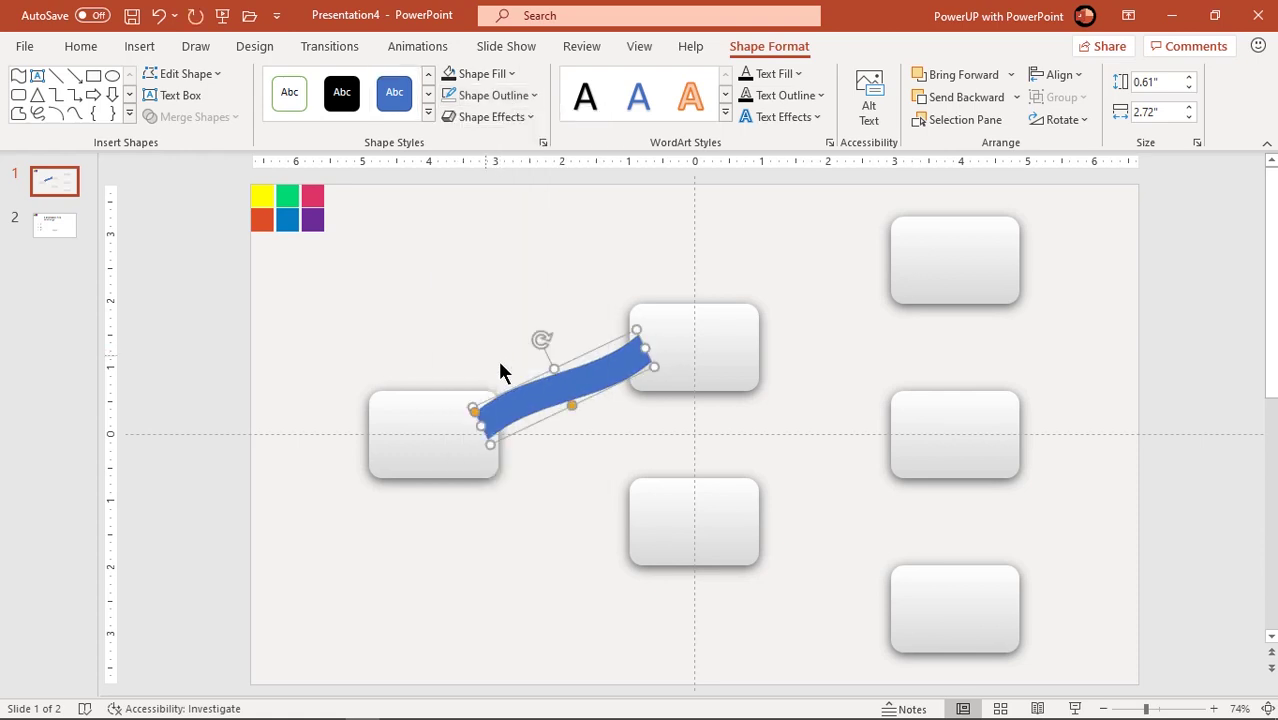
drag(553, 397, 565, 471)
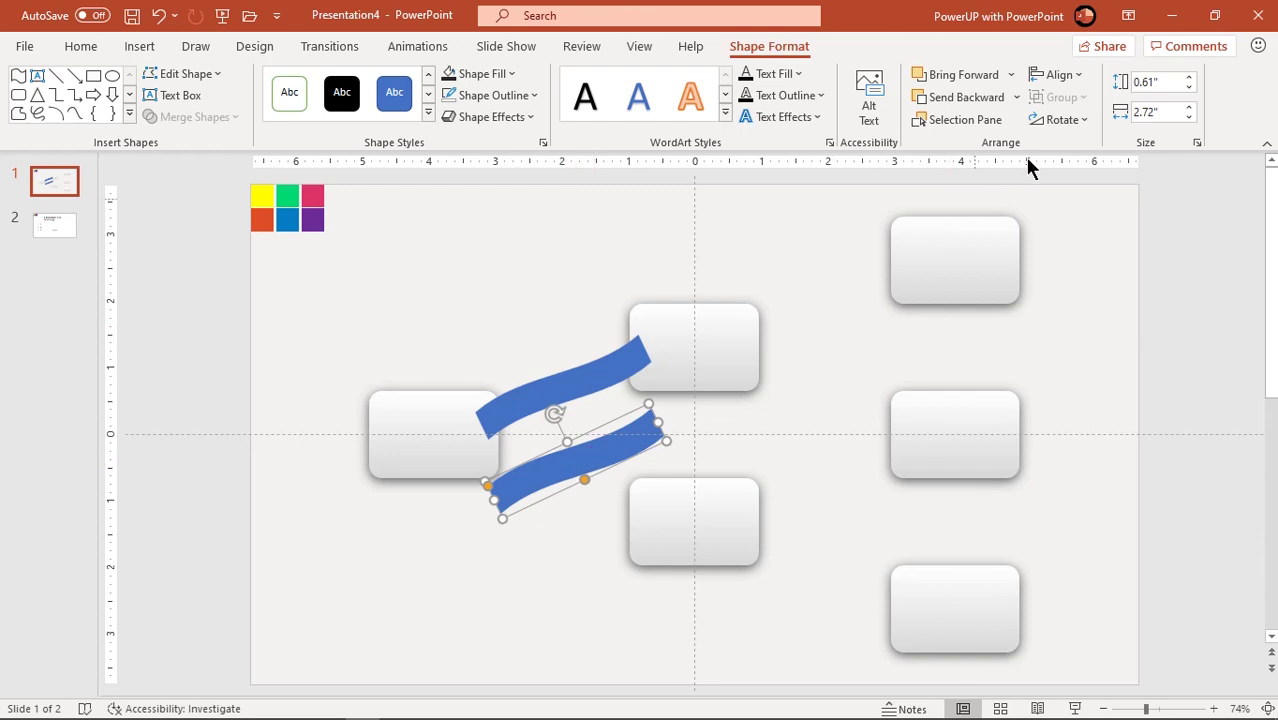
click(1061, 119)
Flip the copy to reach the lower middle box, then carry a wave copy toward the top-right box.
click(1064, 194)
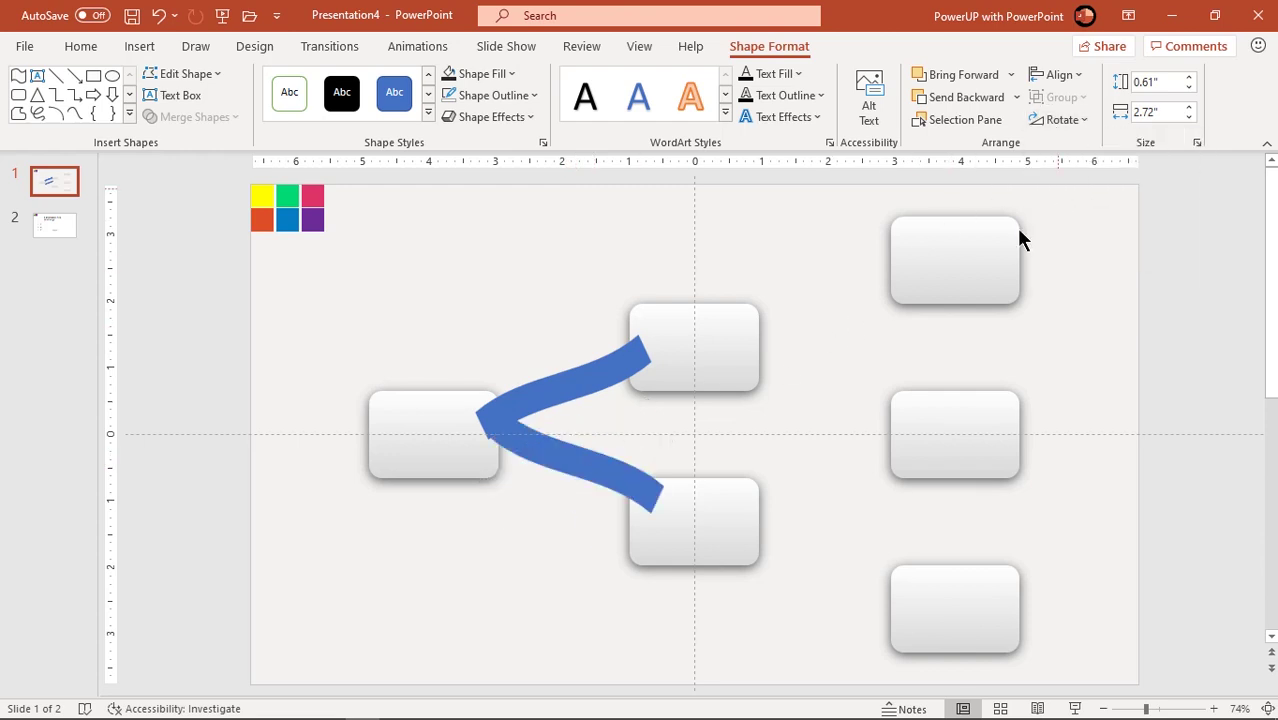
click(571, 456)
drag(557, 454, 547, 477)
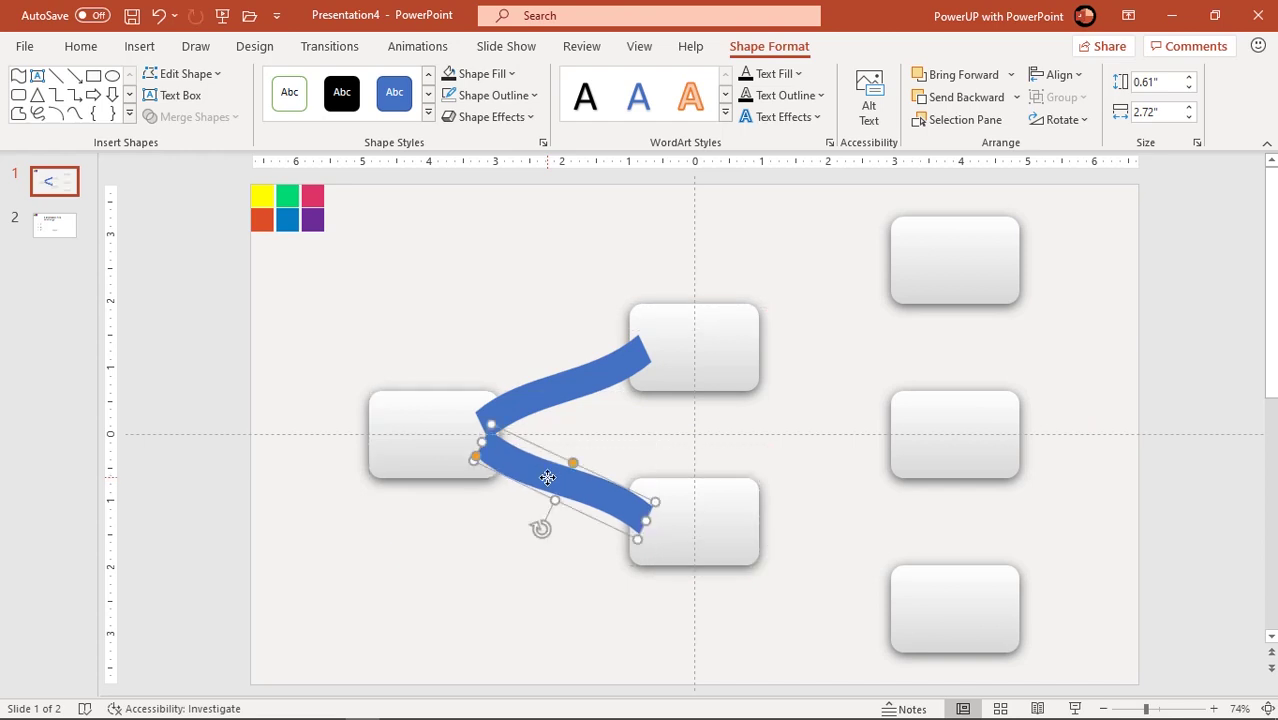
click(563, 391)
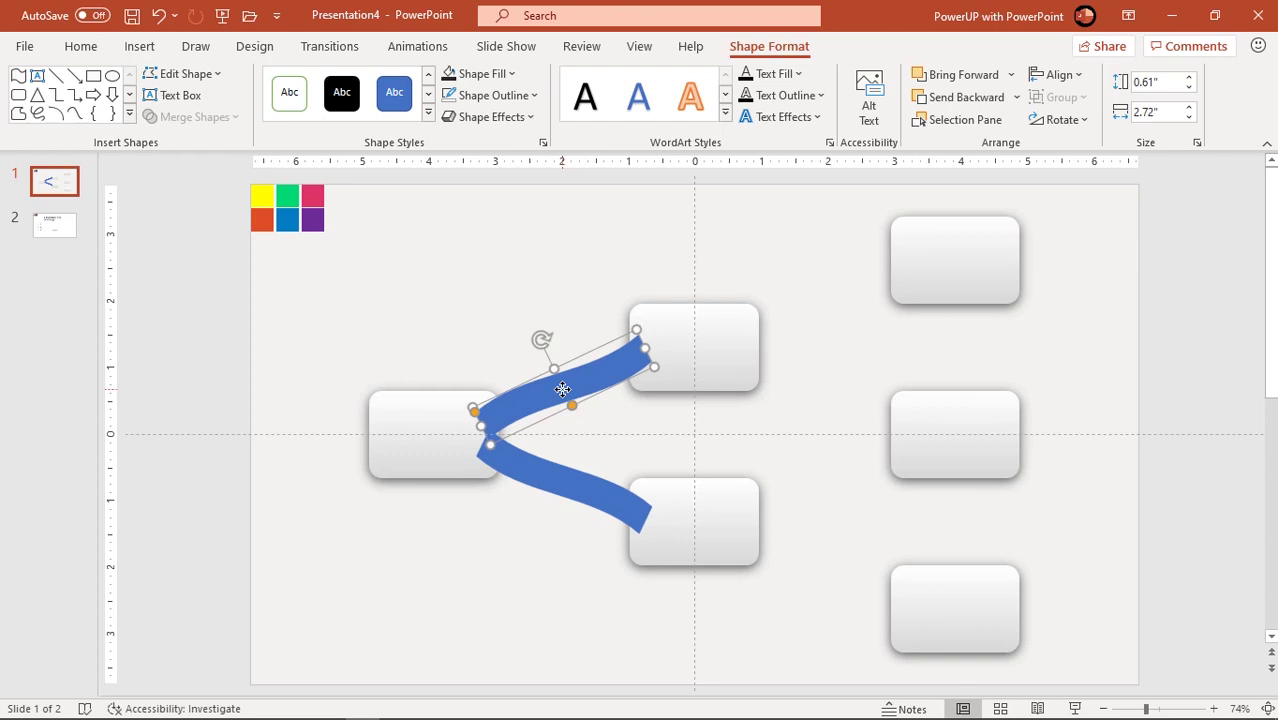
drag(563, 390, 563, 412)
drag(626, 382, 817, 304)
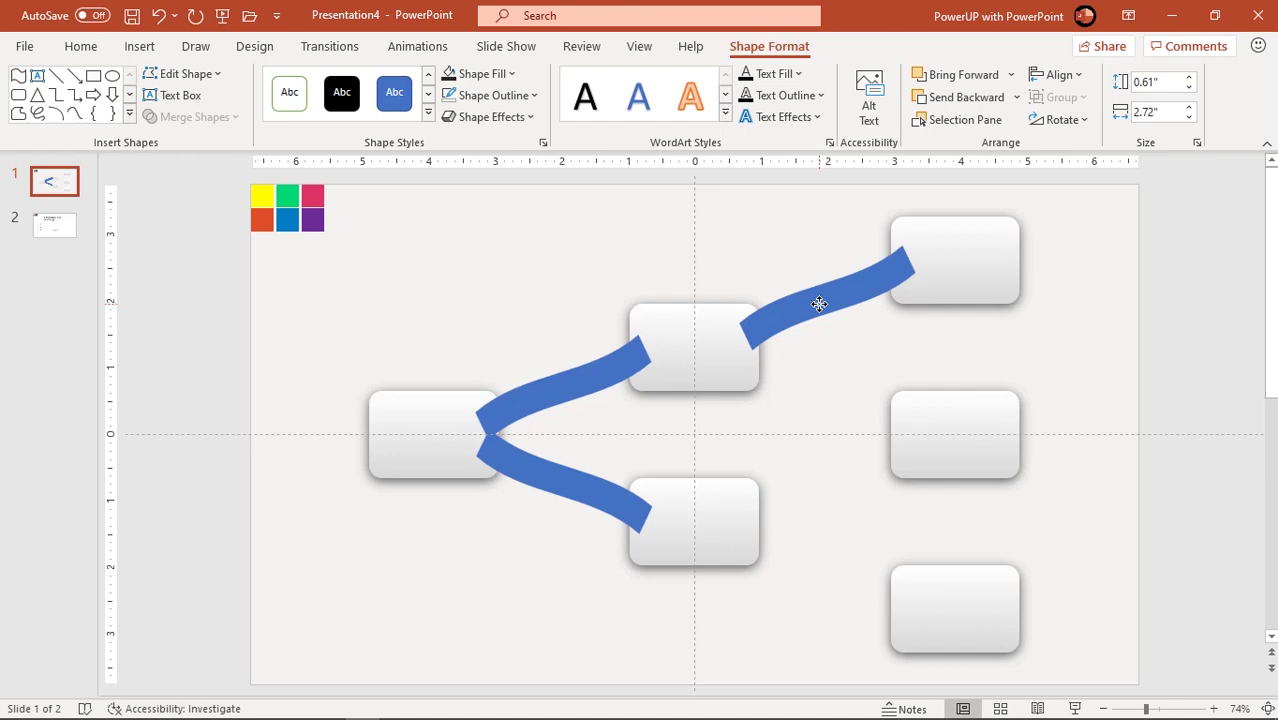
Place a wave between the upper middle and top-right boxes and stretch a diagonal wave to the bottom-right box.
drag(819, 304, 812, 303)
click(808, 338)
drag(818, 258, 830, 420)
drag(847, 372, 832, 412)
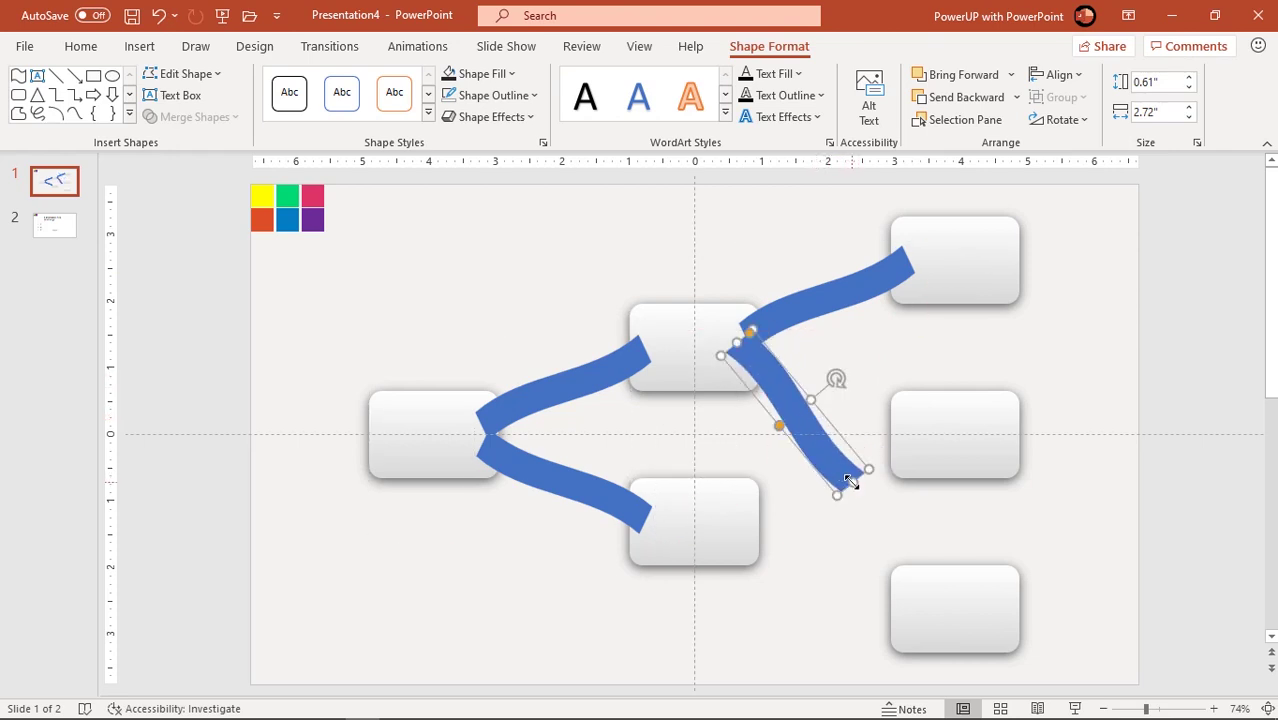
drag(848, 481, 913, 580)
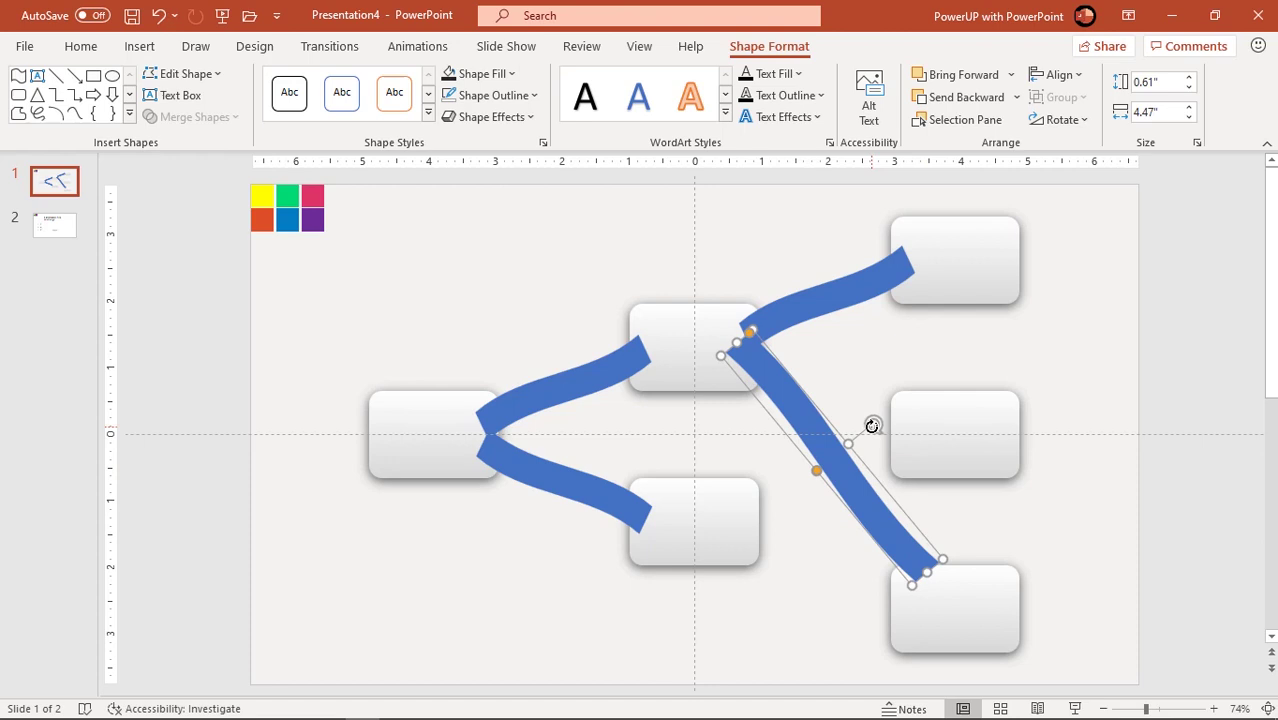
drag(872, 426, 836, 479)
drag(907, 598, 905, 590)
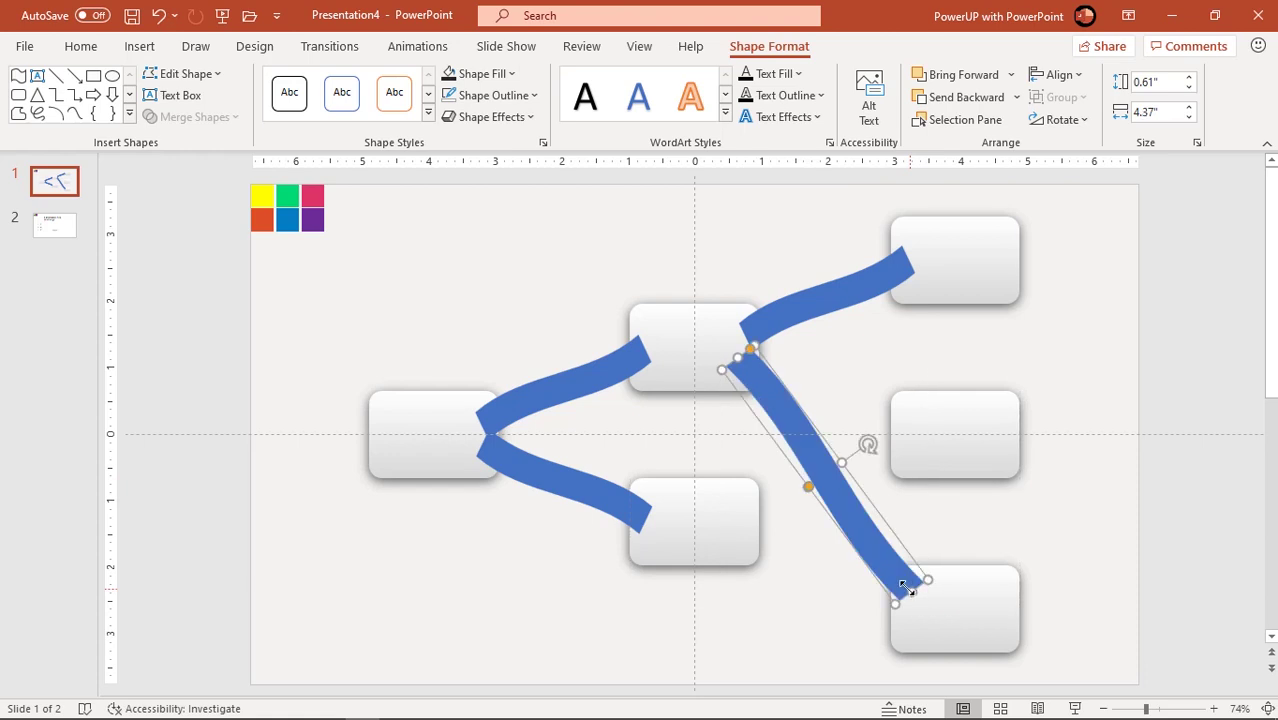
click(845, 388)
Copy waves to link lower middle to bottom-right, plus a flipped diagonal reaching the top-right box.
click(580, 491)
drag(580, 491, 852, 575)
click(848, 502)
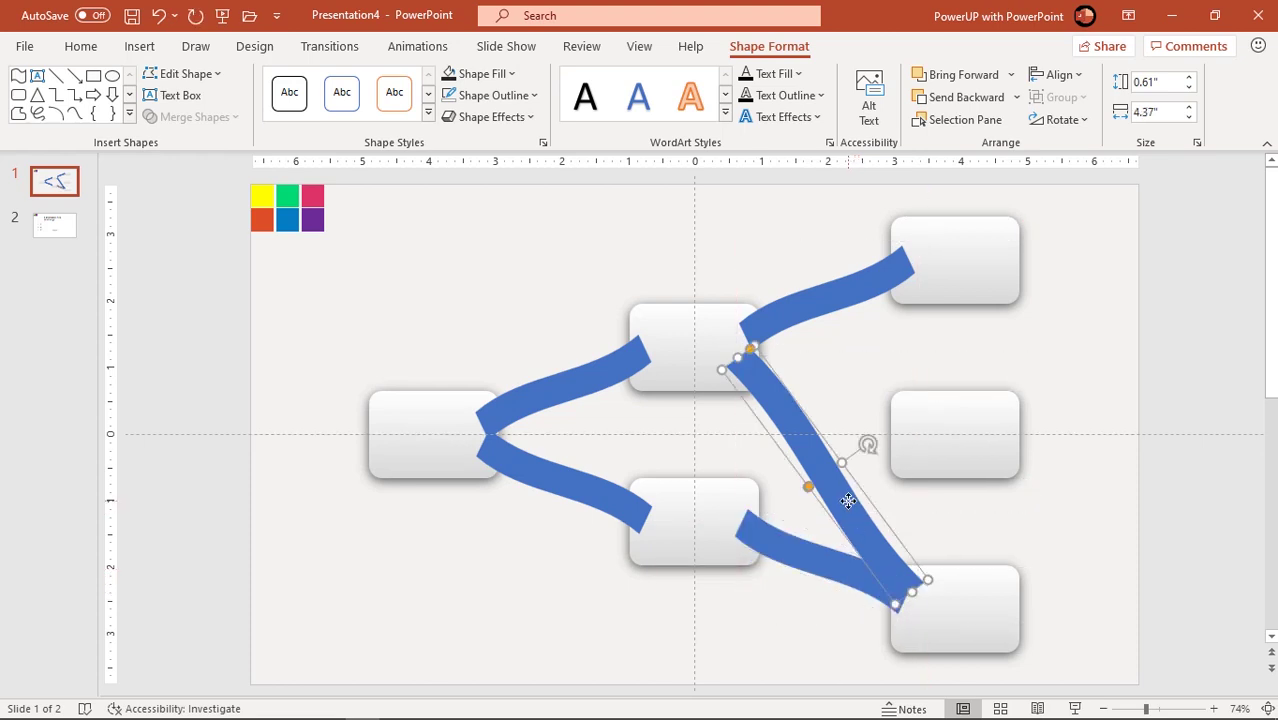
ctrl+drag(848, 502, 753, 572)
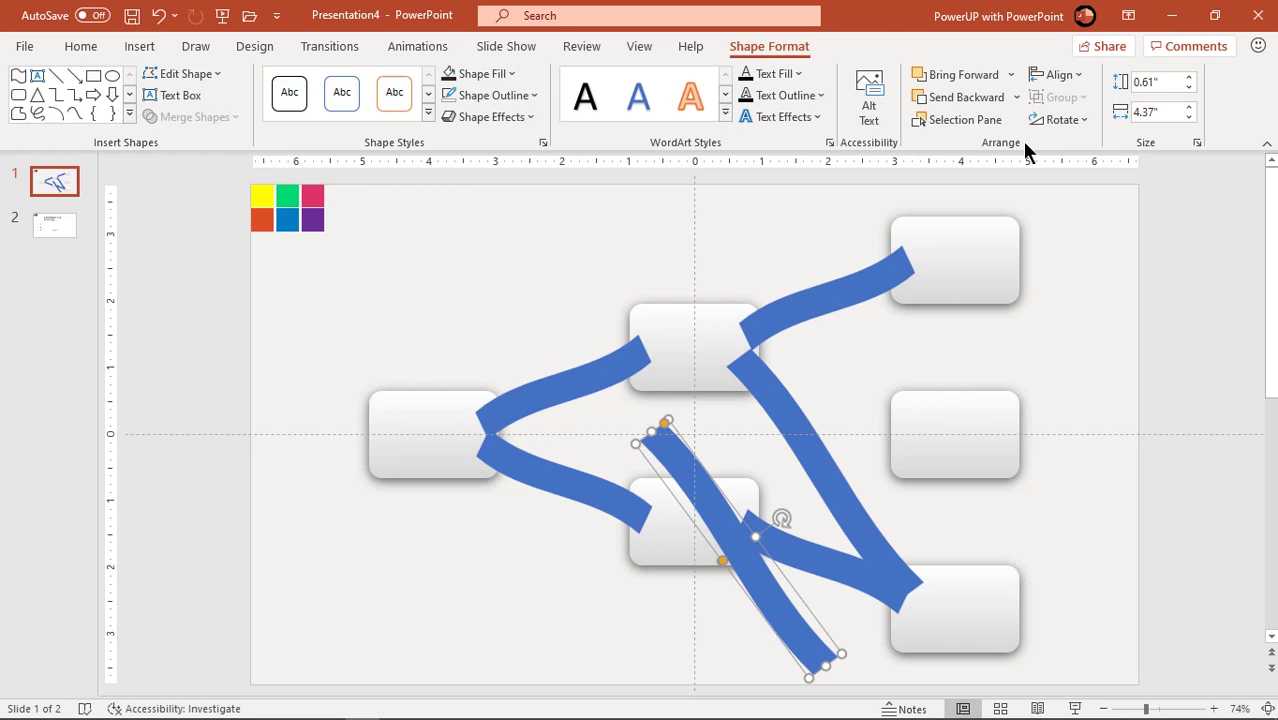
click(1062, 119)
click(1090, 197)
drag(797, 459, 853, 357)
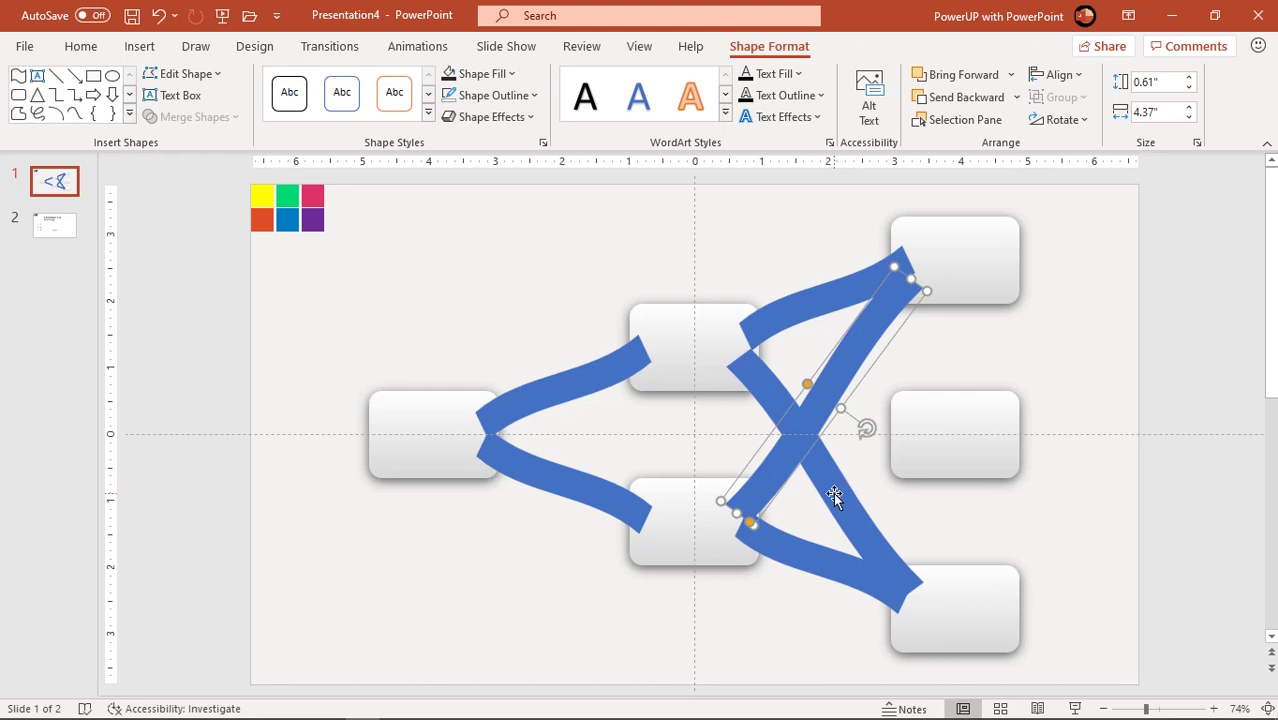
shift+click(838, 455)
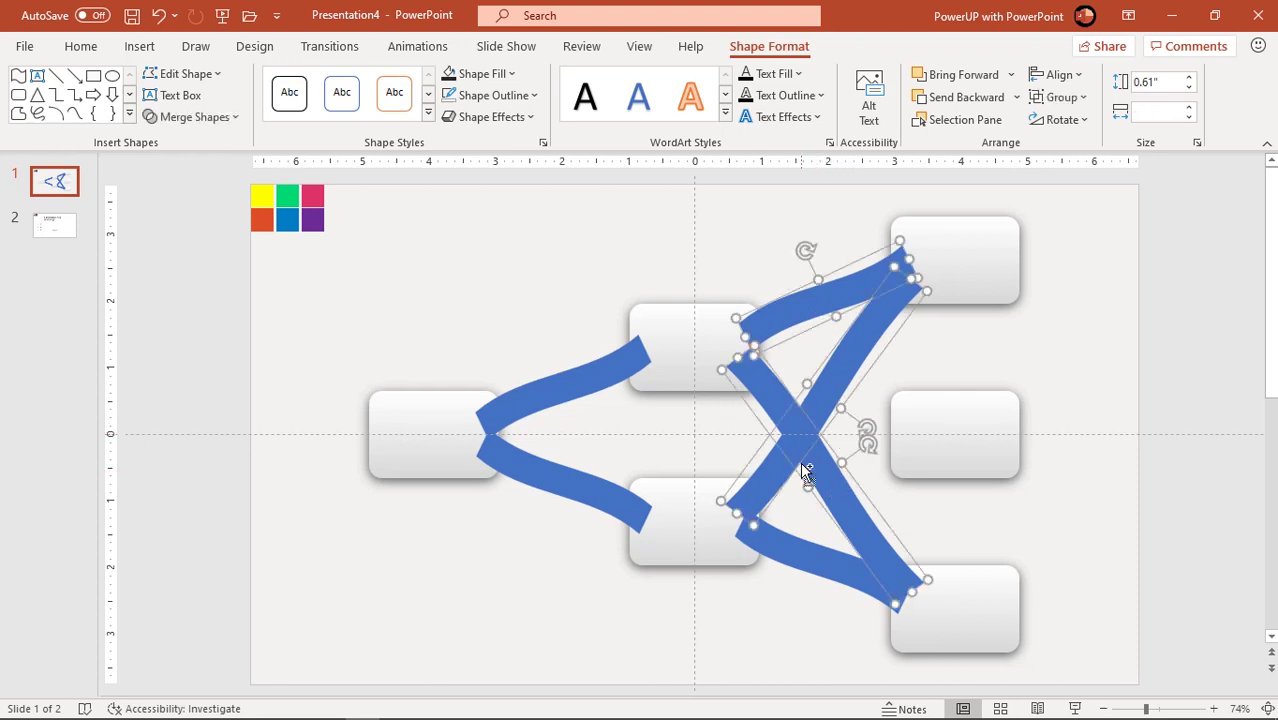
Select all the wave connectors and send them behind the grey boxes.
shift+click(593, 506)
shift+click(550, 396)
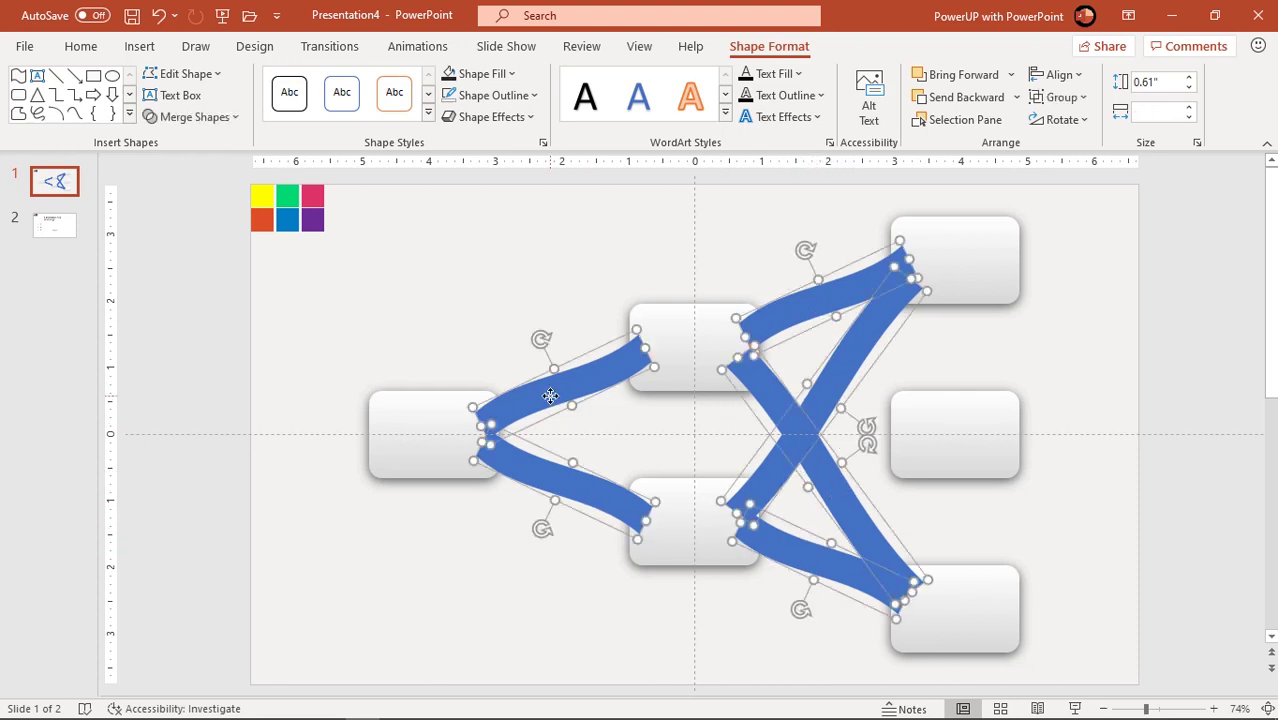
right_click(550, 396)
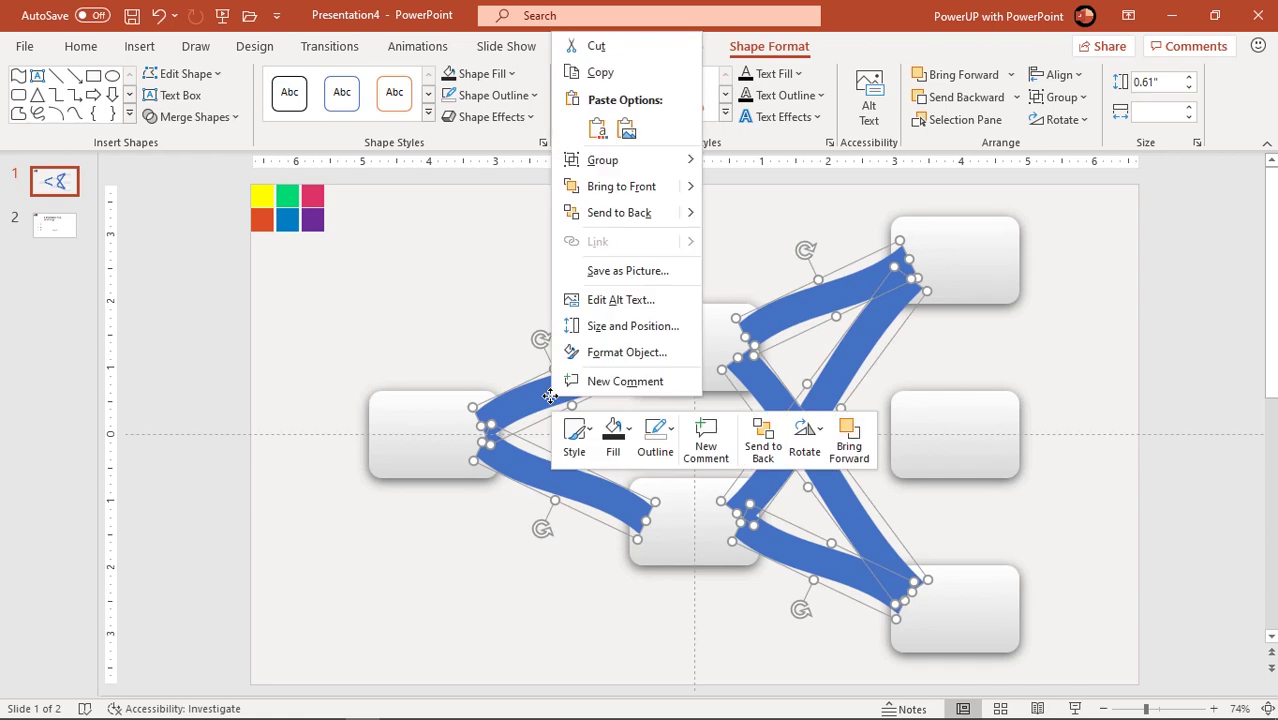
click(607, 213)
click(569, 575)
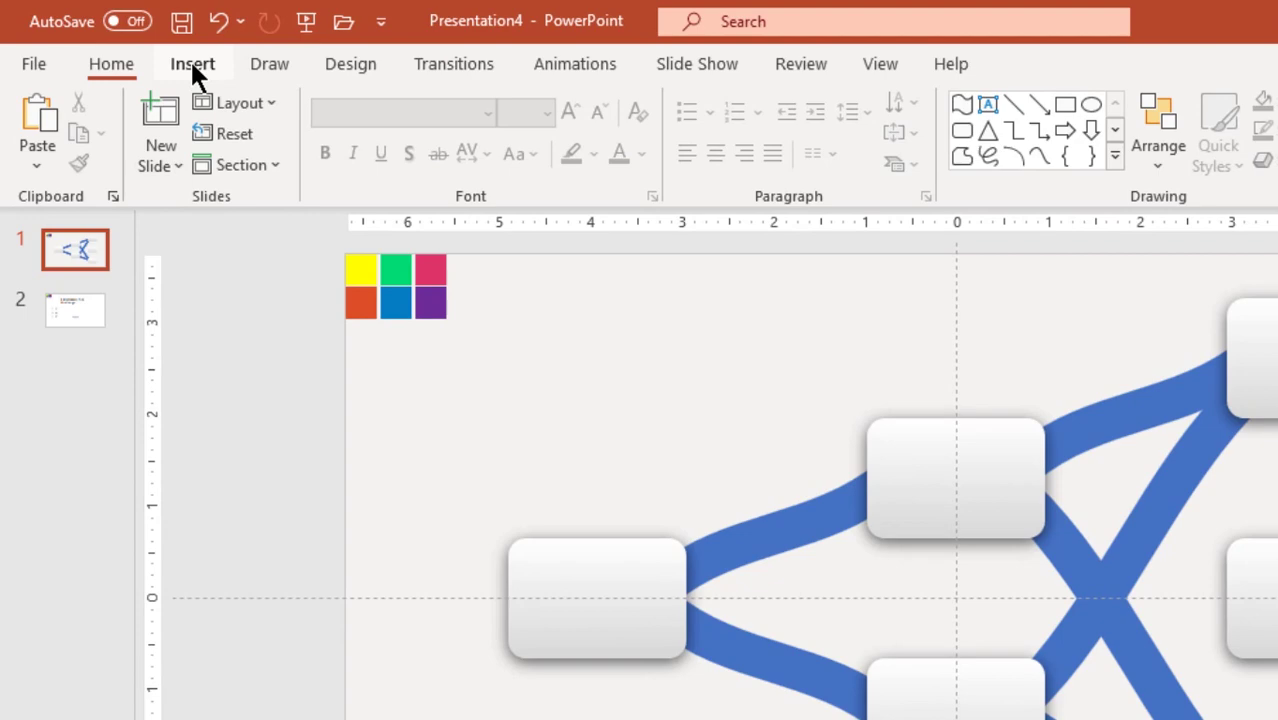
Draw a rectangle bar from the left box across to the middle-right box along the centre line.
click(139, 46)
click(416, 175)
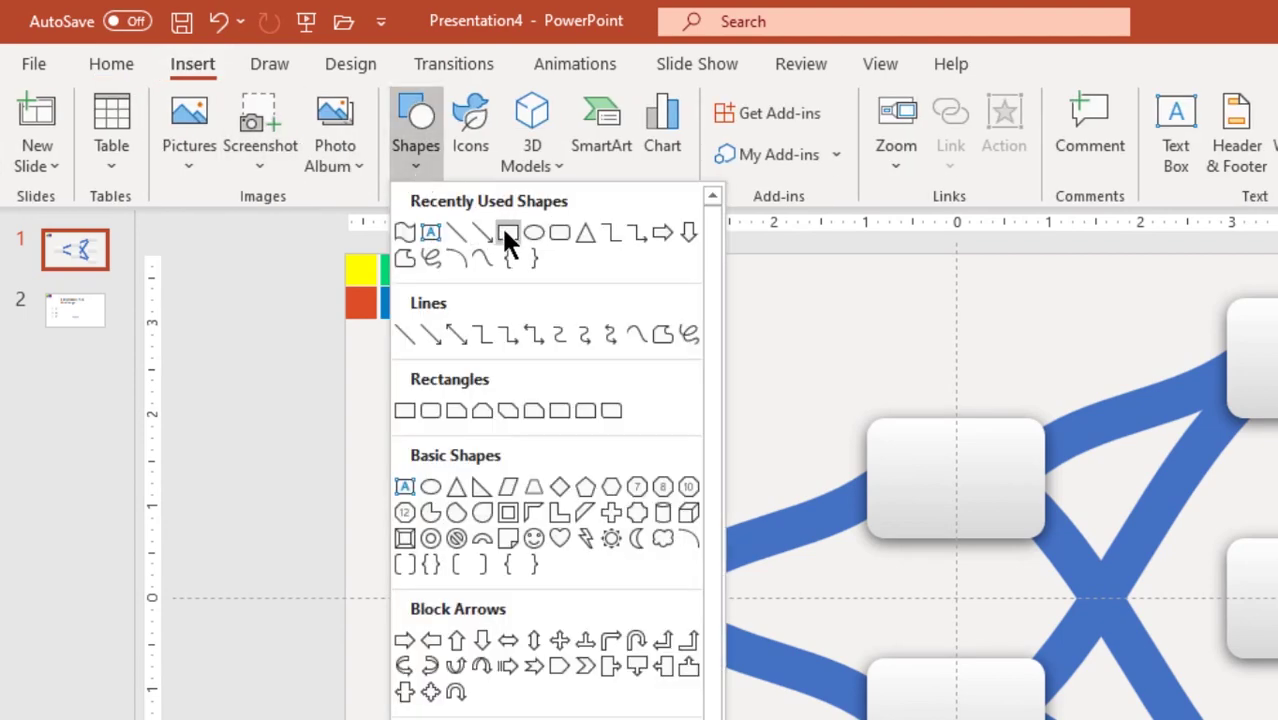
click(507, 237)
drag(672, 586, 829, 620)
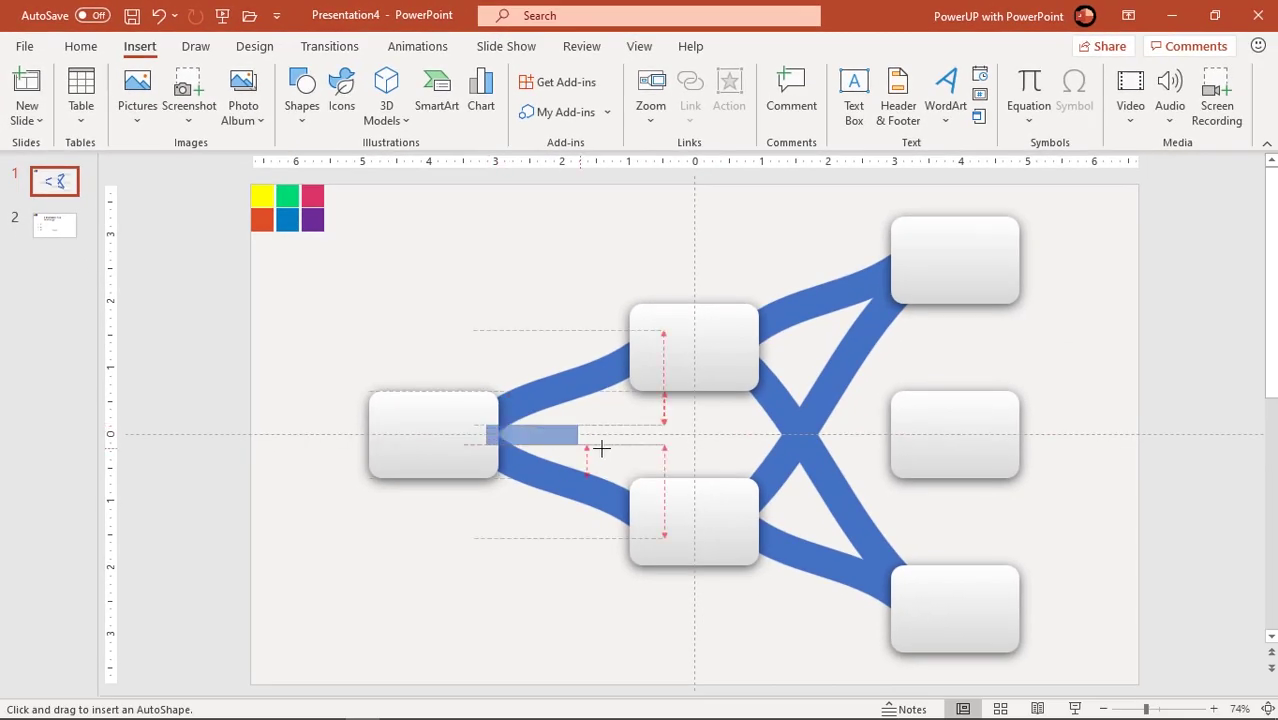
drag(601, 449, 900, 453)
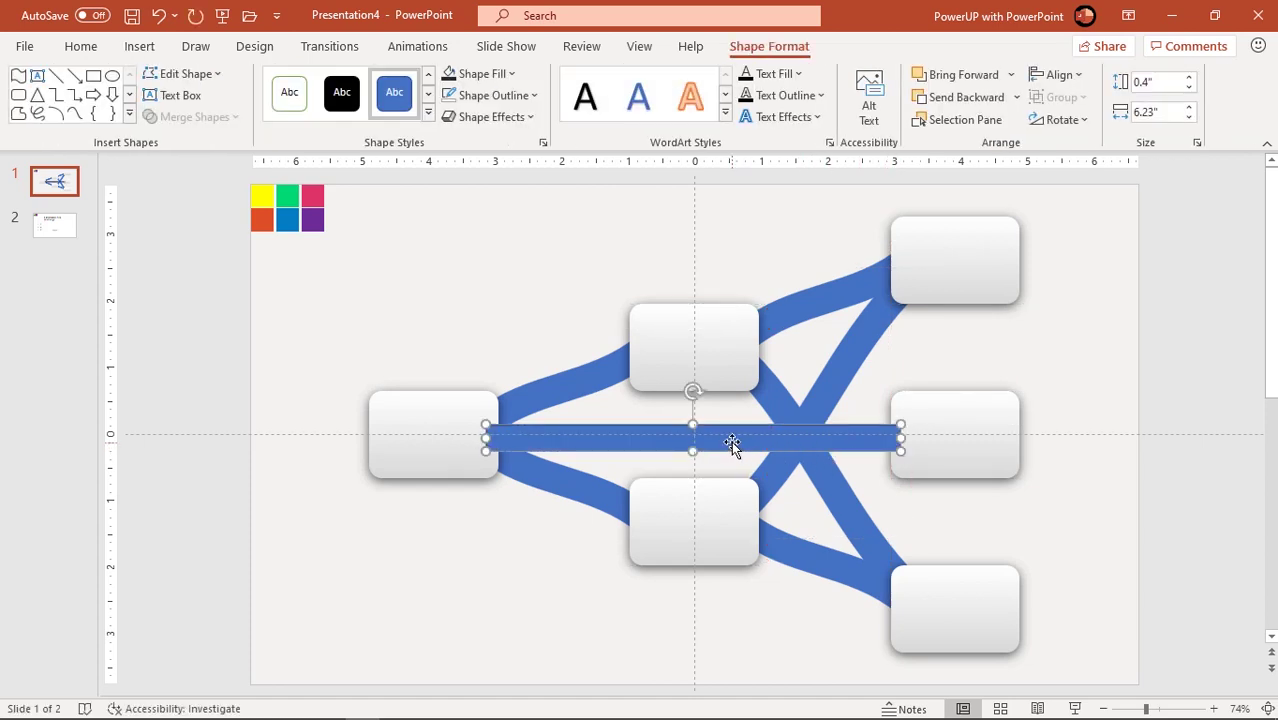
drag(736, 445, 728, 437)
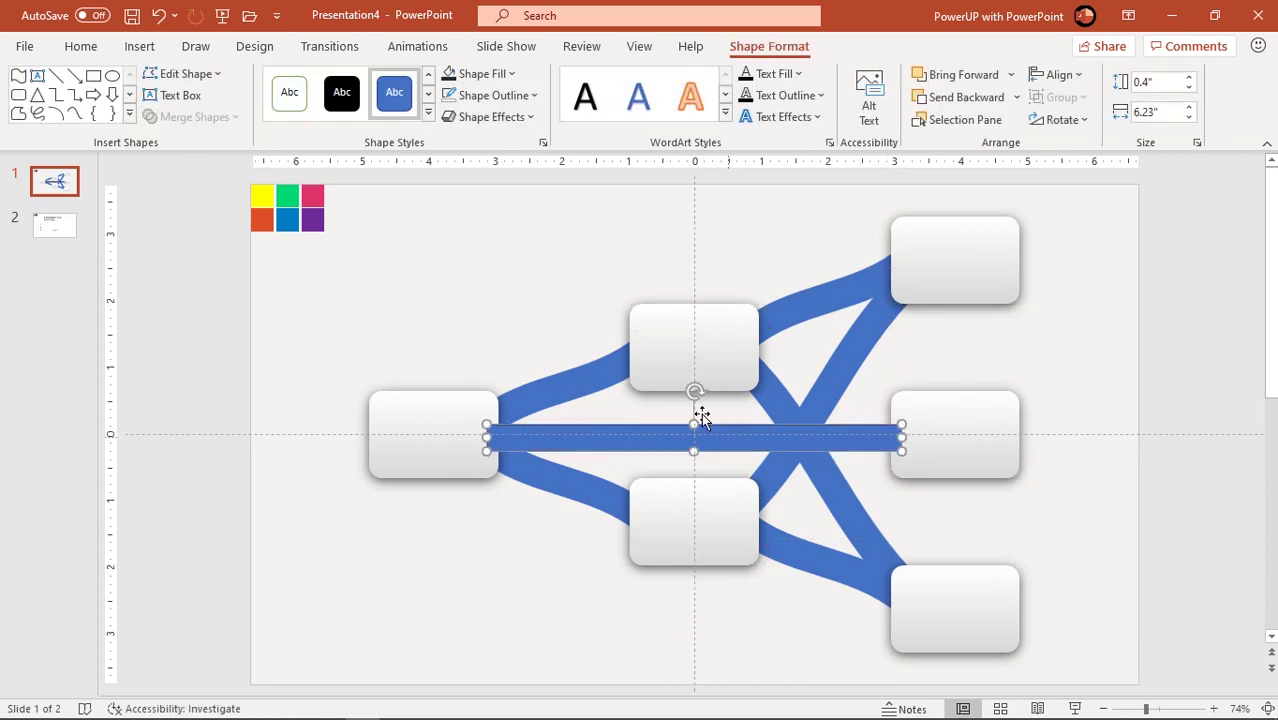
Remove the bar's outline, send it behind the boxes, and select both left curved connectors.
click(486, 97)
click(487, 355)
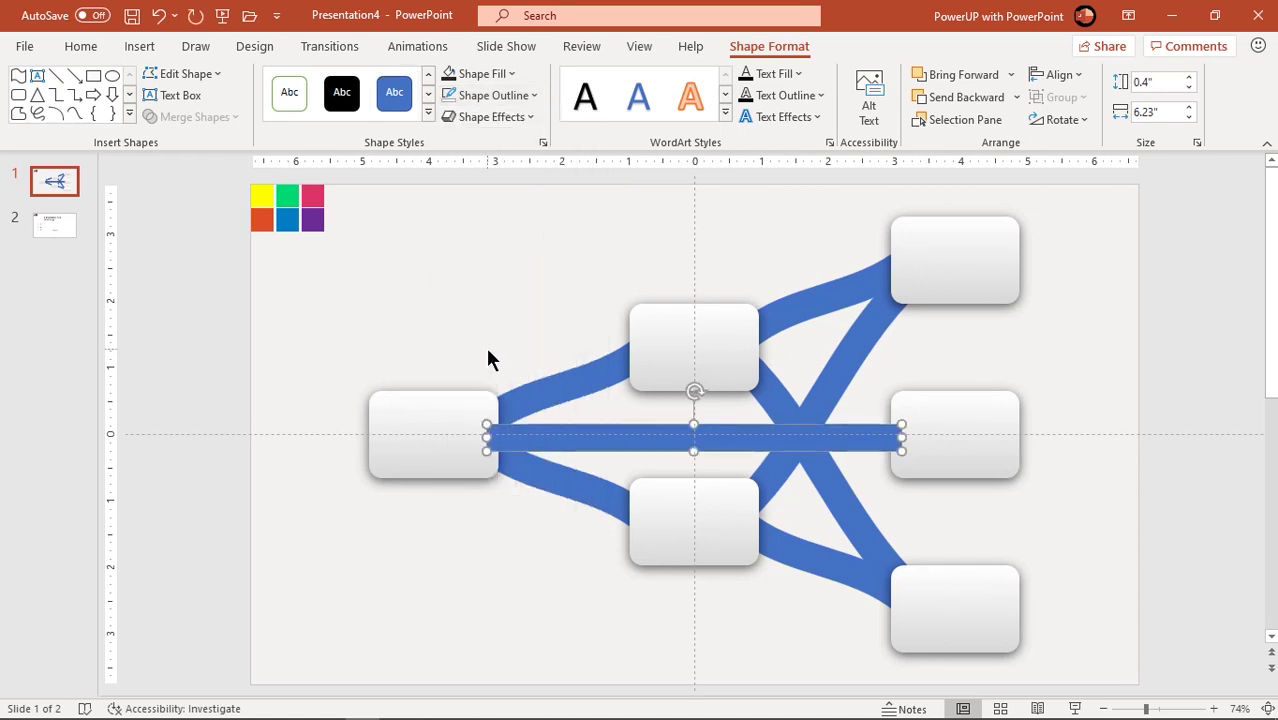
right_click(635, 441)
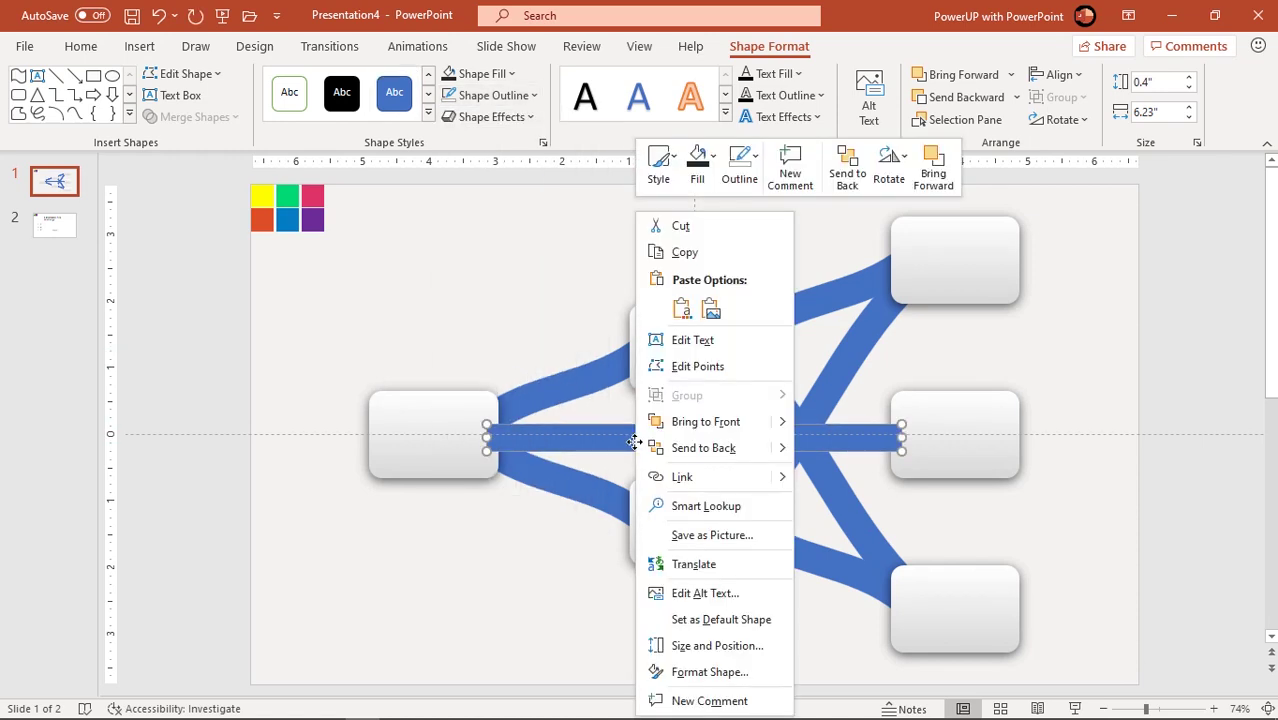
click(696, 448)
click(568, 560)
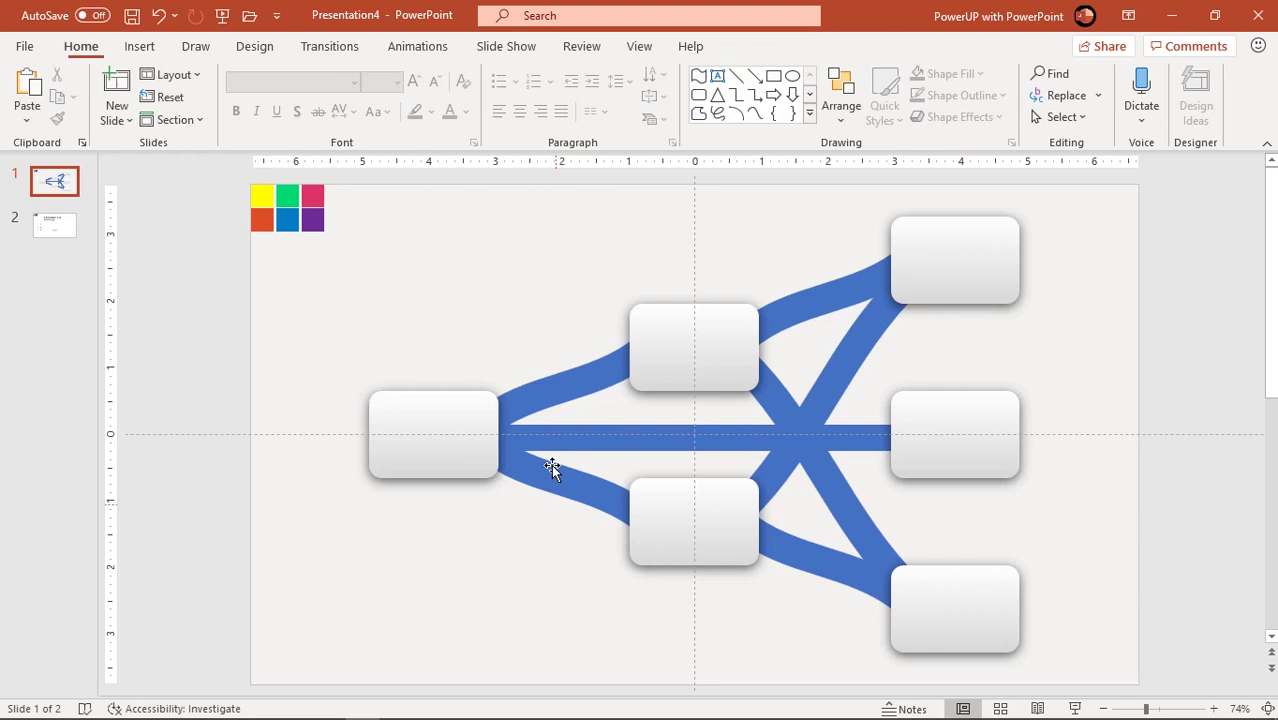
click(548, 400)
shift+click(558, 474)
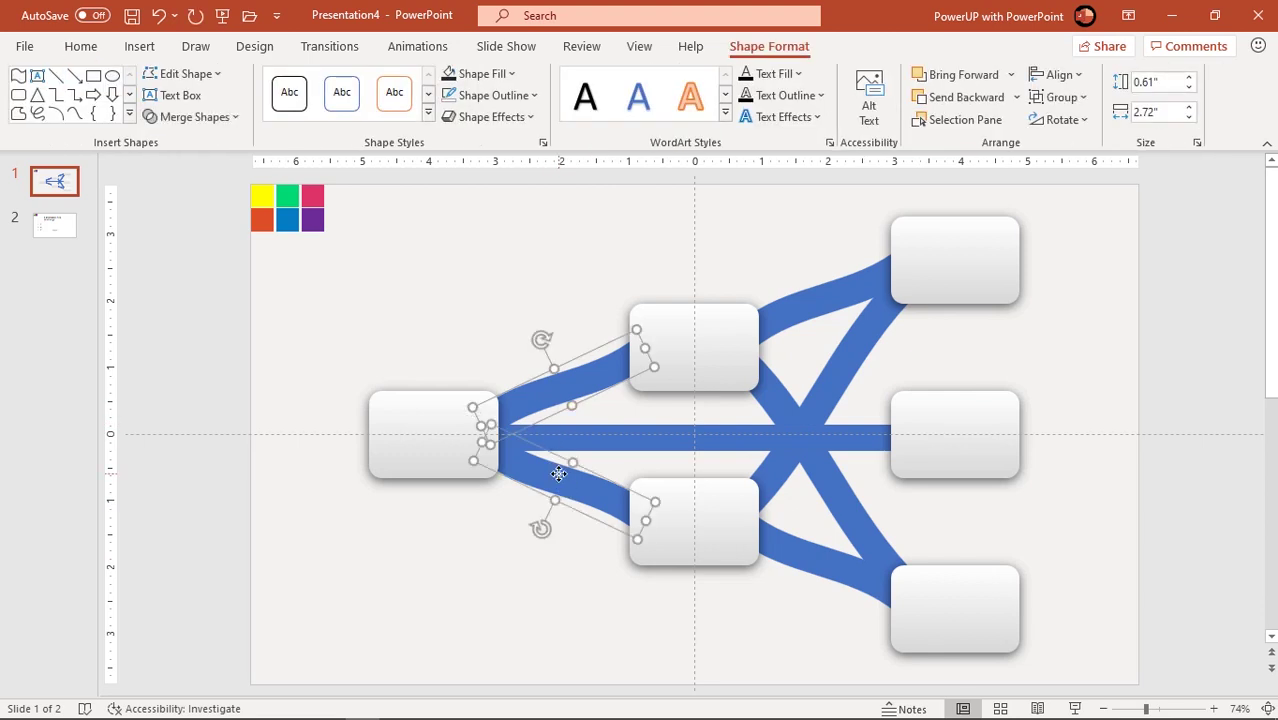
Give the two left connectors a 0° gradient fill with a sampled yellow first stop.
right_click(558, 474)
click(600, 430)
click(1055, 348)
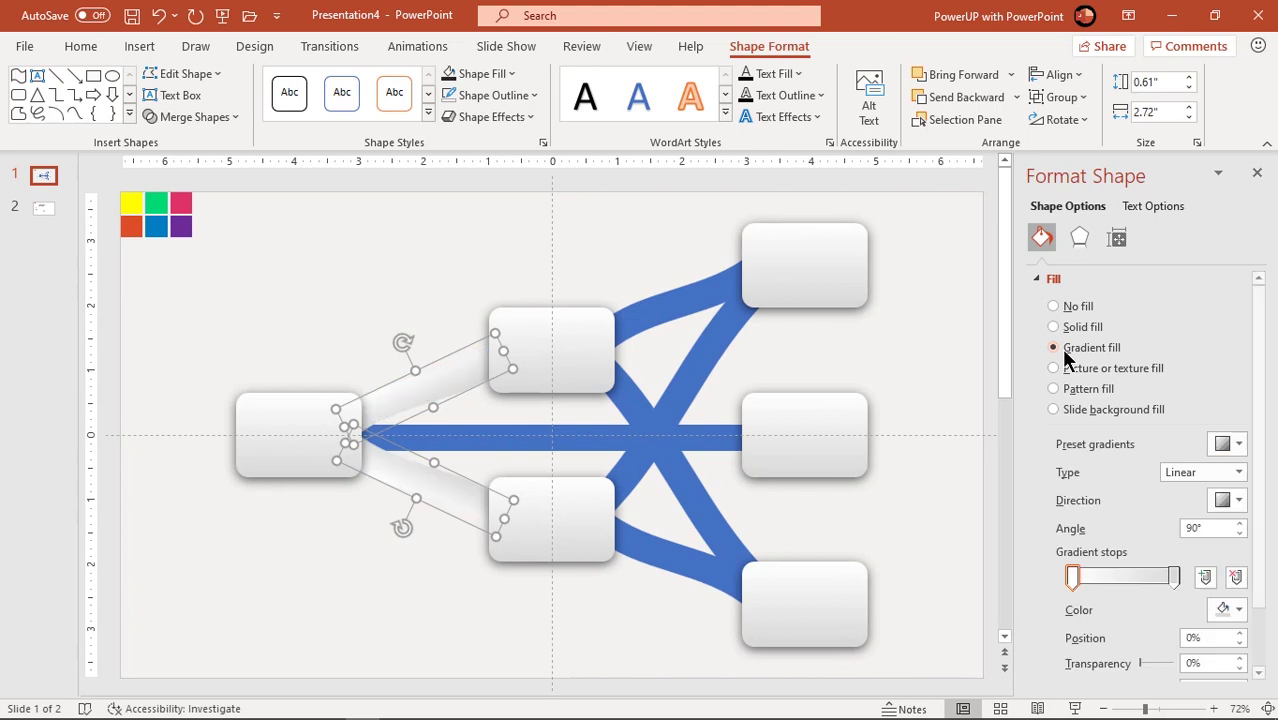
click(1224, 502)
click(1221, 541)
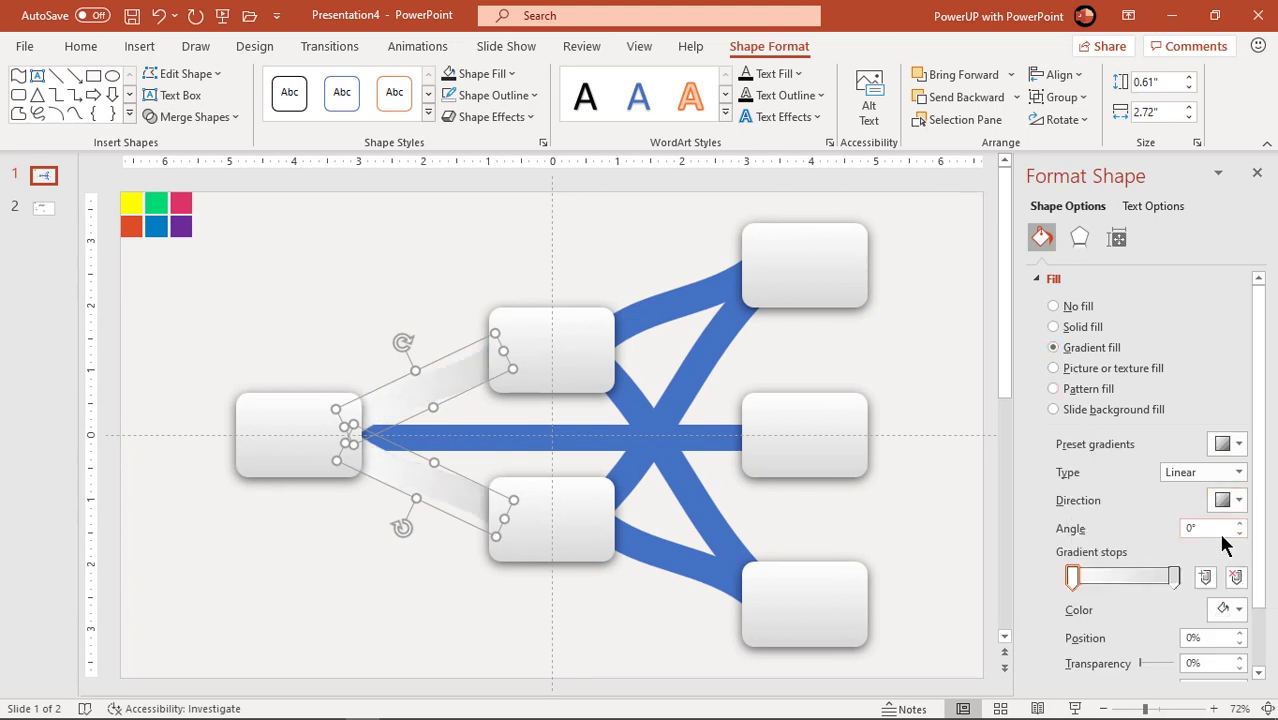
click(1230, 609)
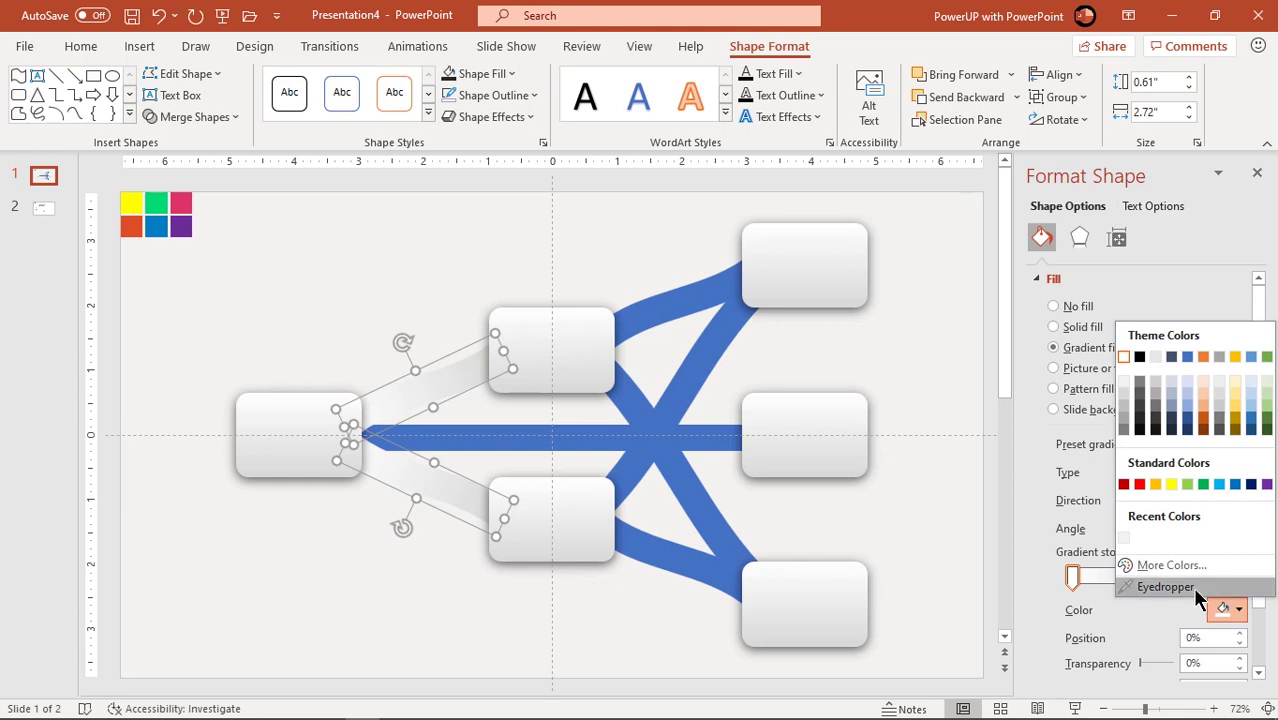
click(1150, 586)
click(131, 204)
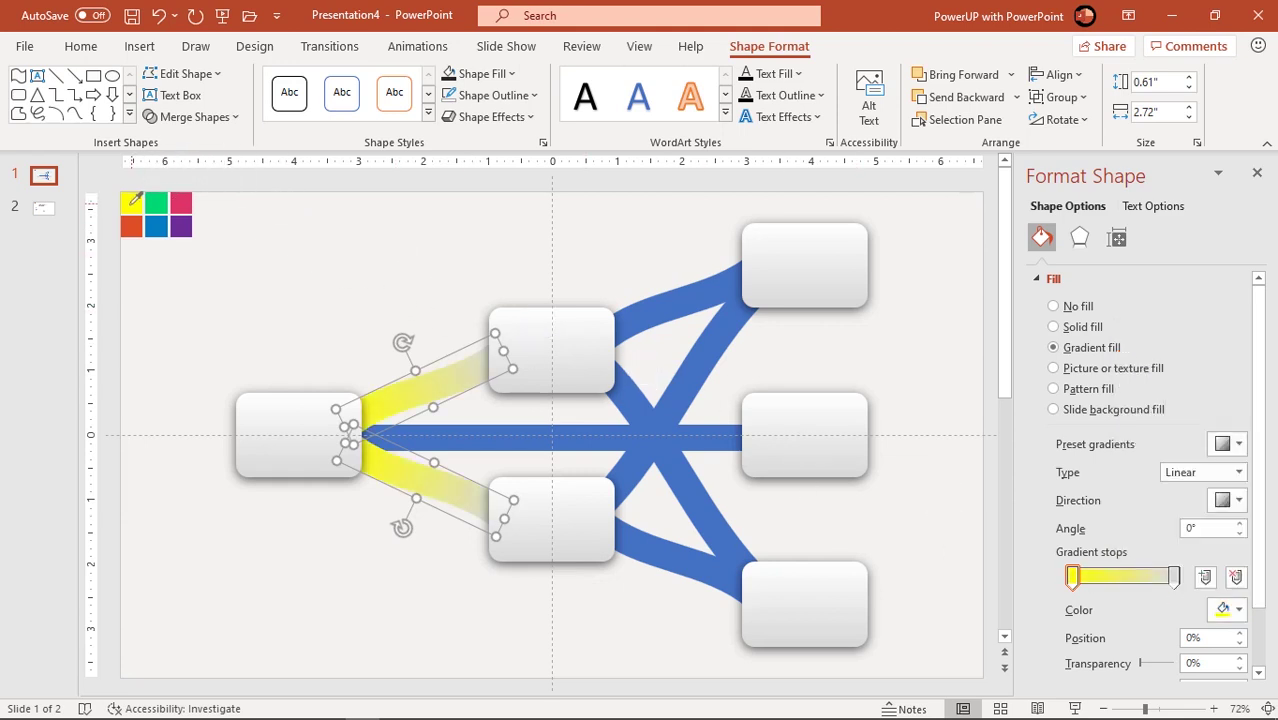
Set the gradient's right stop to the sampled orange.
click(1174, 578)
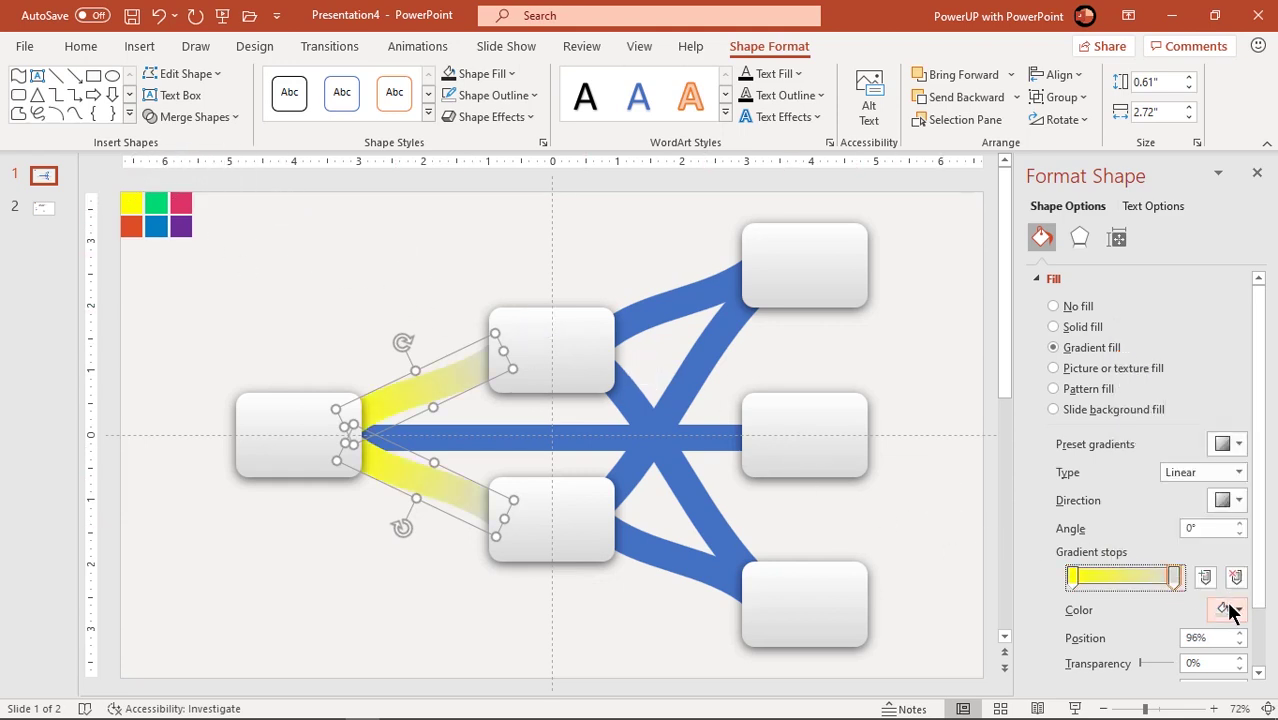
click(1230, 609)
click(1072, 570)
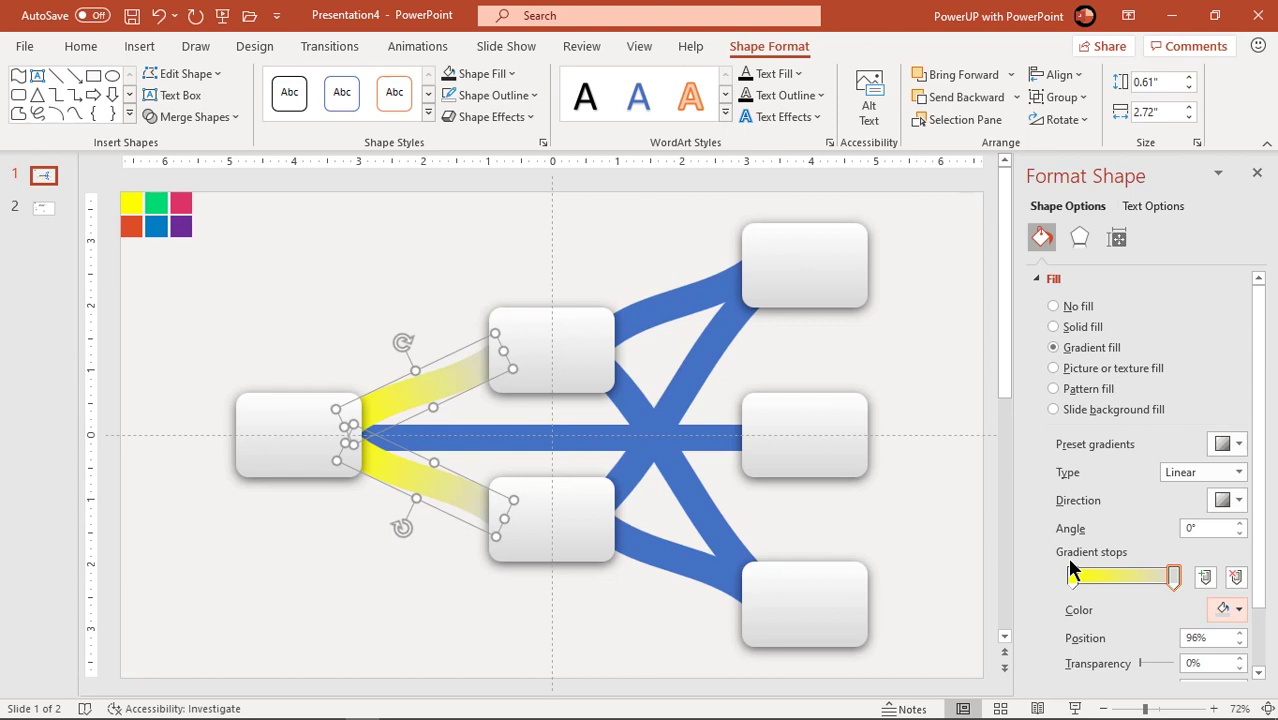
click(135, 228)
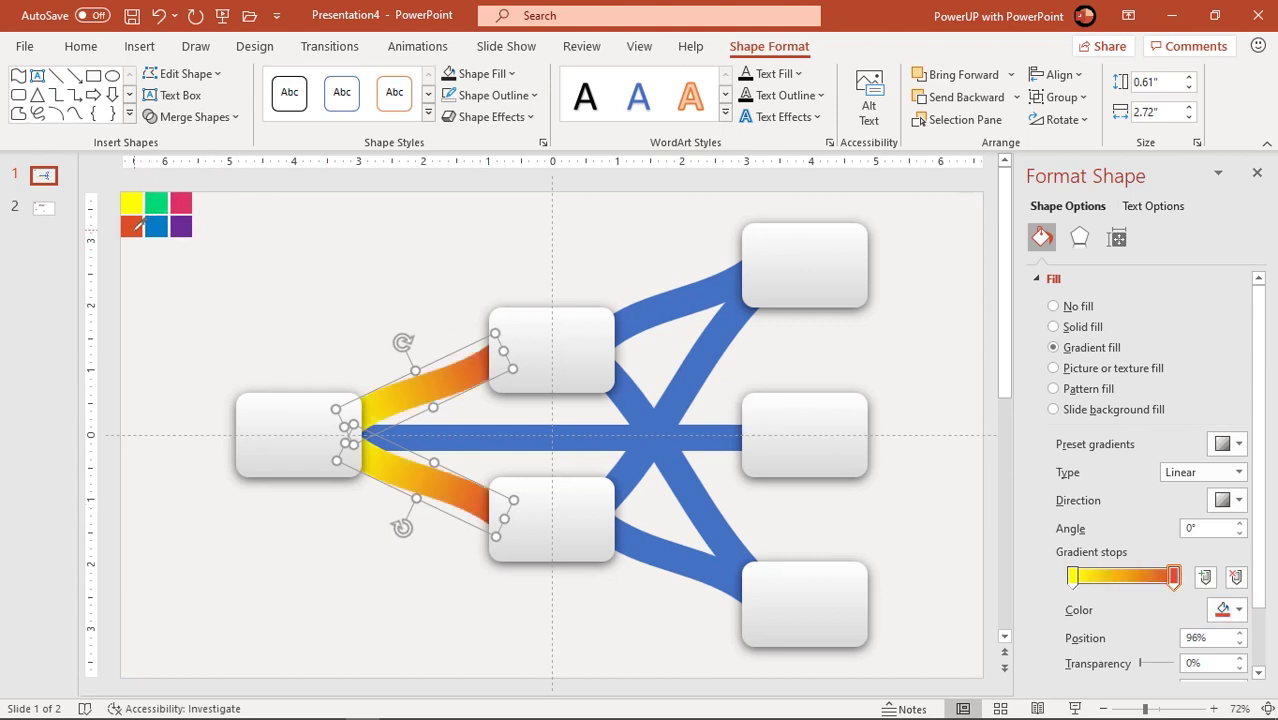
click(634, 321)
Give the four crossing connectors a gradient fill, sampling green for the left stop and blue for the right.
shift+click(638, 400)
shift+click(691, 364)
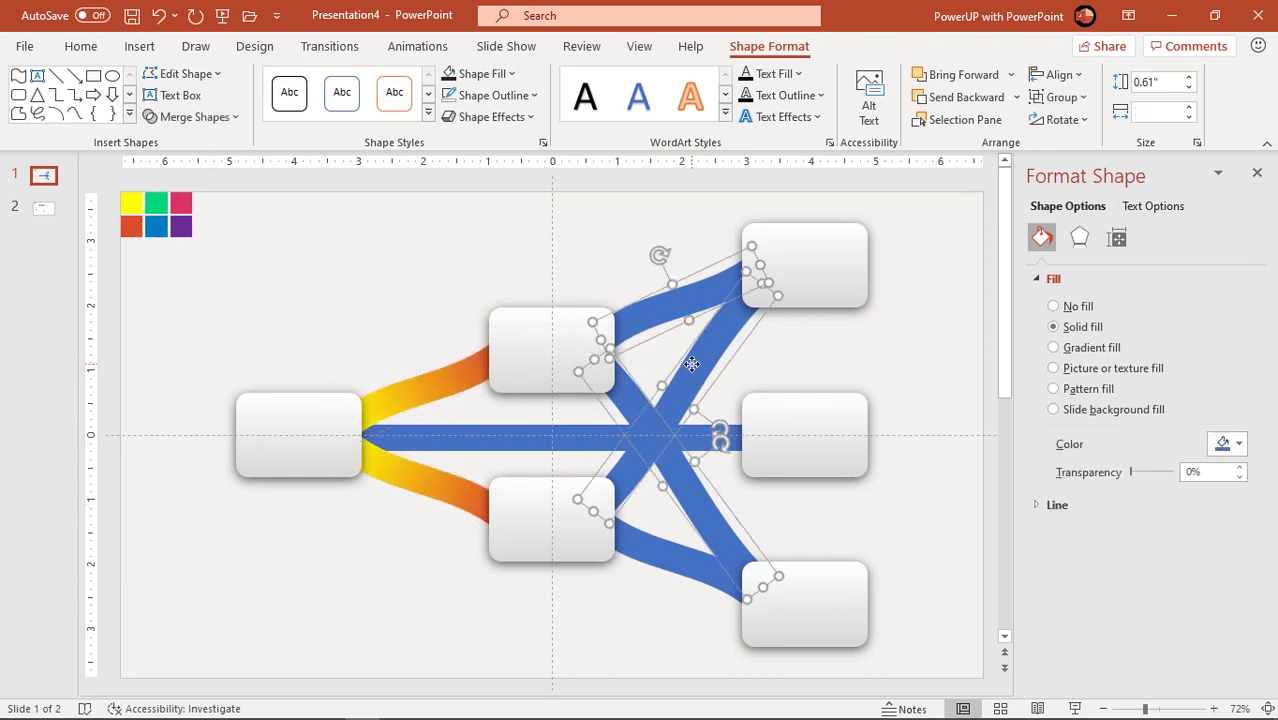
shift+click(680, 555)
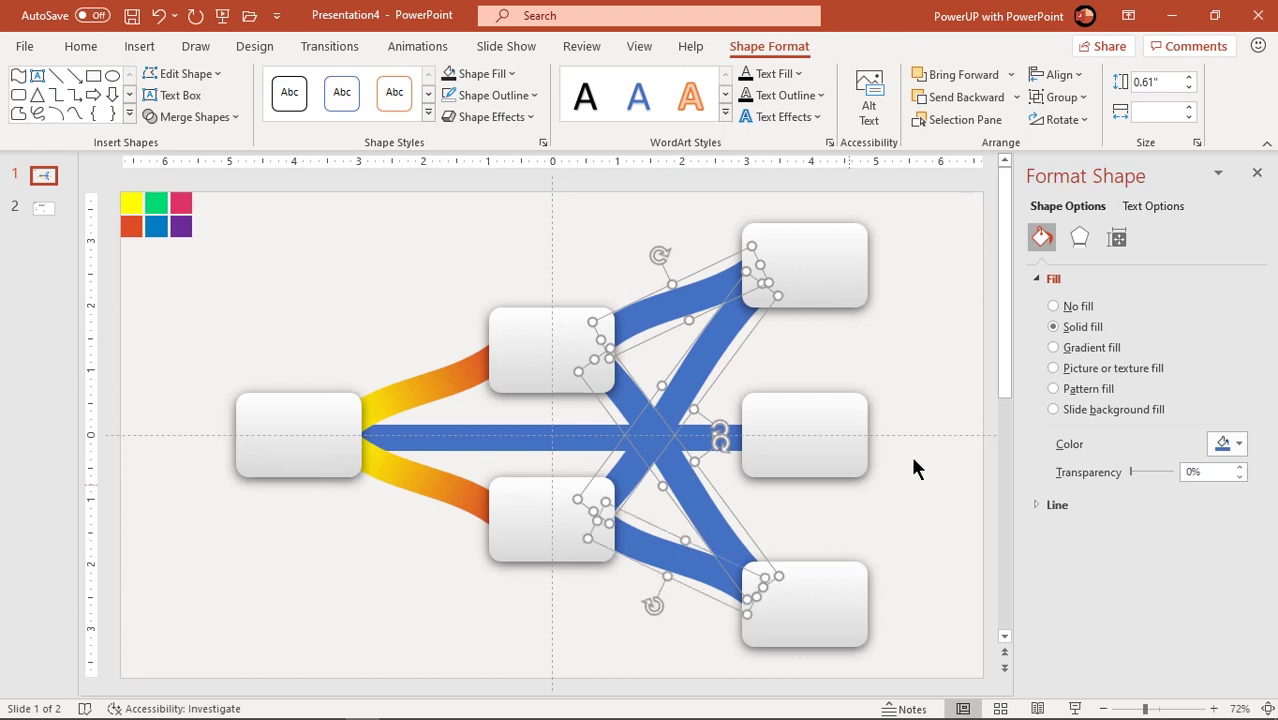
click(1053, 347)
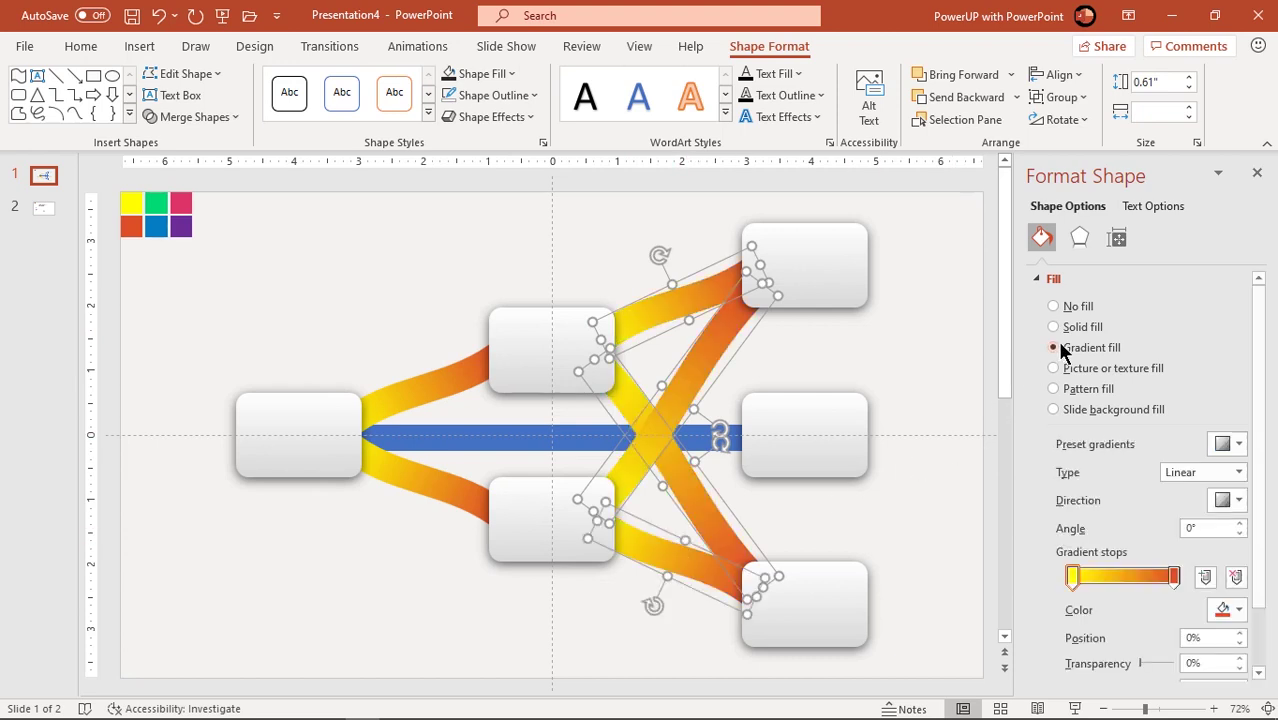
click(1239, 609)
click(1187, 596)
click(160, 206)
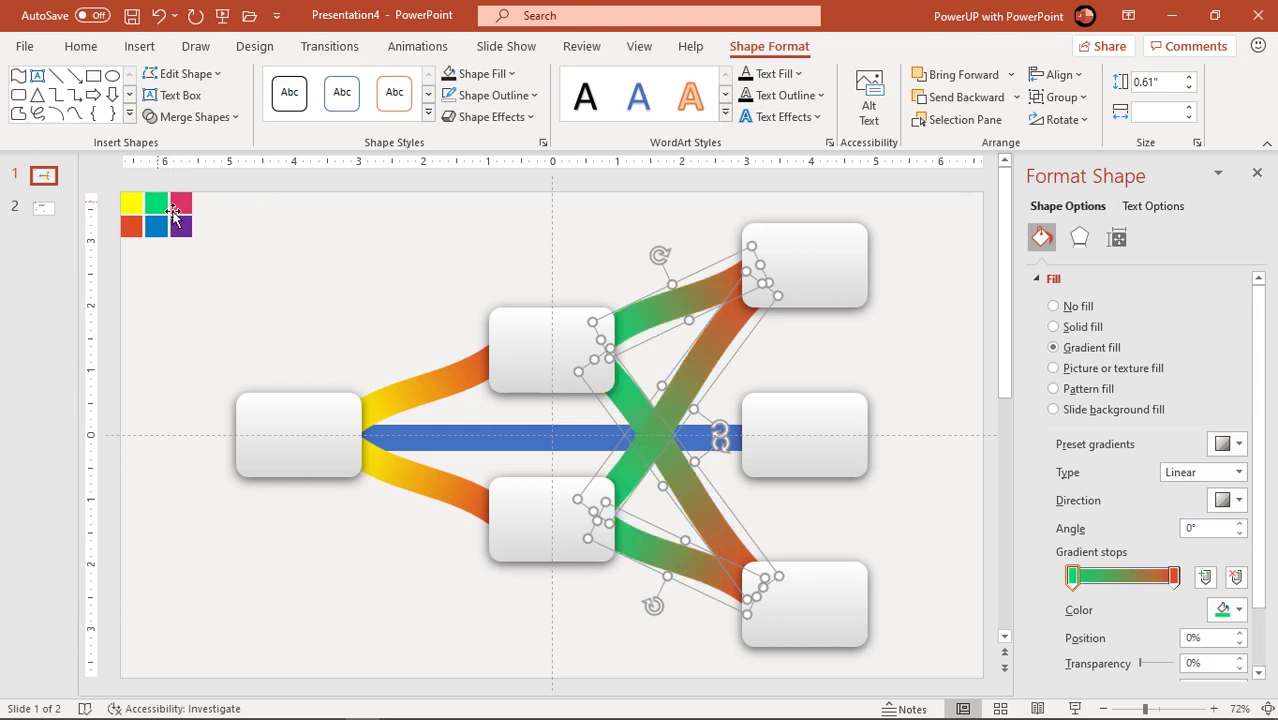
click(1174, 577)
click(1239, 609)
click(1187, 596)
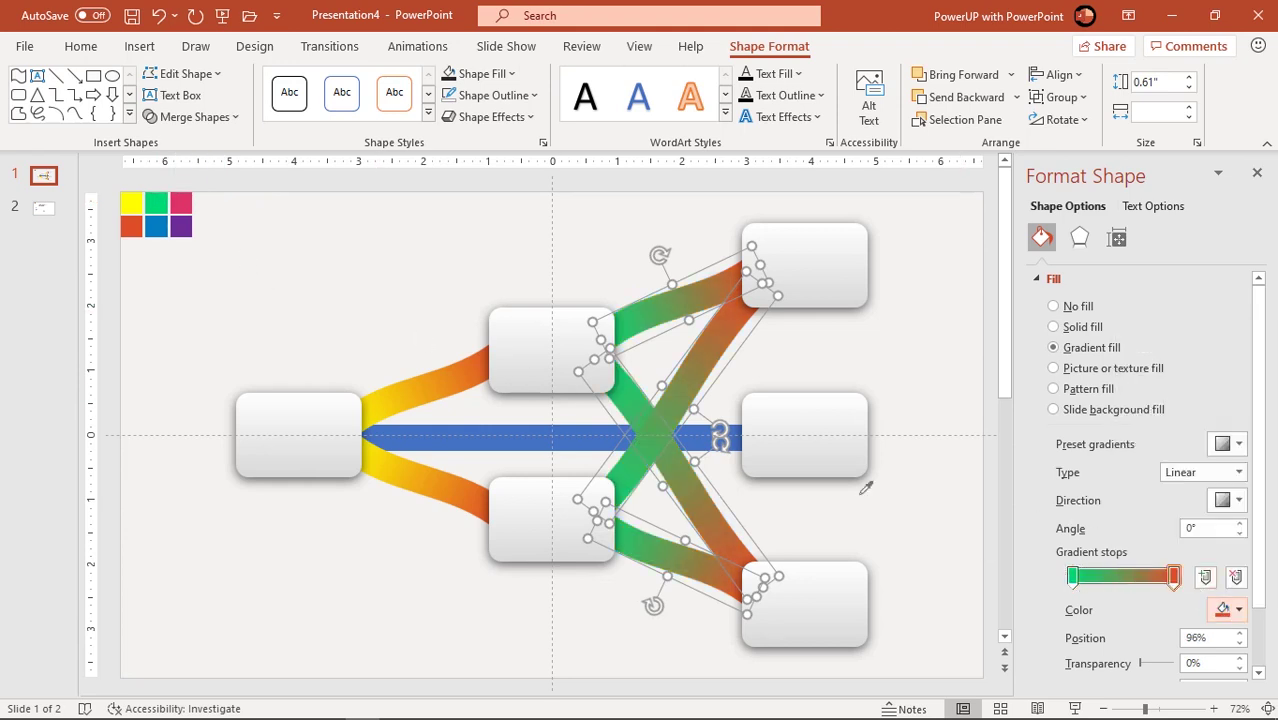
click(158, 229)
Fill the straight middle connector with a sampled pink-to-purple gradient, then close the Format Shape pane.
click(456, 437)
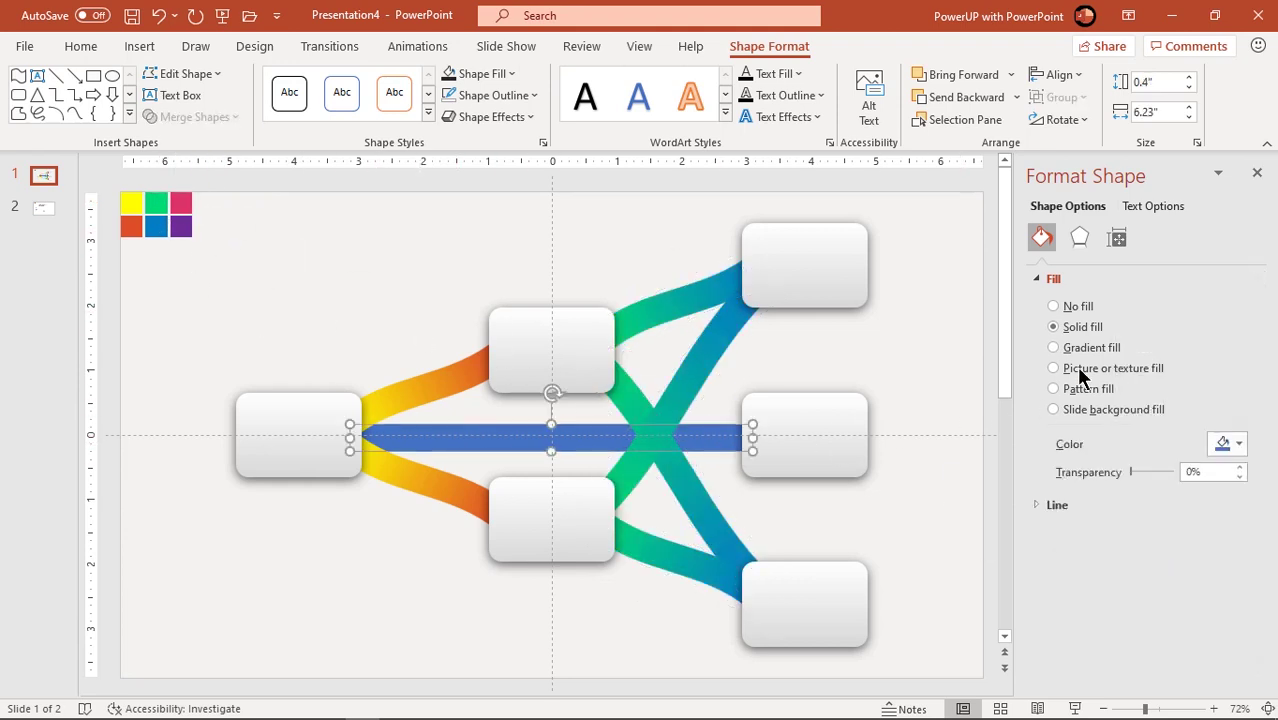
click(1085, 348)
click(1237, 609)
click(1165, 587)
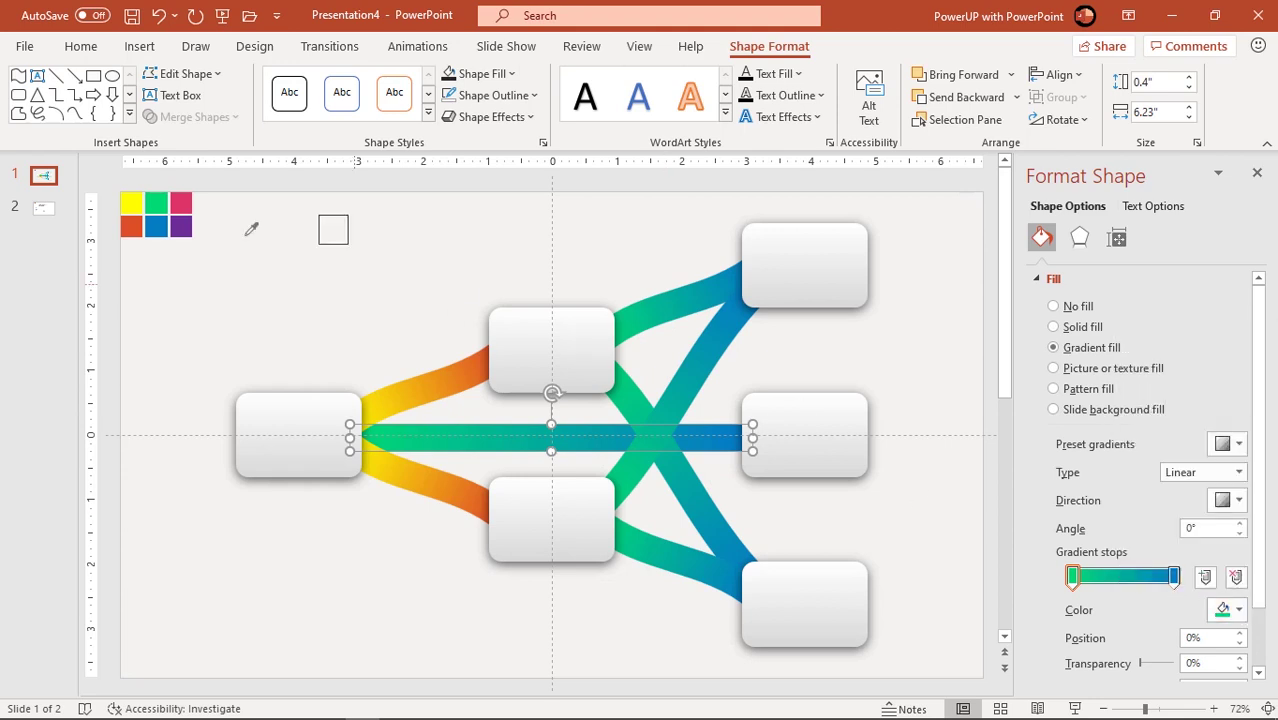
click(181, 204)
click(1174, 577)
click(1222, 609)
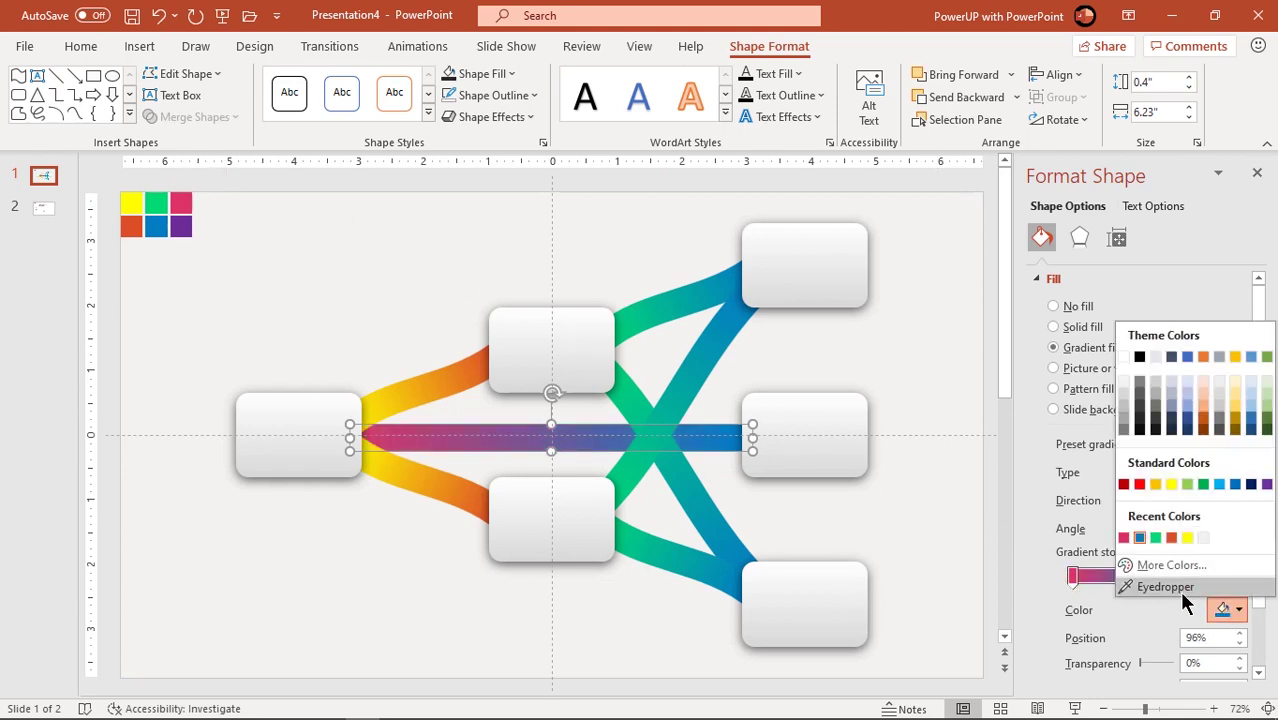
click(1182, 587)
click(181, 227)
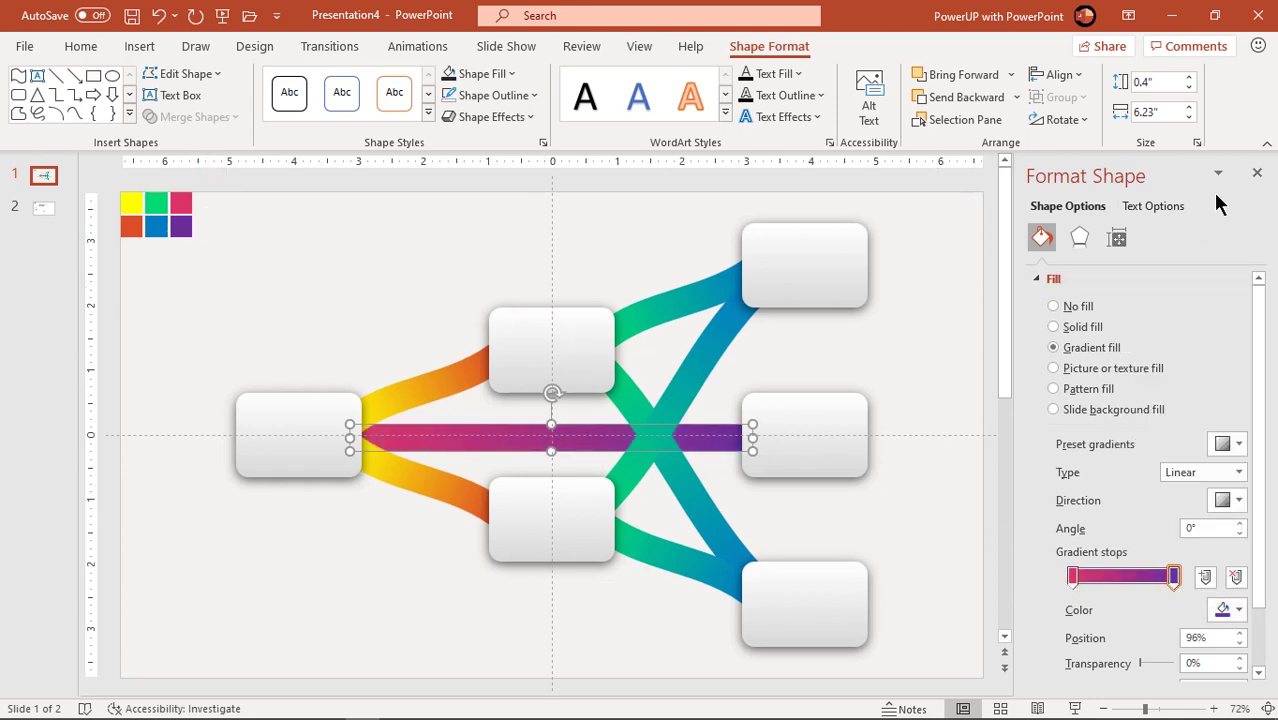
click(1255, 176)
click(1108, 430)
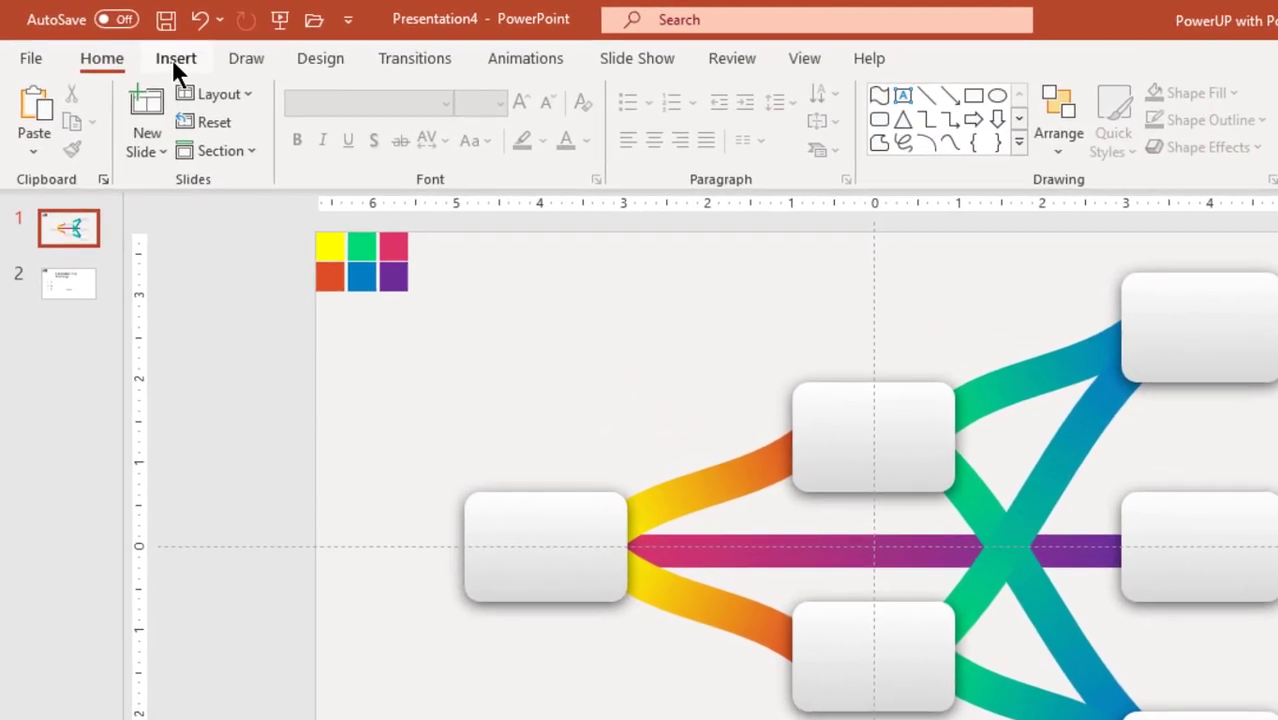
Draw a blue circle with the Oval shape near the left box.
click(139, 46)
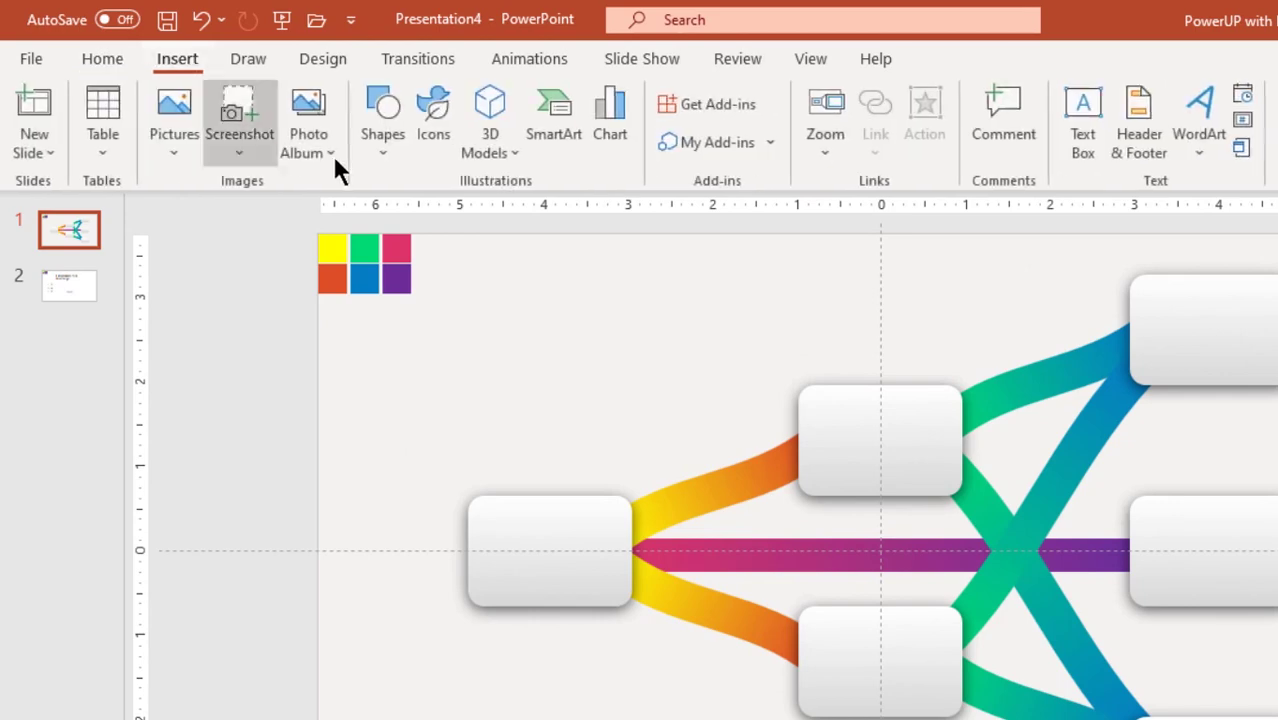
click(386, 153)
click(490, 216)
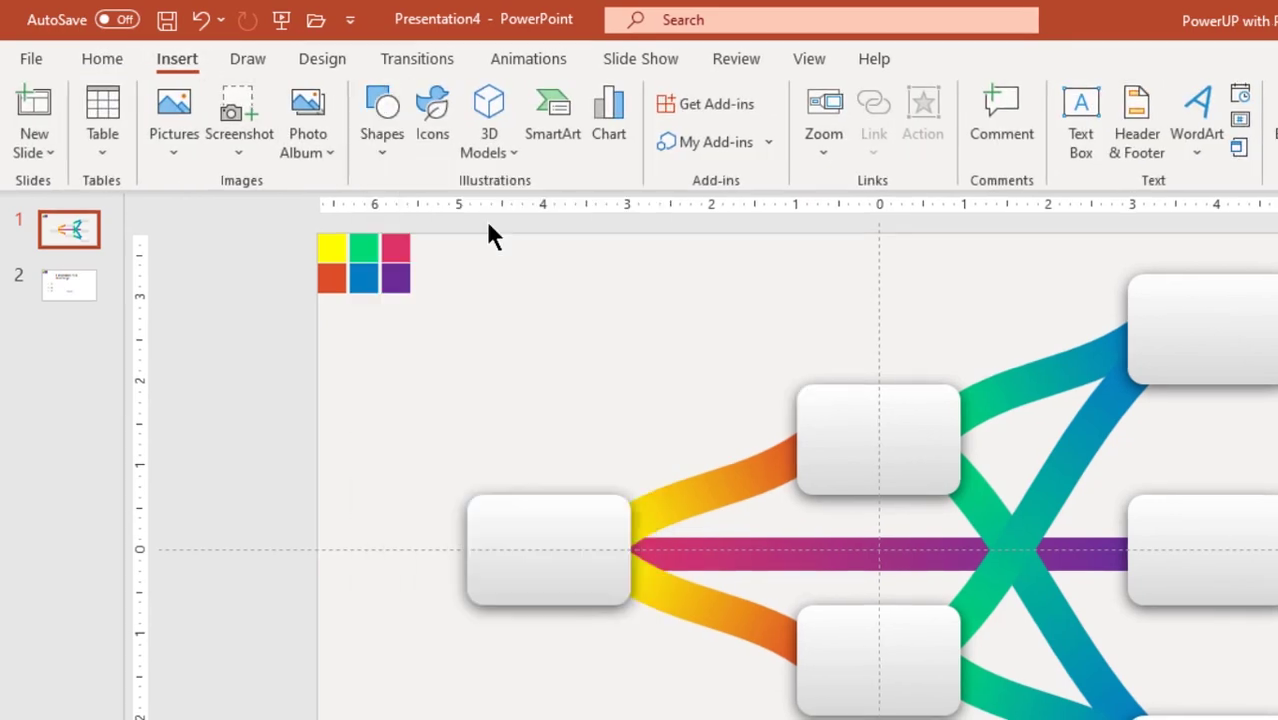
drag(336, 337, 440, 454)
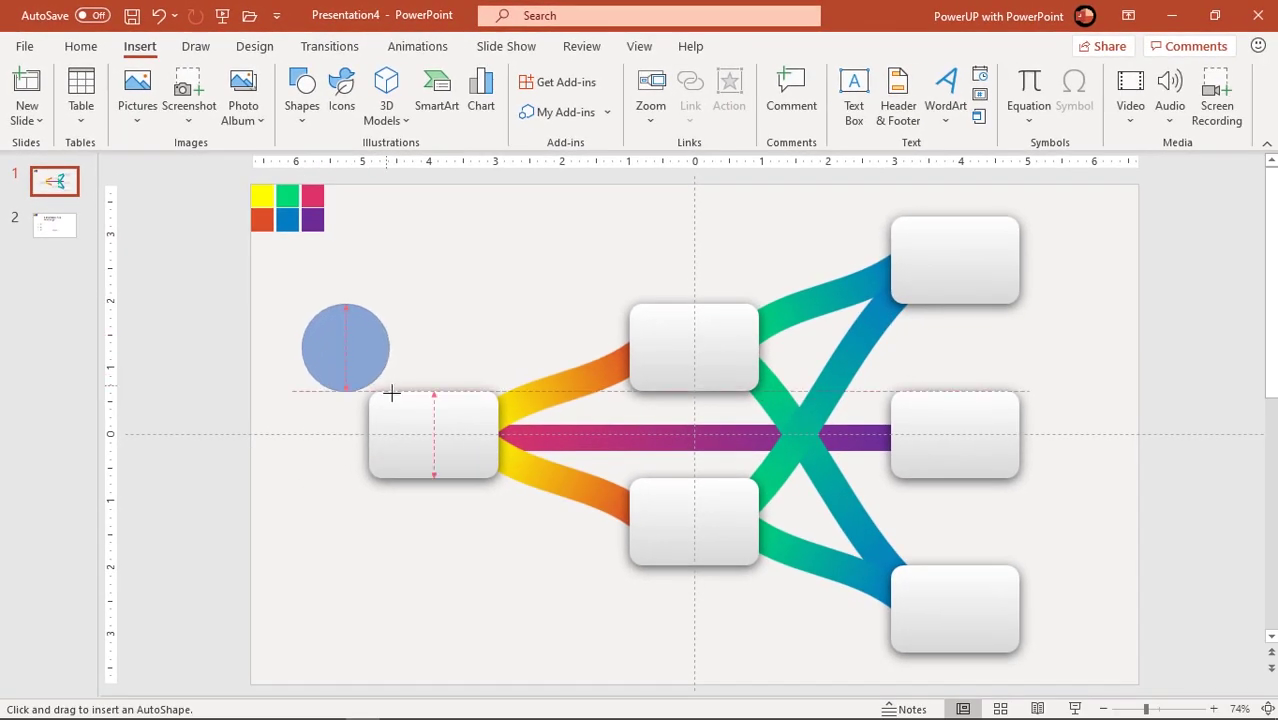
drag(399, 413, 400, 425)
drag(359, 380, 358, 390)
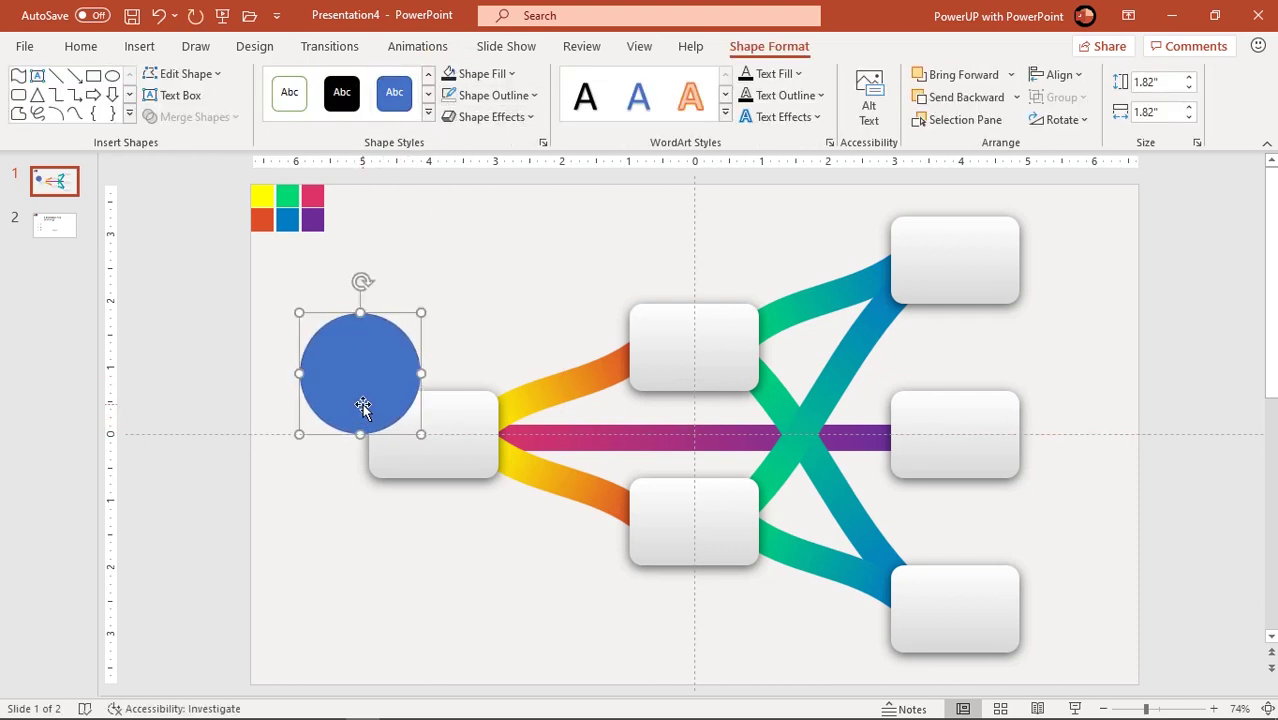
Set the circle's transparency to 52% and move it over the left box's upper-left corner.
right_click(362, 404)
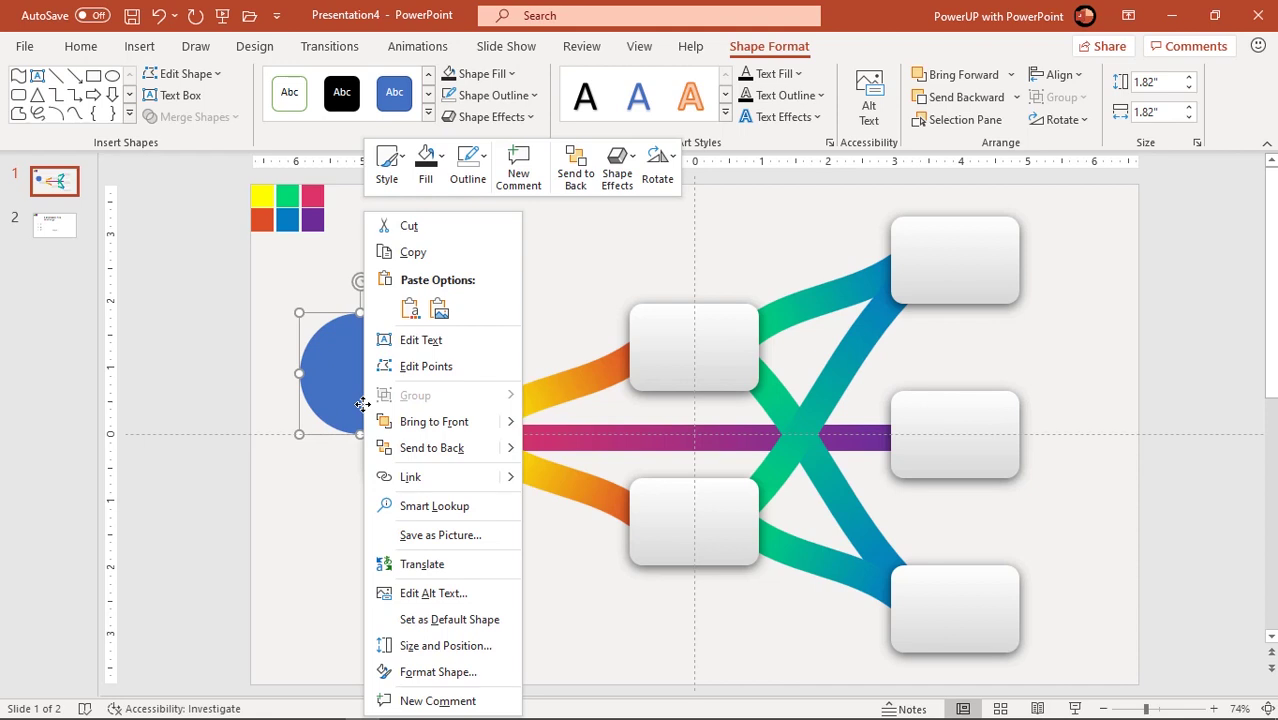
click(432, 672)
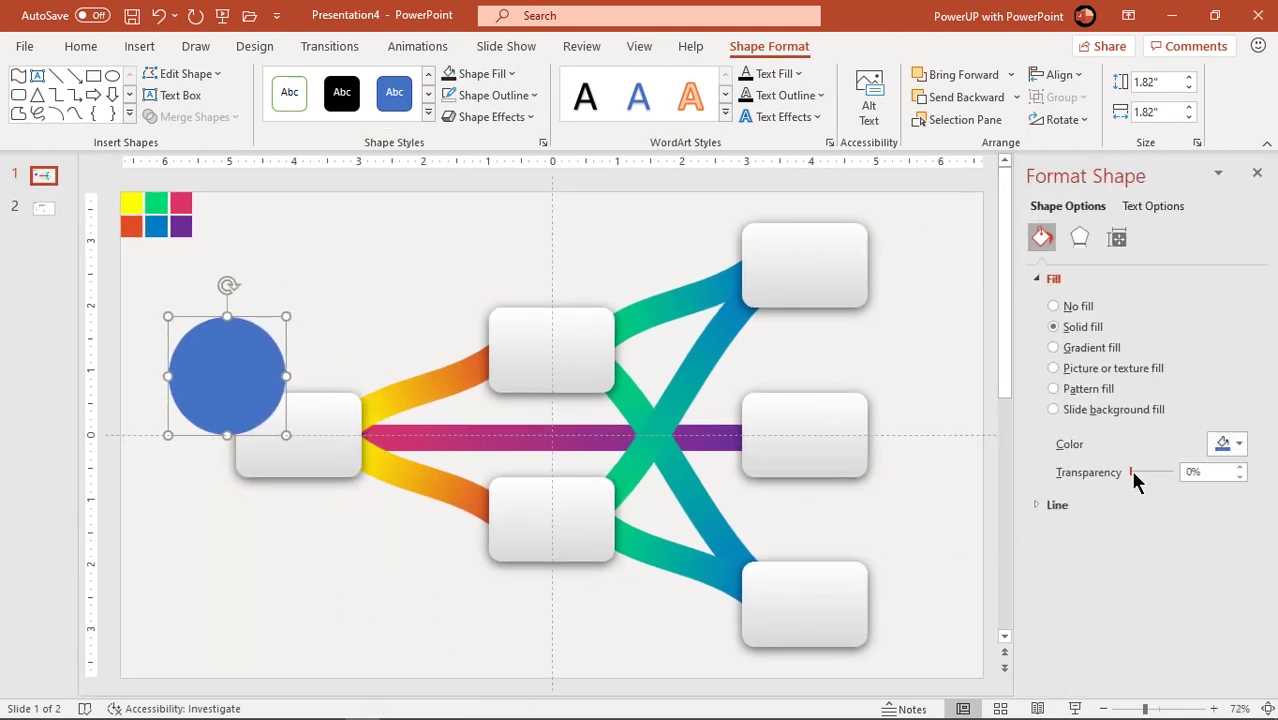
drag(1134, 475, 1154, 475)
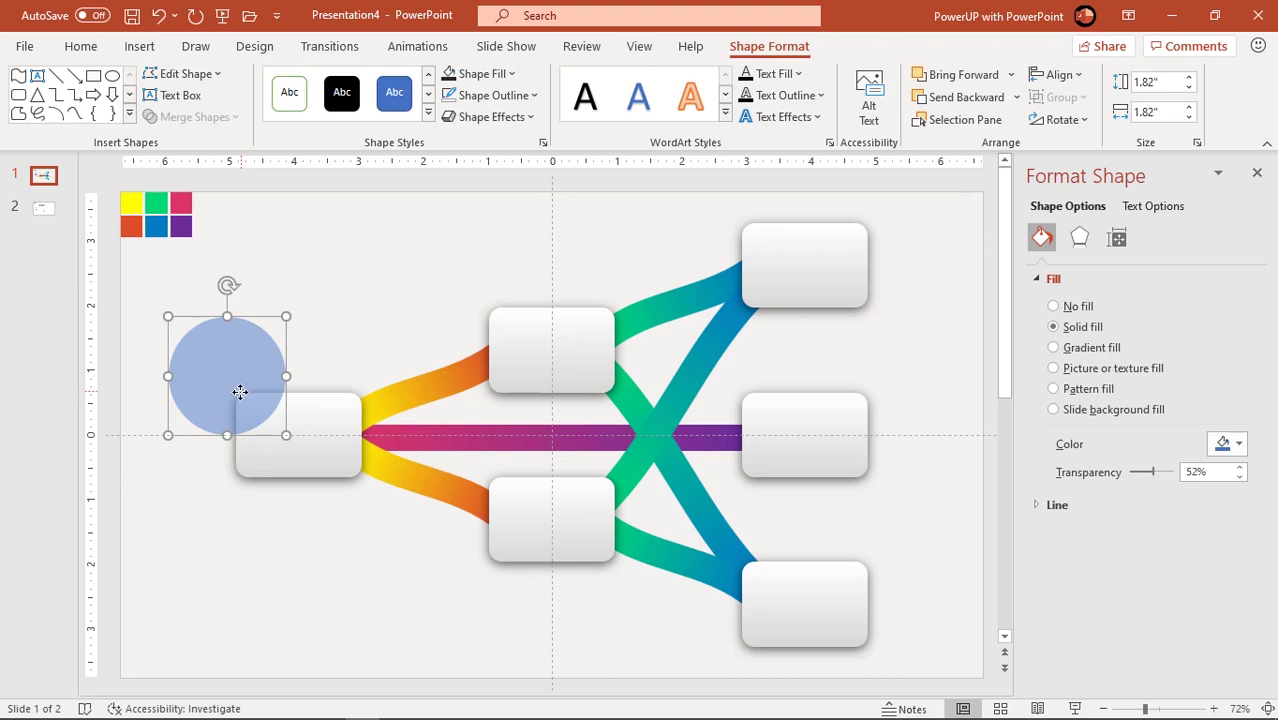
drag(240, 392, 240, 396)
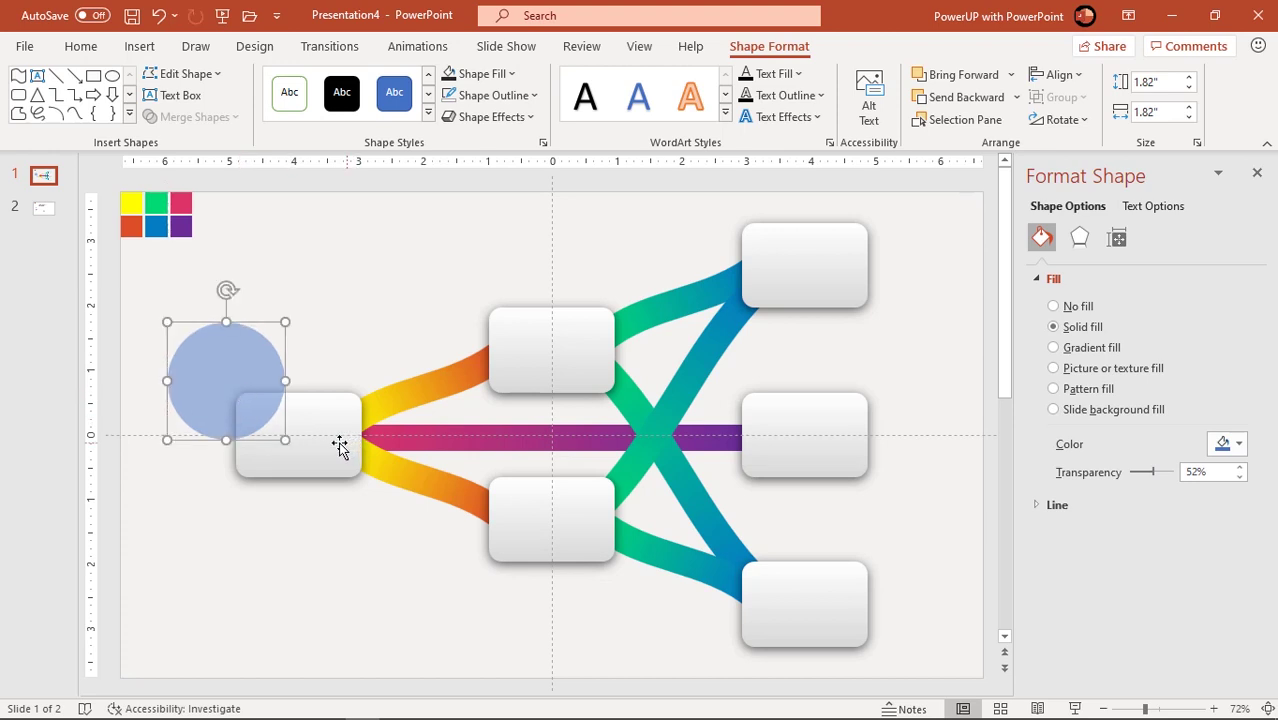
Nudge the left rounded box into position under the circle.
click(340, 443)
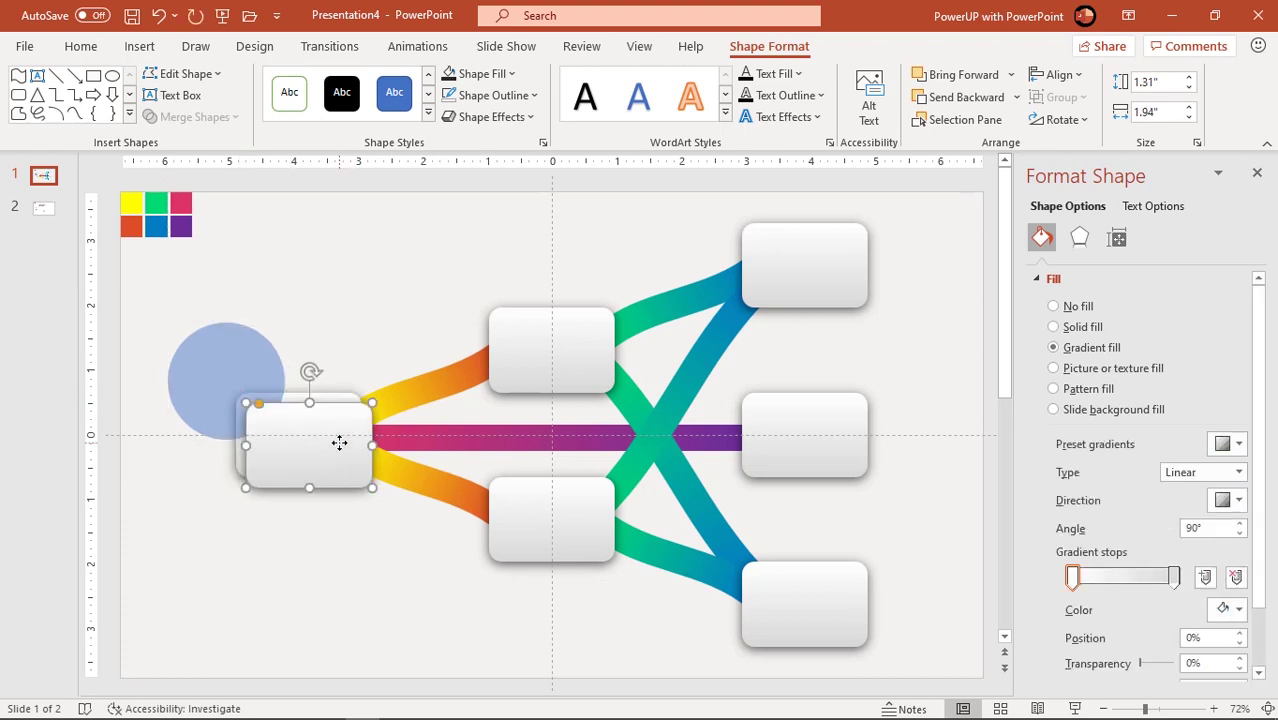
drag(305, 447, 296, 436)
scroll(300, 437, up, 8)
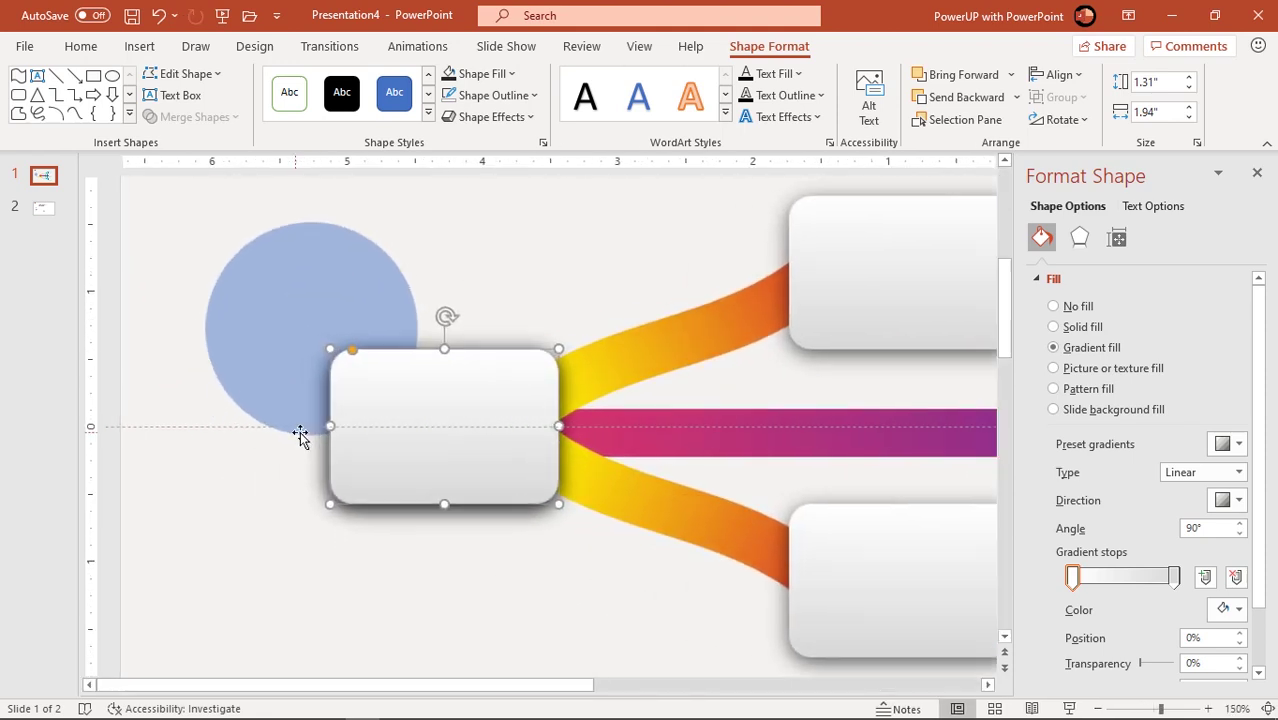
drag(451, 419, 448, 422)
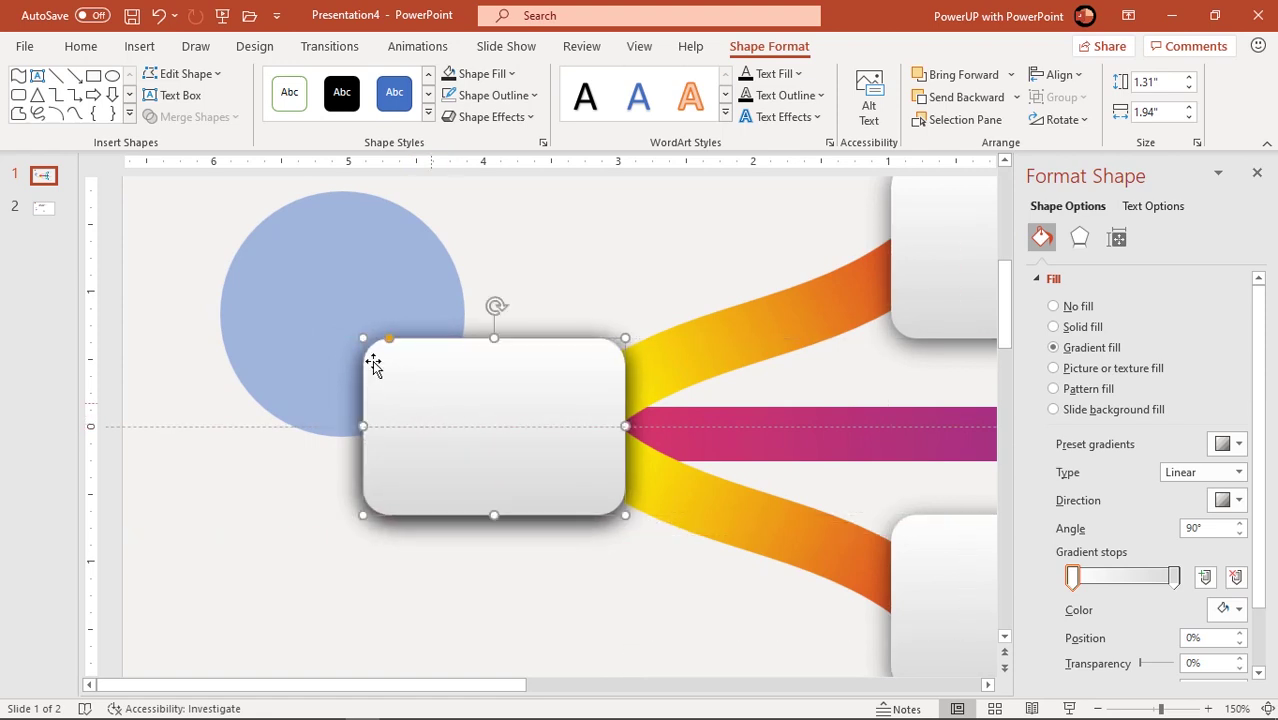
Intersect the circle with the left box using Merge Shapes to leave a corner wedge.
click(311, 297)
shift+click(520, 373)
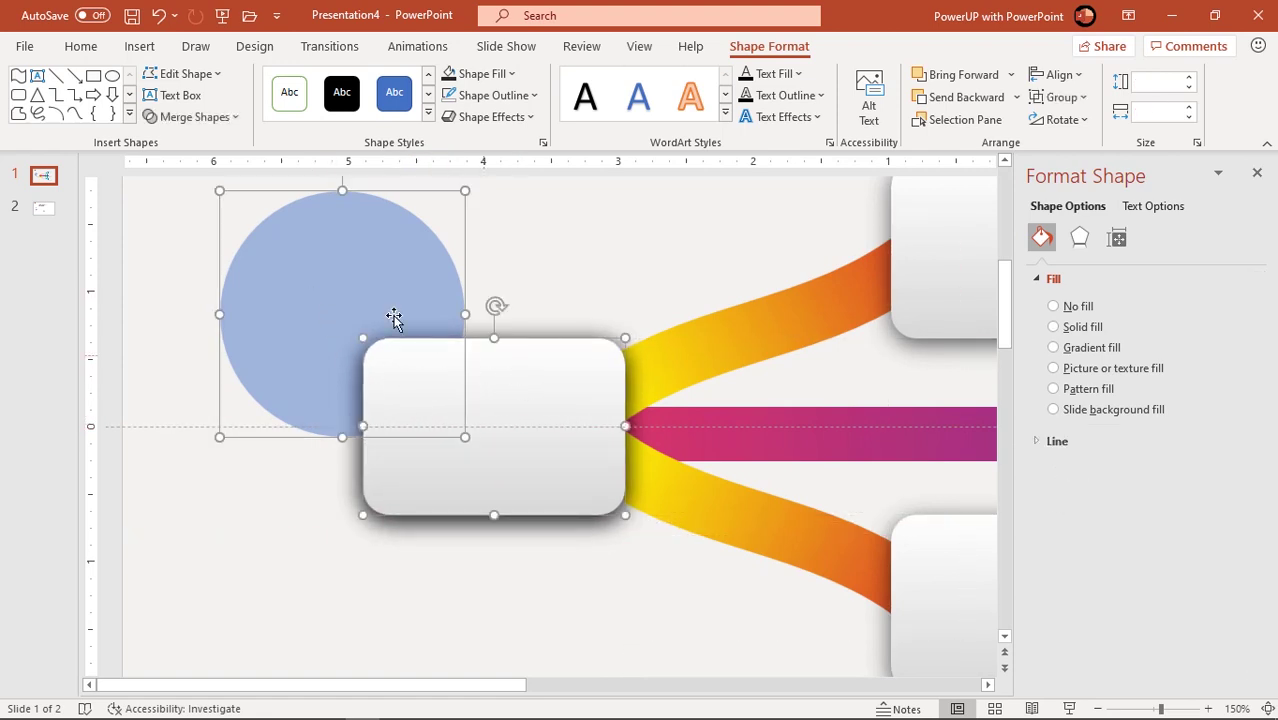
click(196, 117)
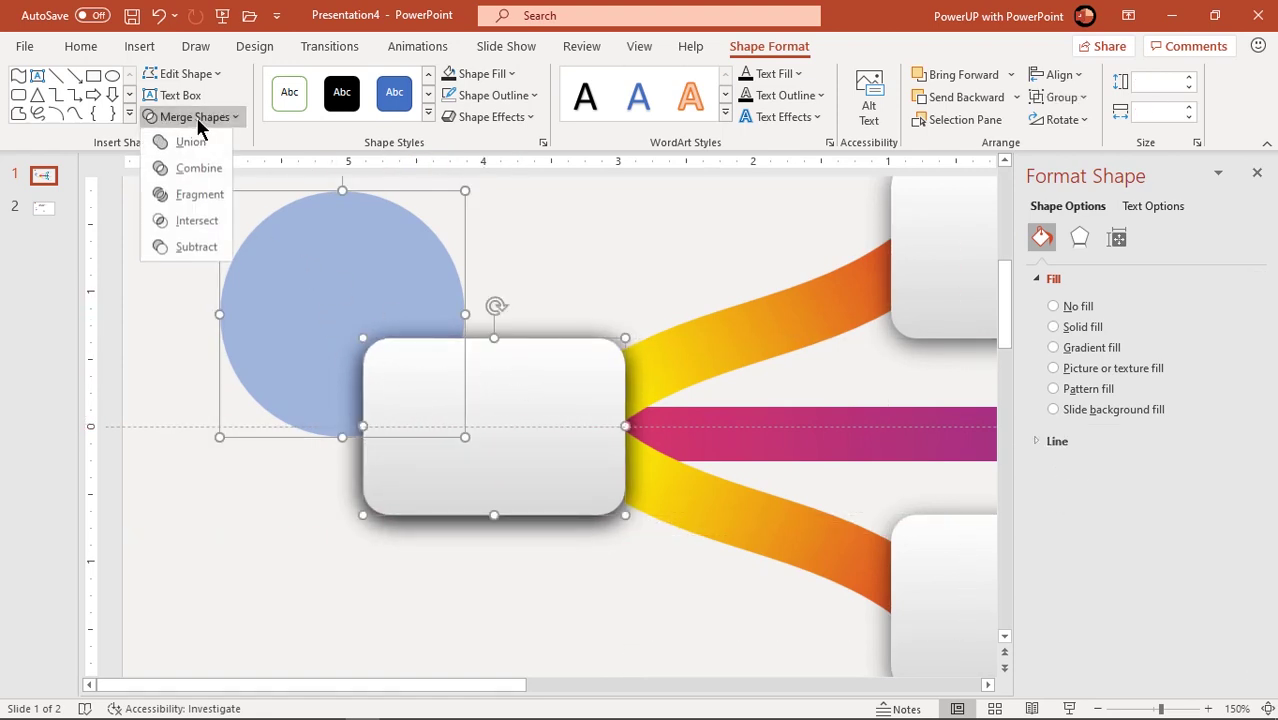
click(190, 221)
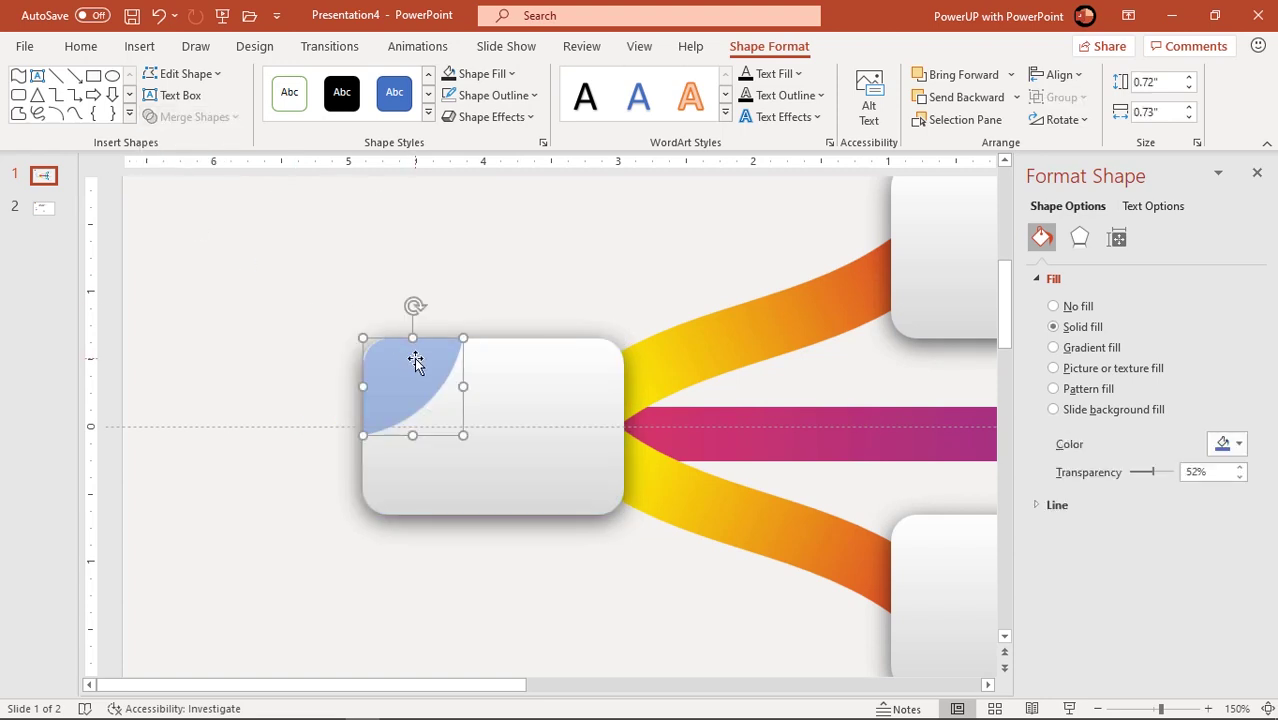
Fill the wedge with dark grey at 0% transparency.
click(1221, 446)
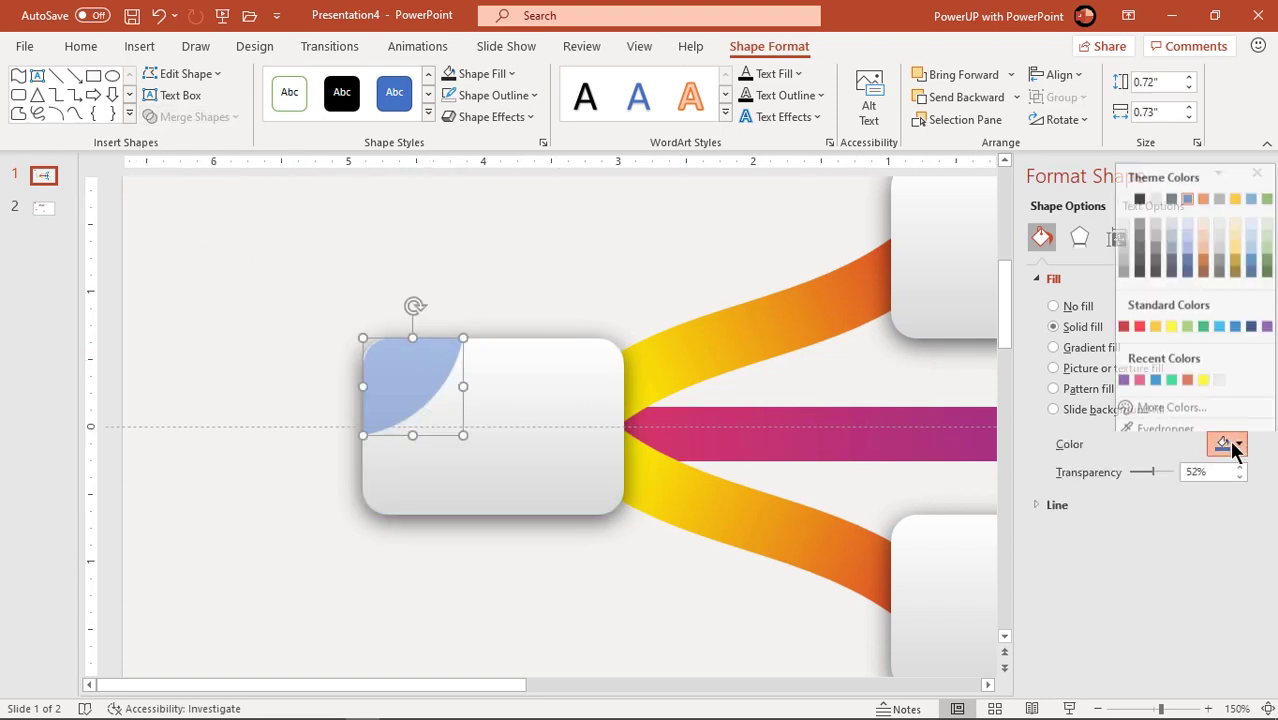
click(1139, 241)
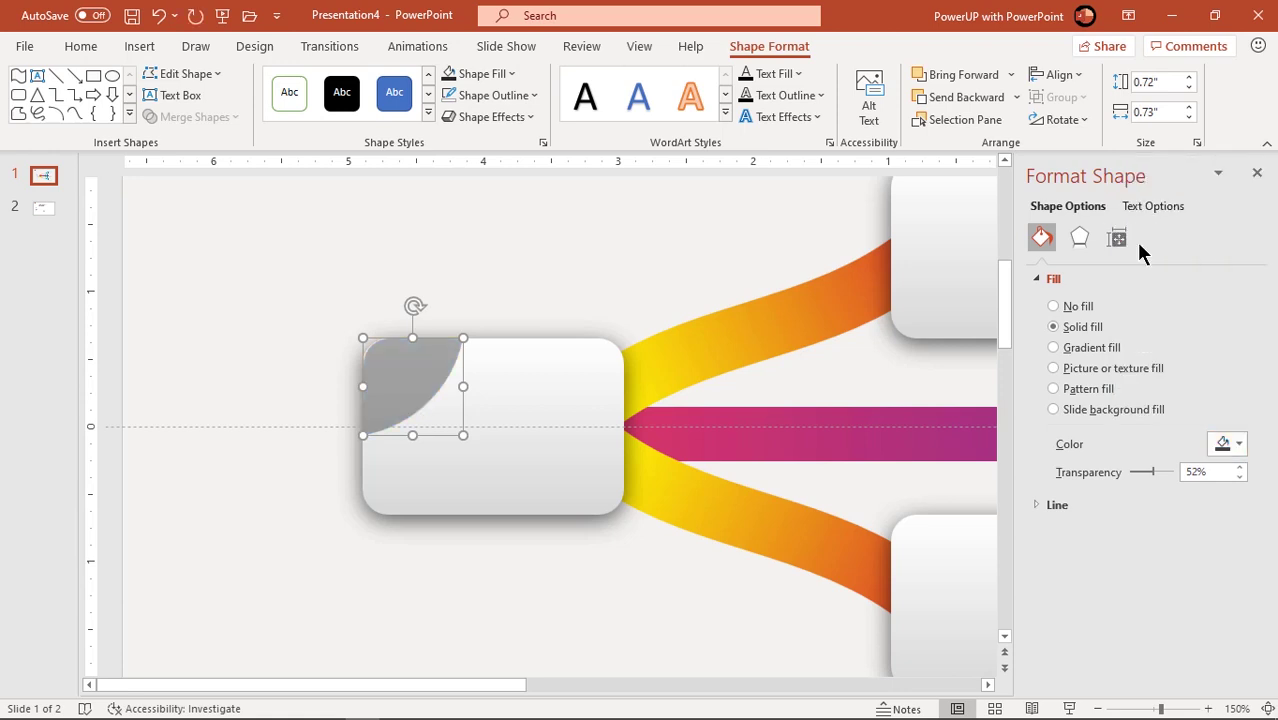
drag(1153, 480, 1110, 480)
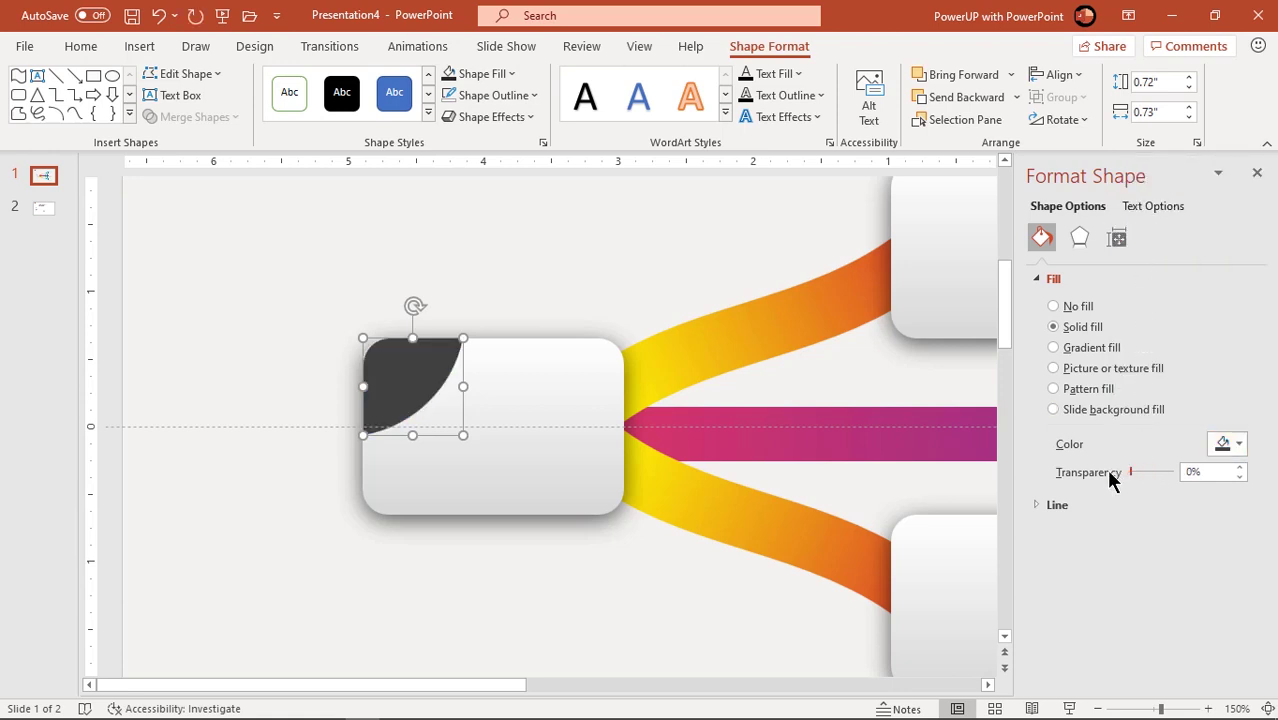
Apply the Inner shadow preset to the wedge and close the Format Shape pane.
click(1079, 238)
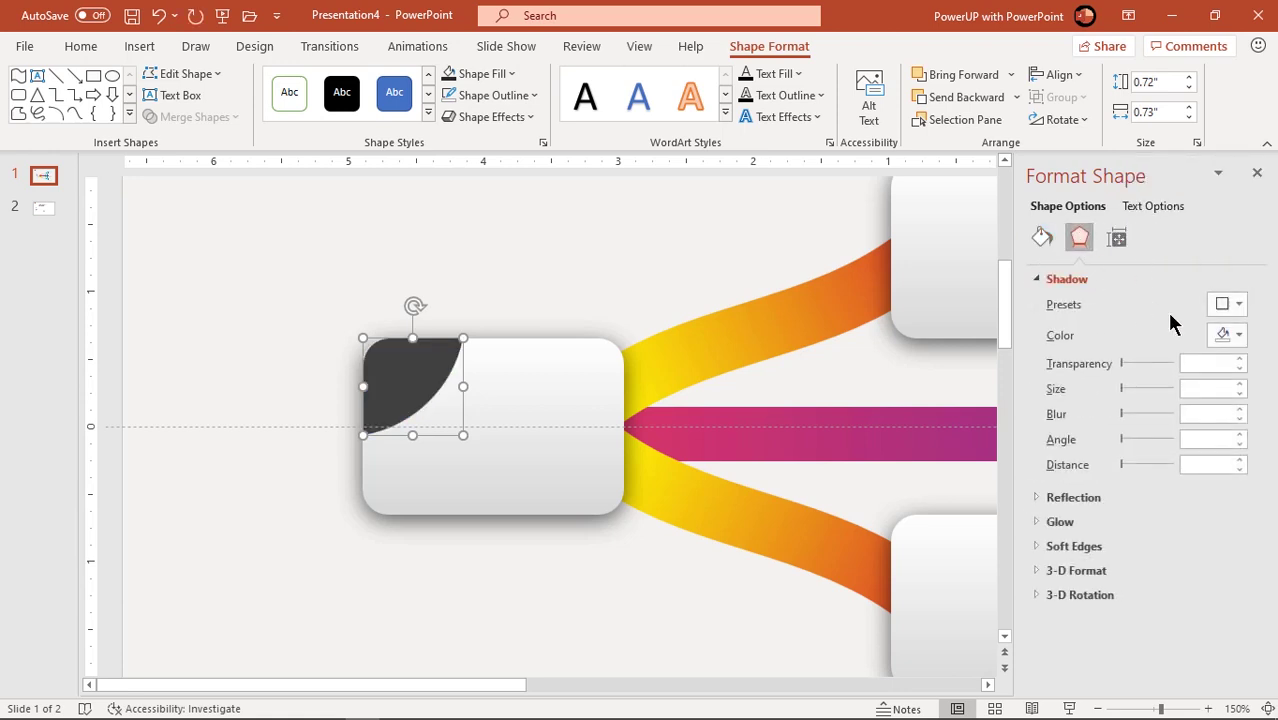
click(1231, 306)
scroll(1267, 371, down, 3)
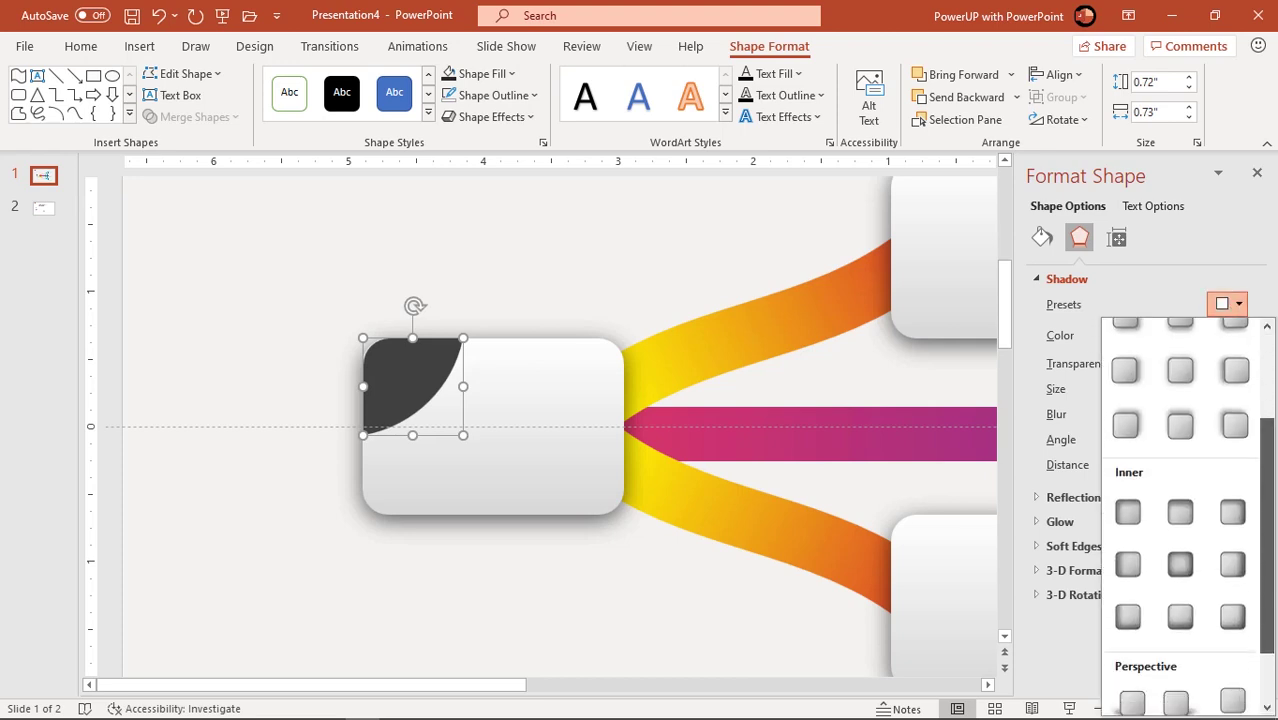
click(1233, 617)
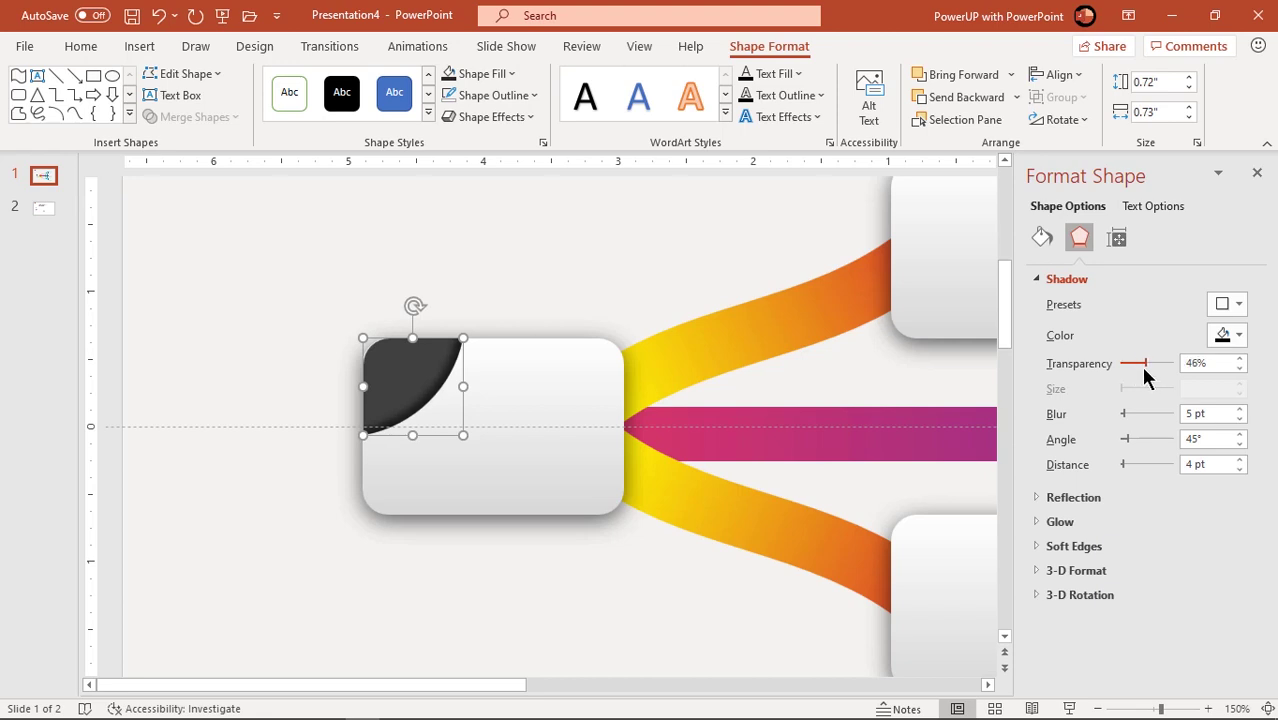
click(1257, 173)
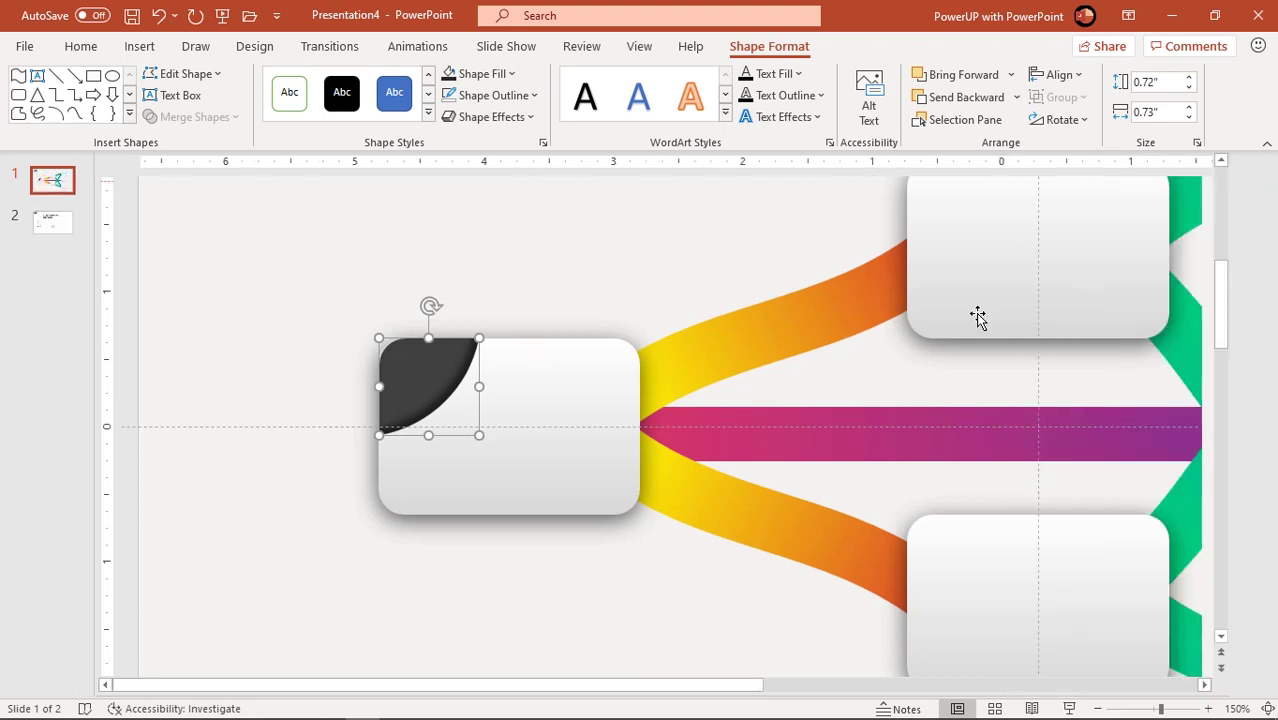
Ctrl-drag copies of the wedge onto the top-left corners of the remaining boxes.
scroll(607, 530, down, 2)
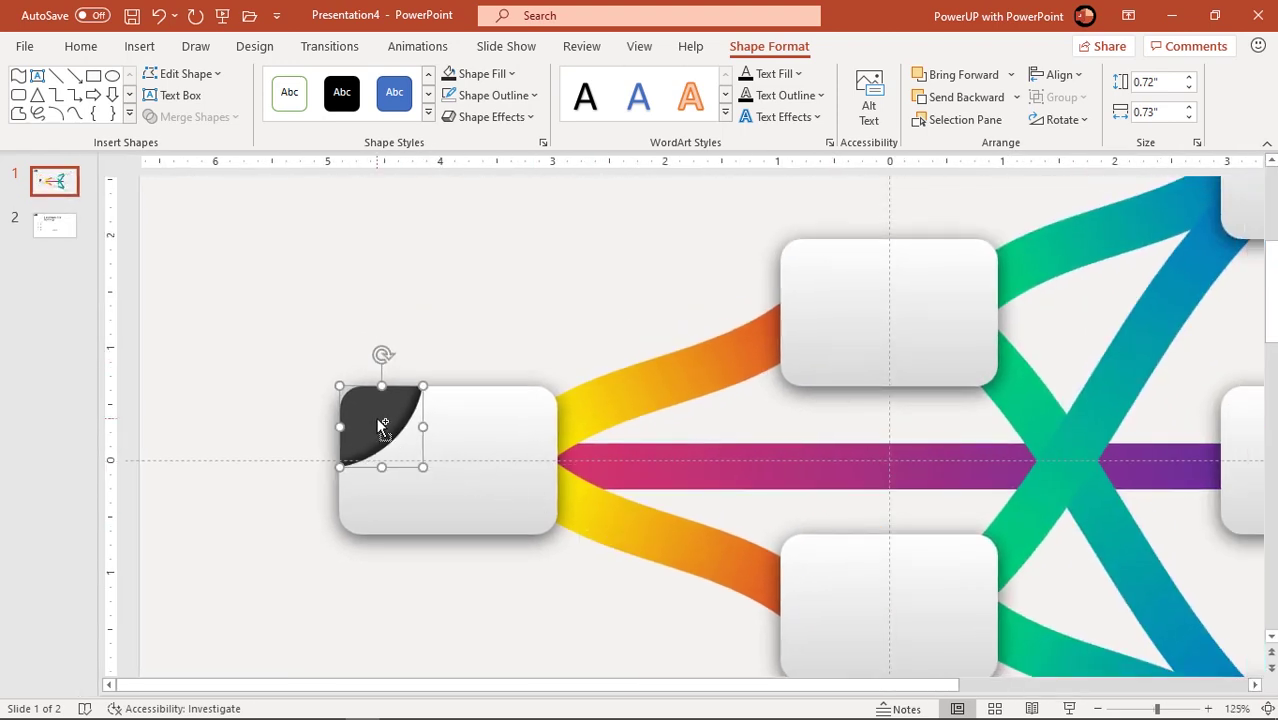
drag(385, 428, 830, 564)
scroll(830, 564, down, 2)
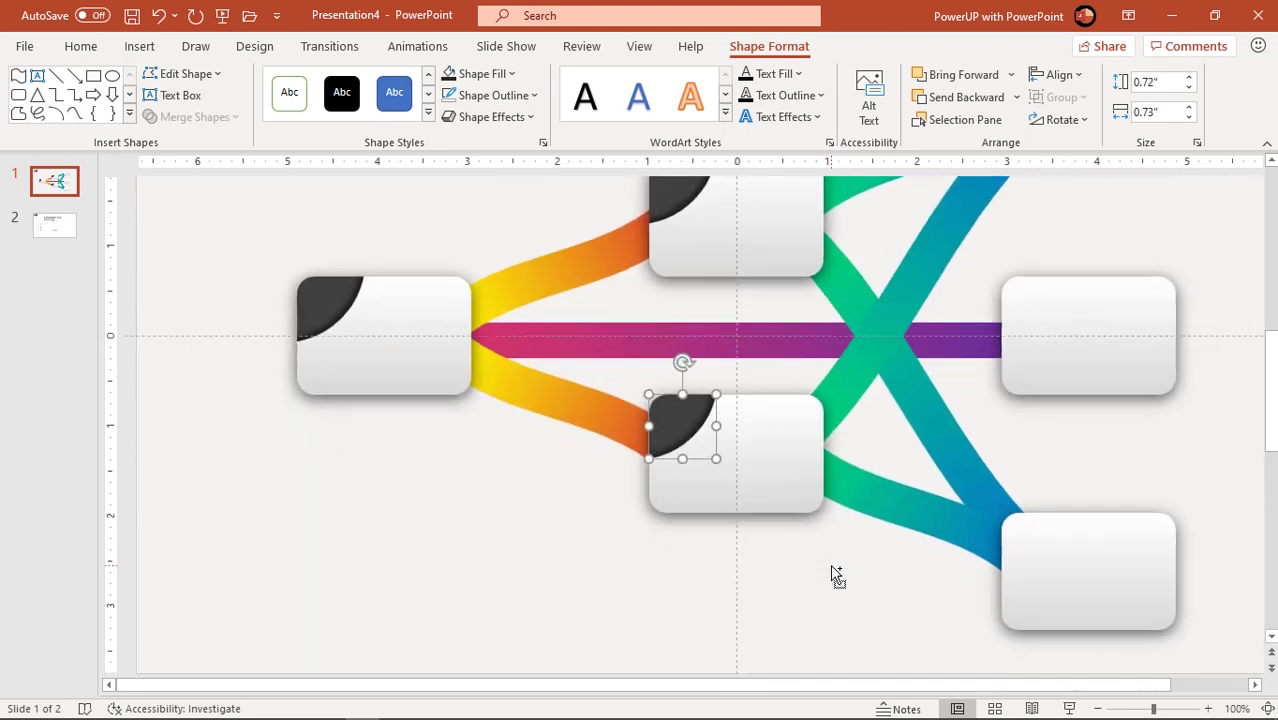
scroll(816, 529, down, 2)
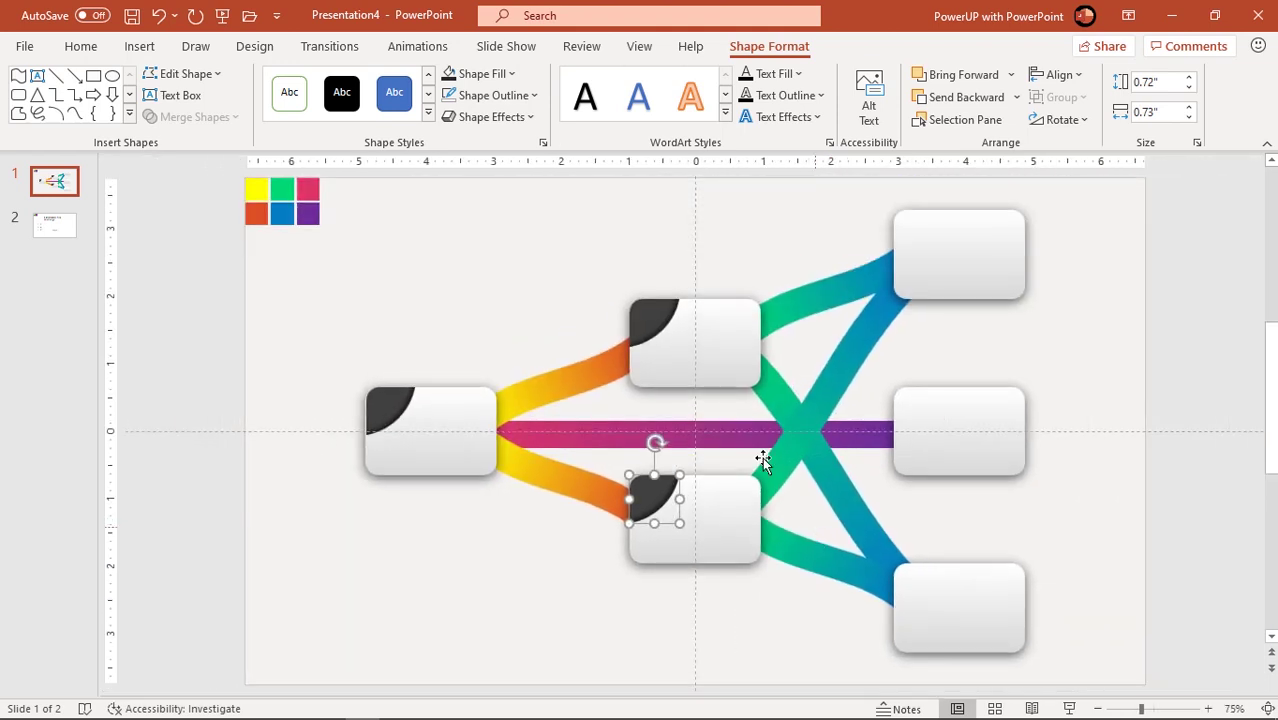
drag(659, 318, 935, 589)
On slide 2, select the grid of six icons.
click(674, 633)
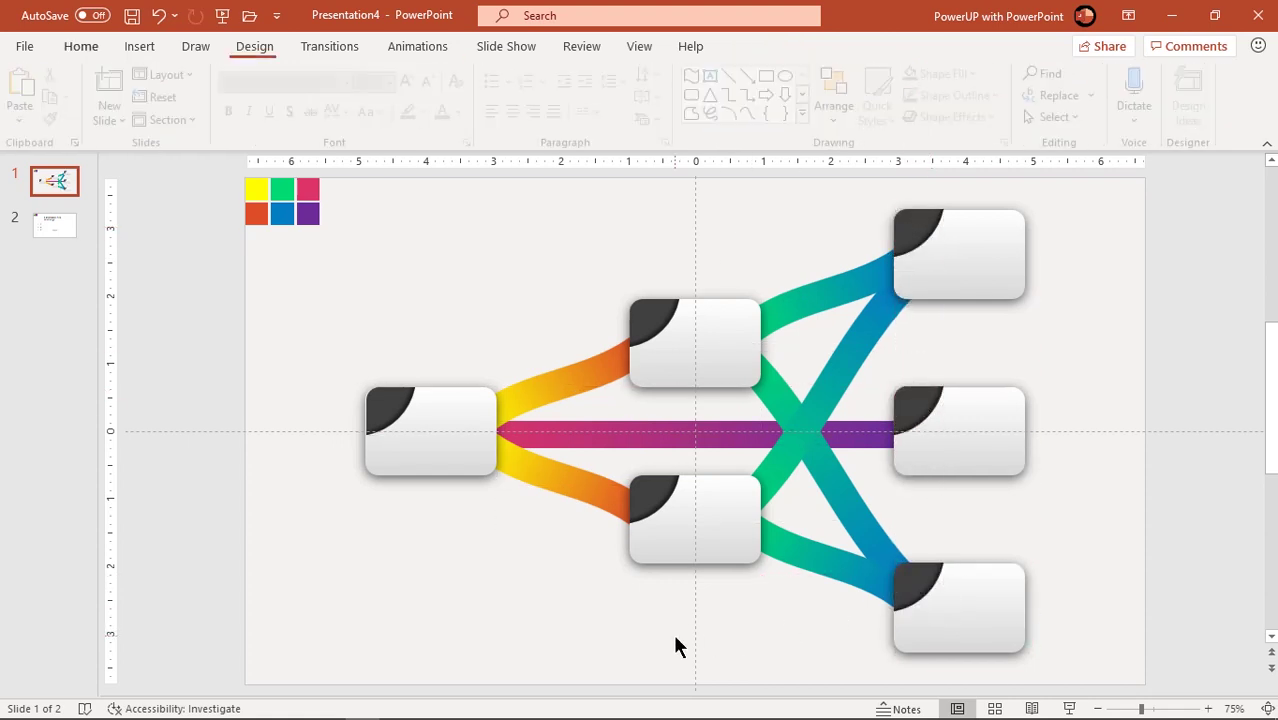
click(39, 227)
drag(296, 361, 461, 575)
Paste the six icons onto slide 1 below the left box and colour them white.
click(57, 181)
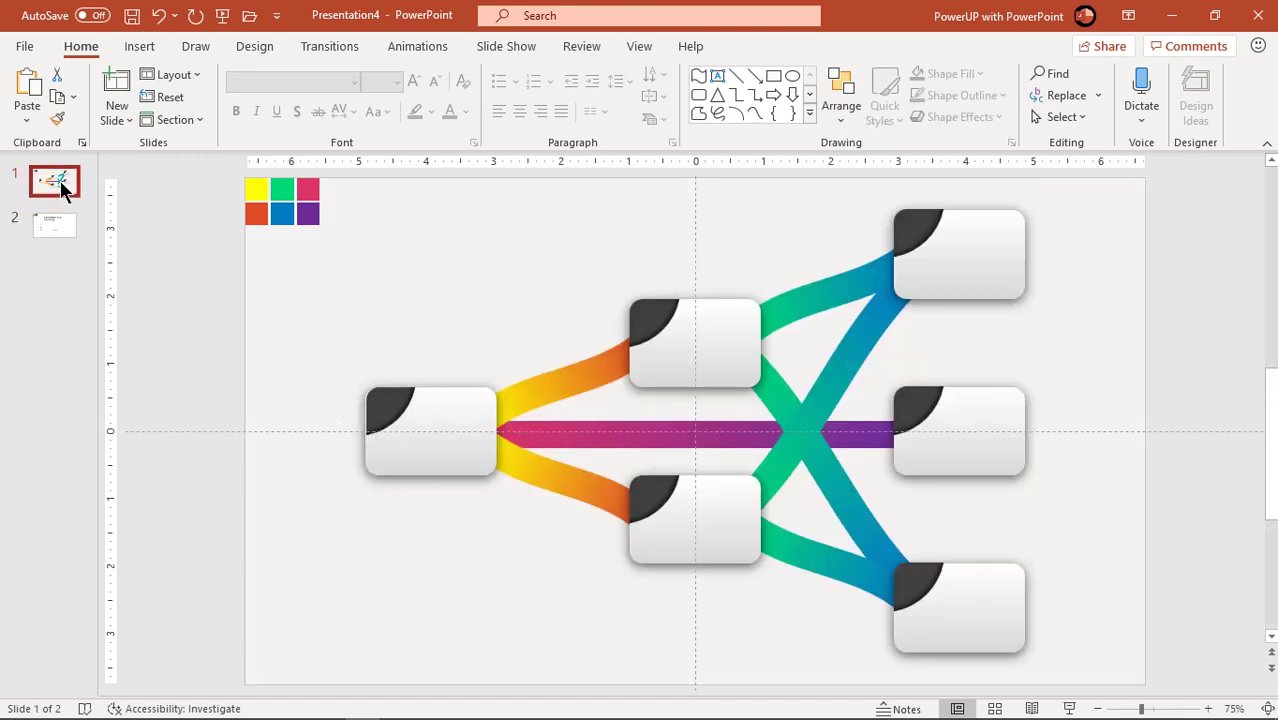
key(ctrl+v)
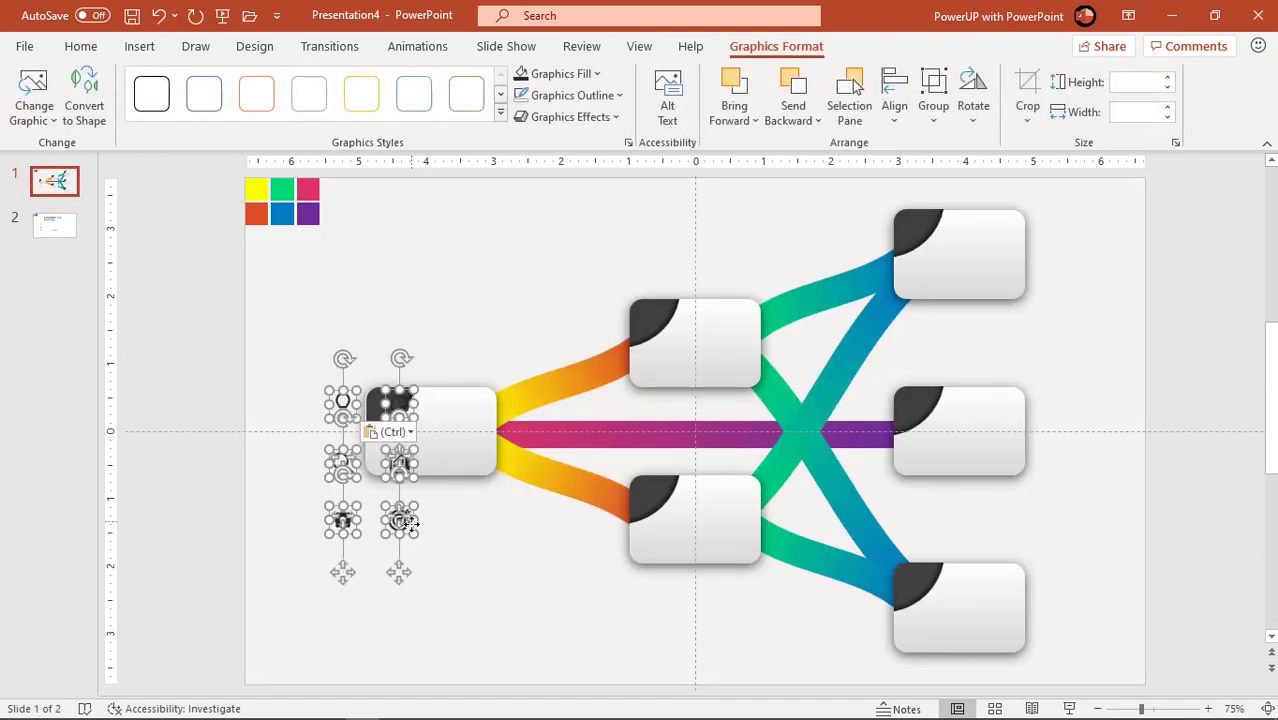
drag(399, 522, 510, 621)
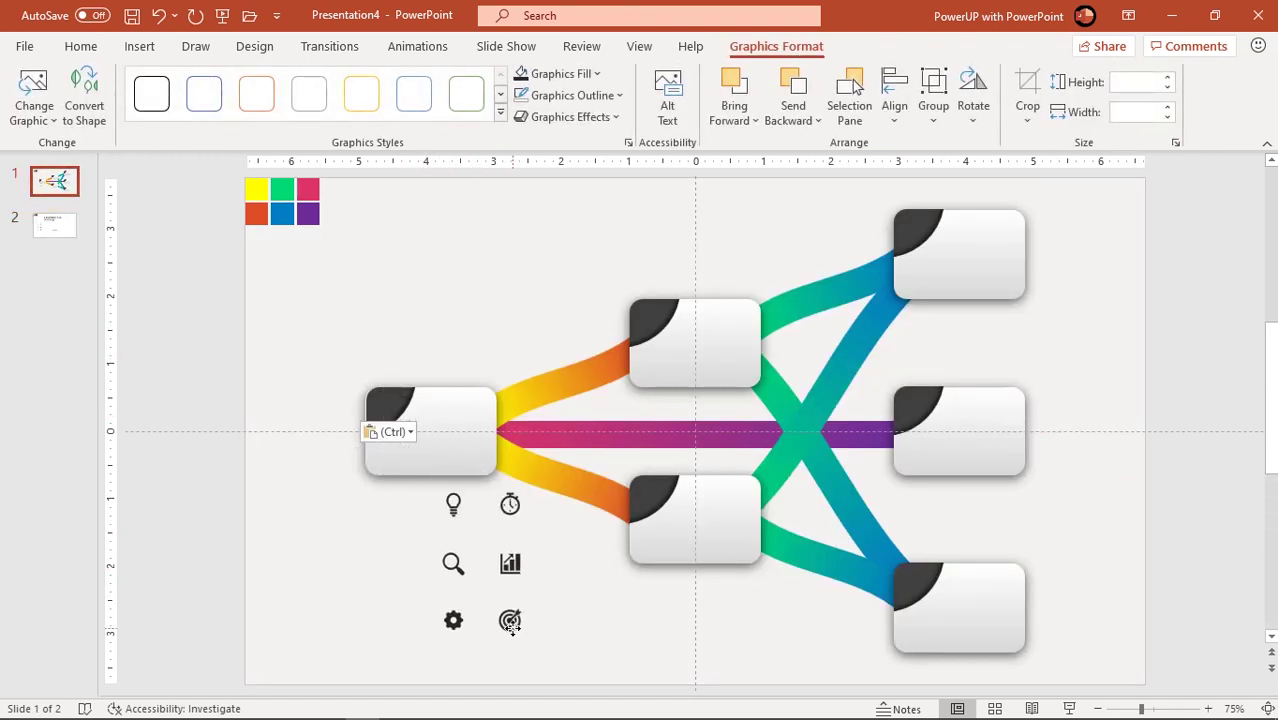
click(560, 73)
click(522, 121)
click(545, 606)
Place the lightbulb, magnifier, gear, stopwatch, chart and target icons on the six wedges, then return to slide 2.
drag(453, 500, 369, 403)
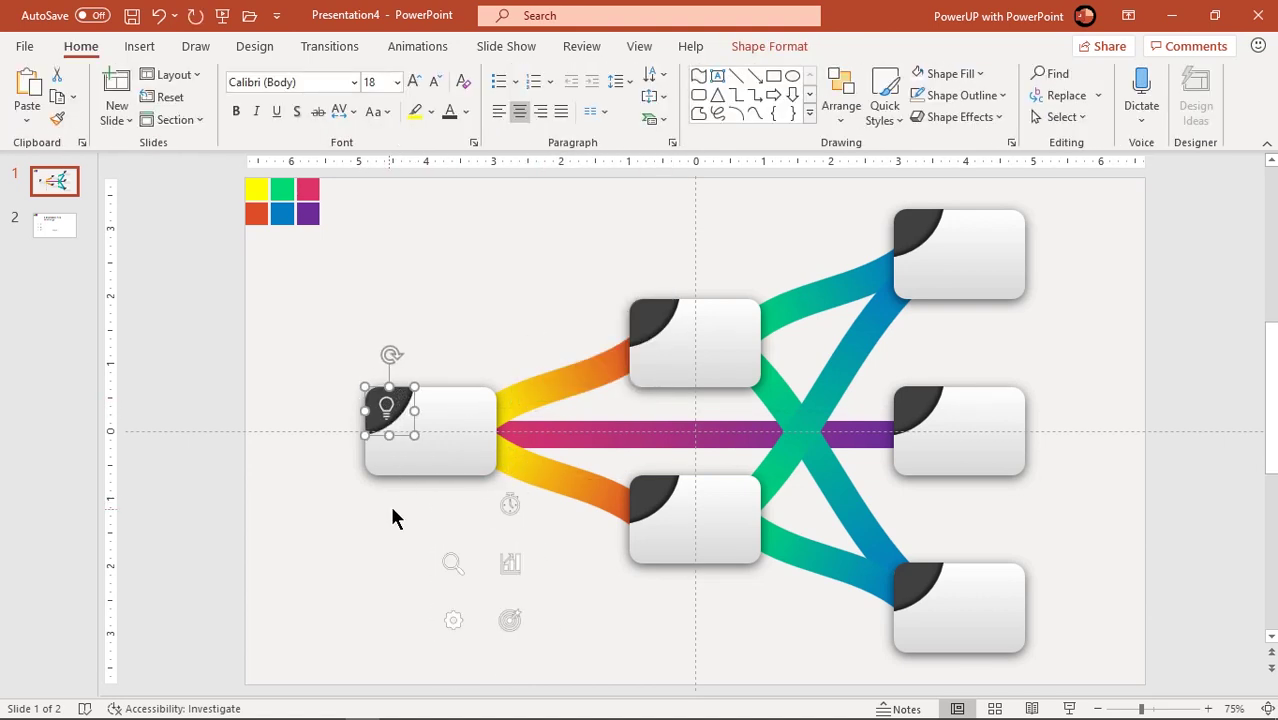
drag(453, 563, 644, 317)
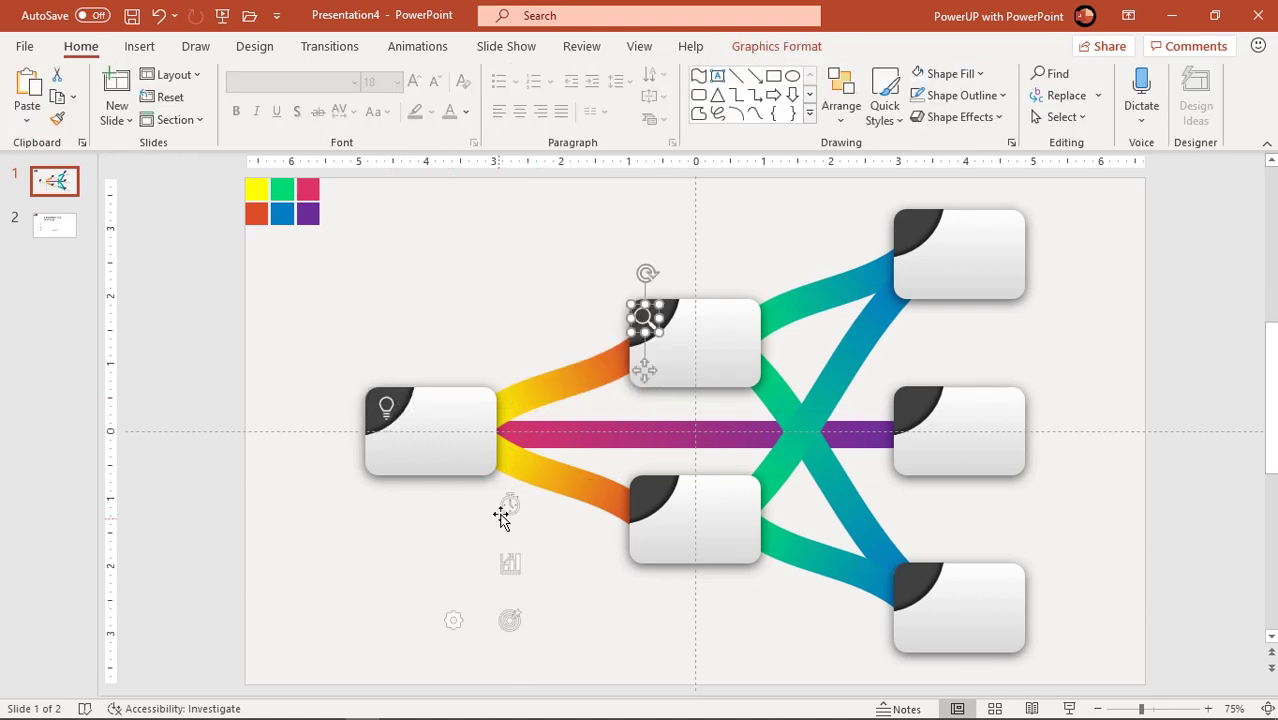
drag(453, 620, 647, 497)
drag(510, 504, 914, 229)
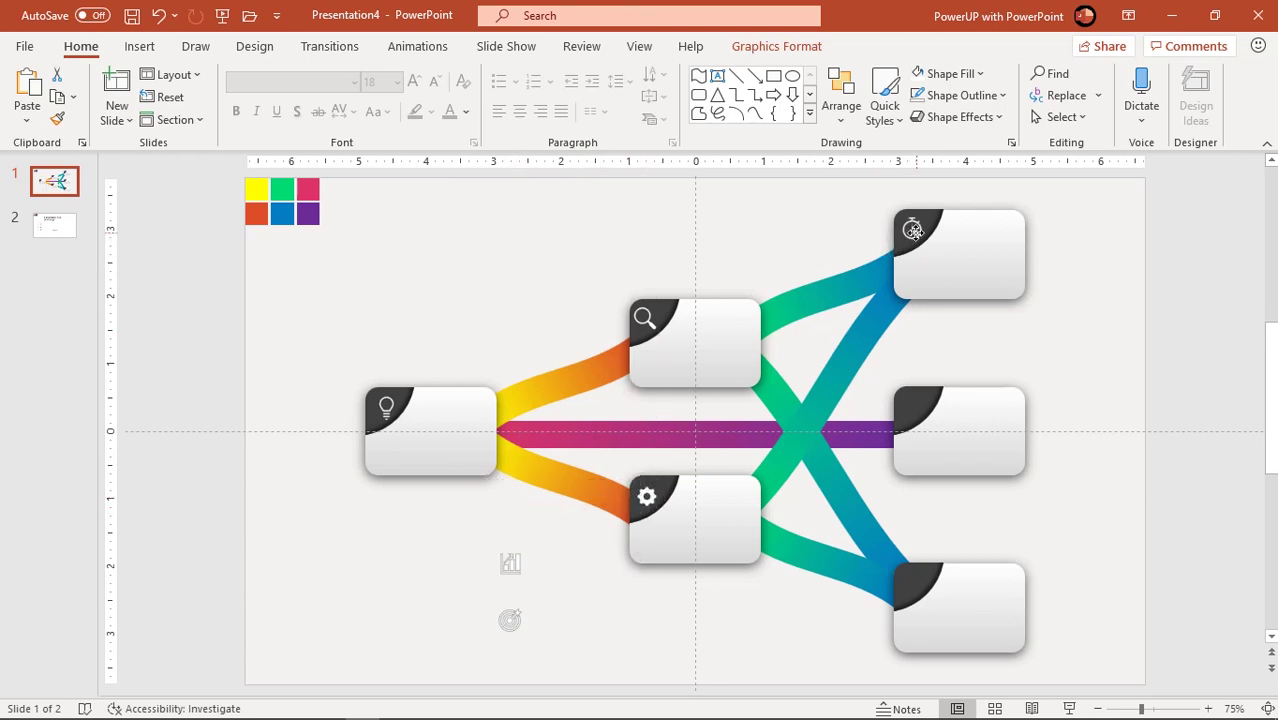
drag(510, 563, 912, 408)
drag(510, 620, 912, 588)
click(650, 663)
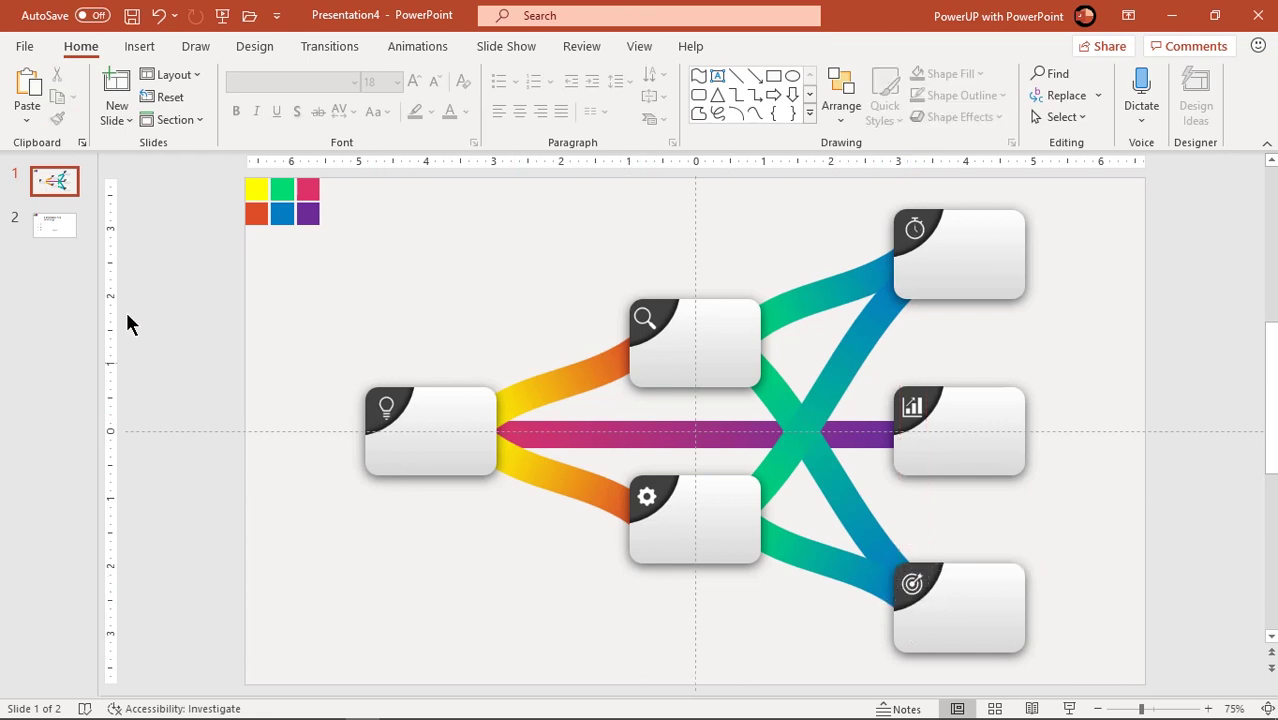
click(59, 239)
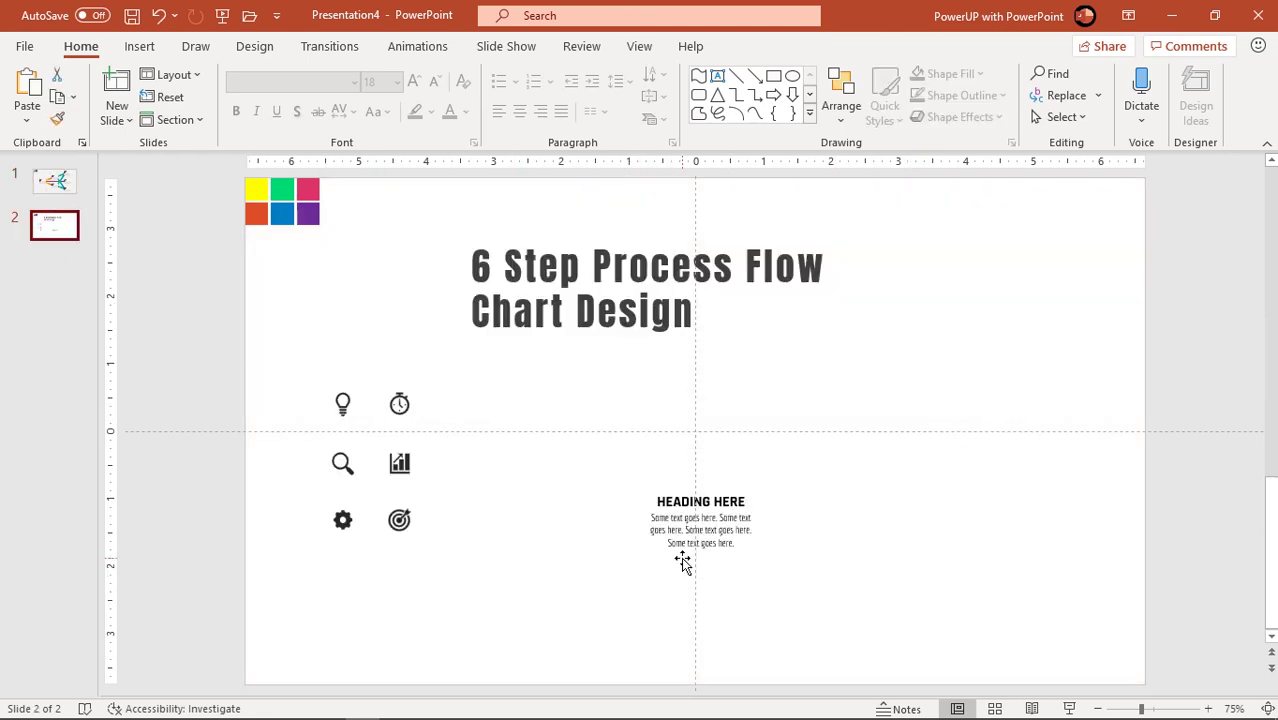
Copy the HEADING HERE text block onto slide 1's lightbulb box and decrease its font size.
click(681, 556)
key(ctrl+c)
click(56, 183)
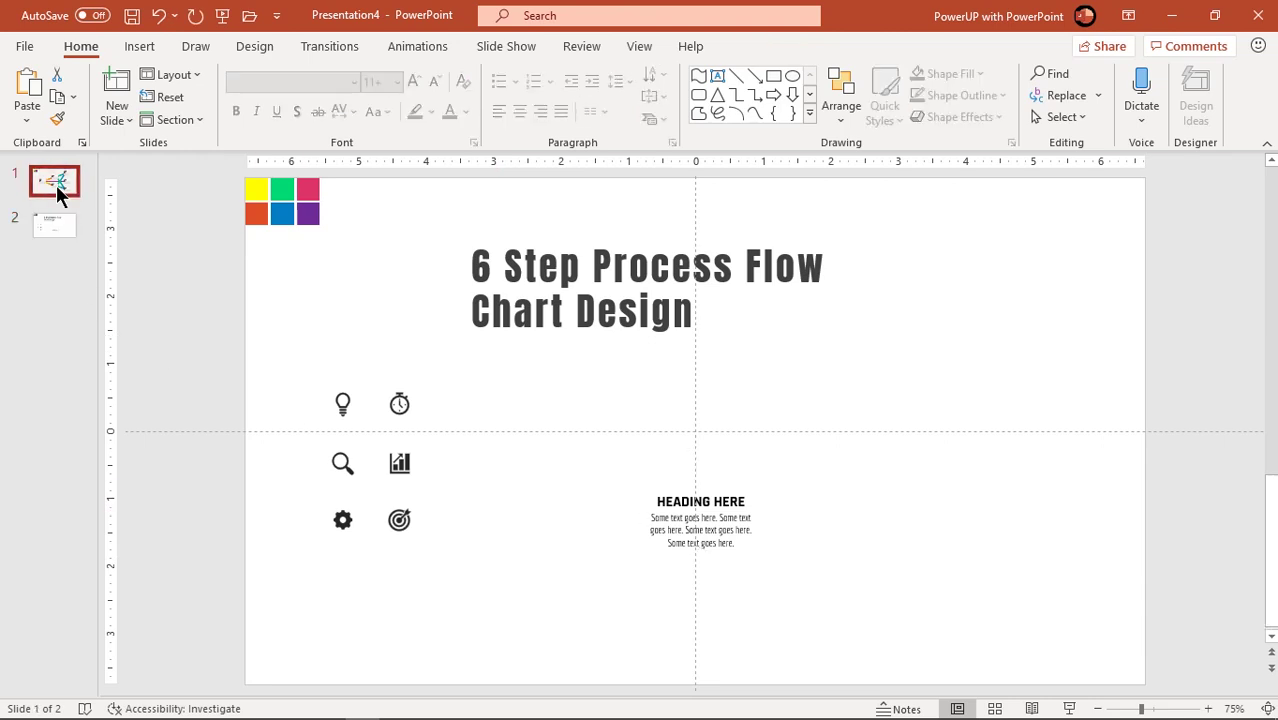
key(ctrl+v)
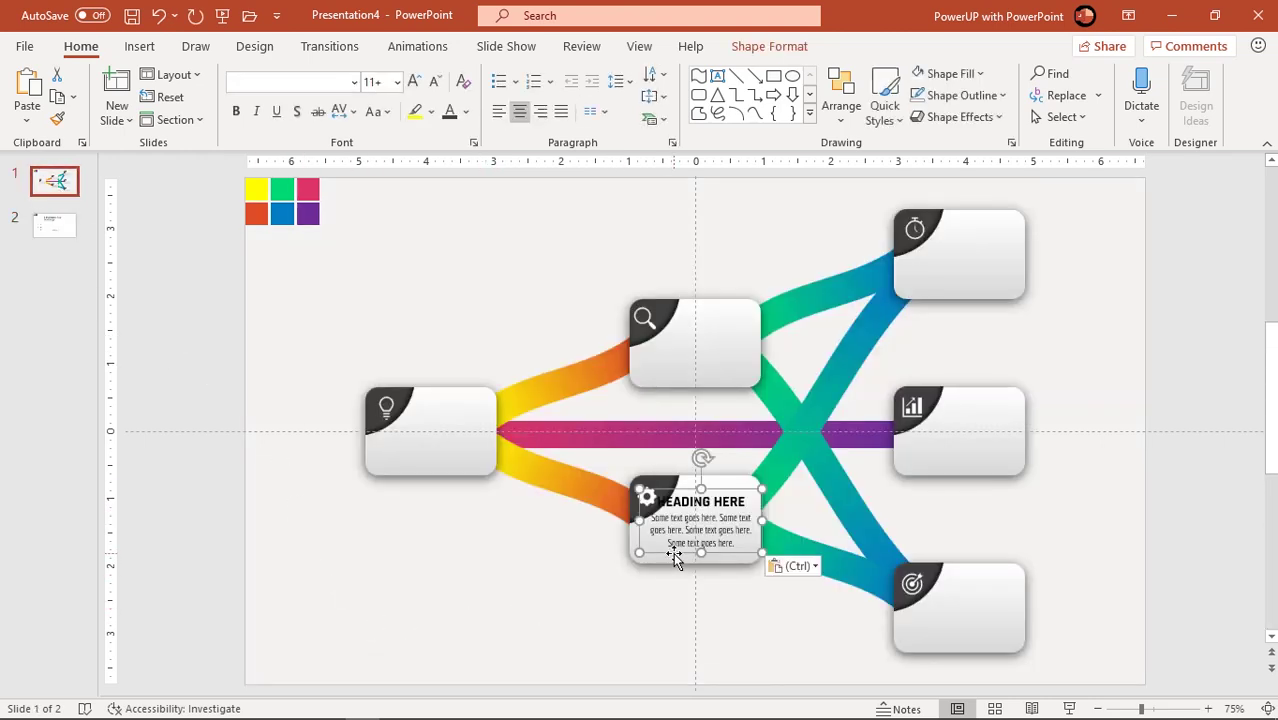
drag(666, 553, 416, 474)
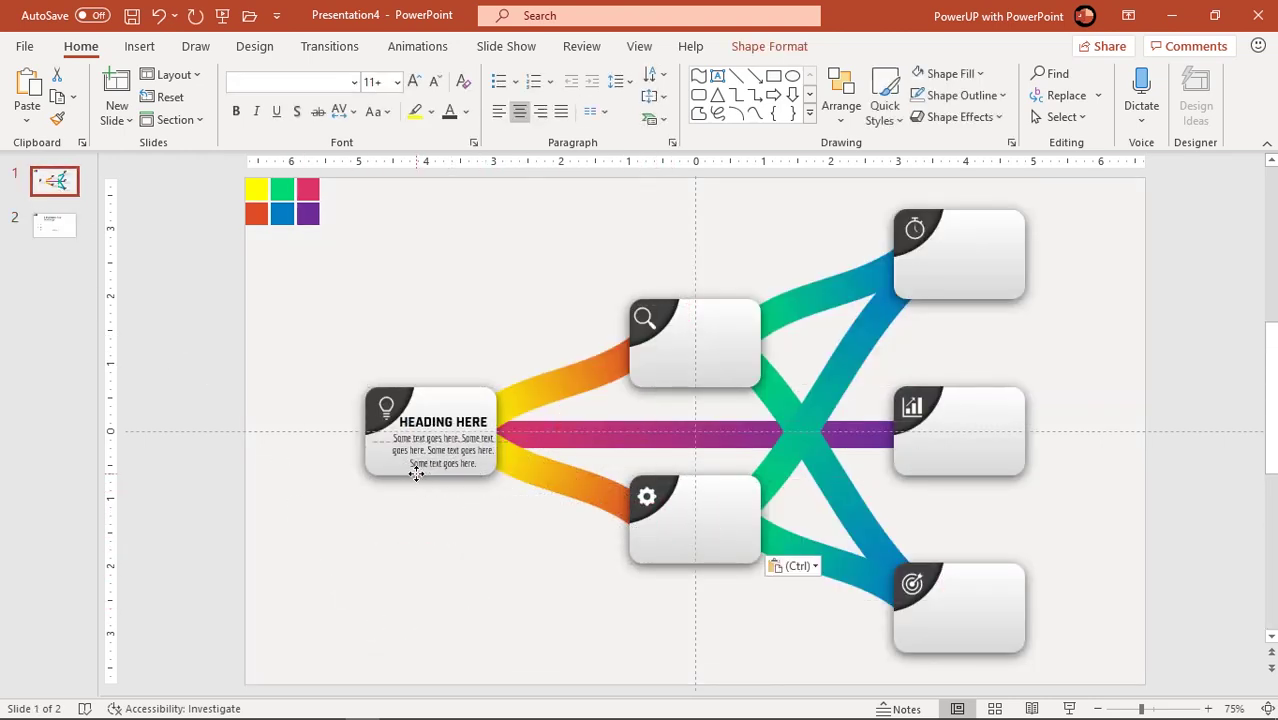
click(433, 82)
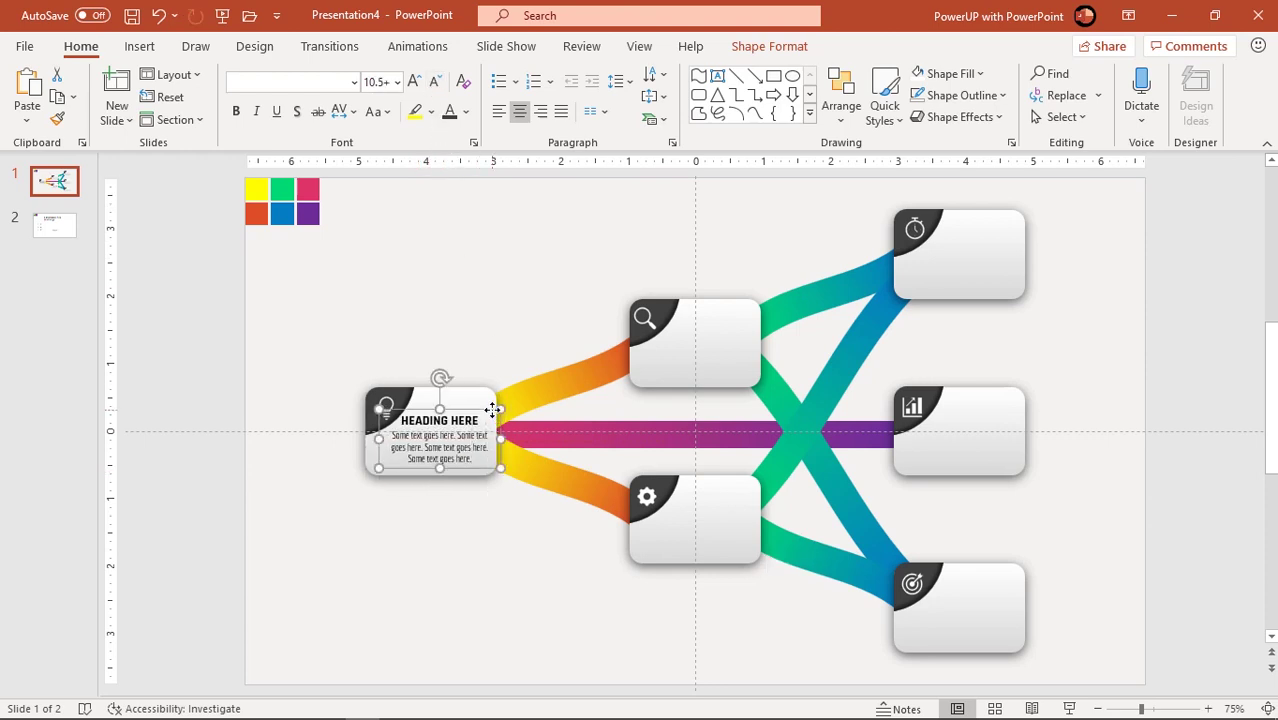
Ctrl-drag copies of the heading text into the other boxes.
drag(494, 414, 745, 512)
drag(712, 330, 998, 601)
click(1077, 570)
Delete the six colour swatches and go back to slide 2.
drag(386, 288, 231, 152)
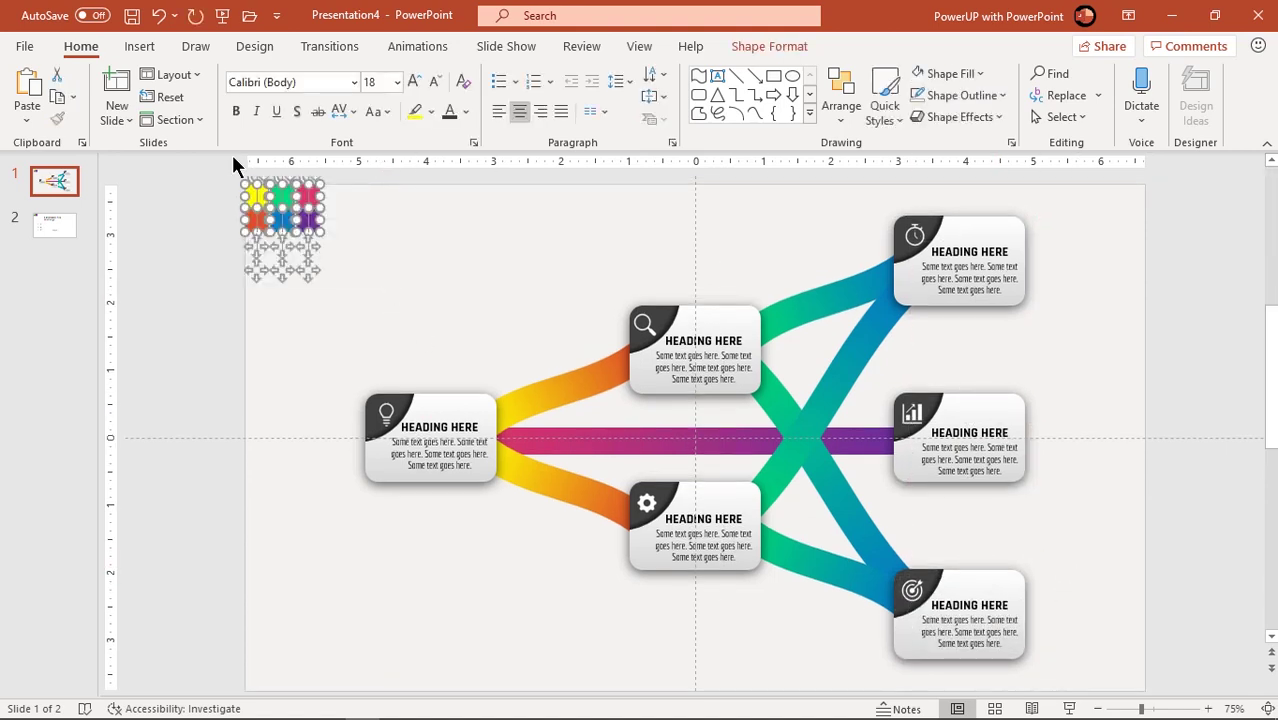
key(Delete)
click(55, 226)
Copy the '6 Step Process Flow Chart Design' title from slide 2 to slide 1's upper left.
click(542, 346)
key(ctrl+c)
click(55, 180)
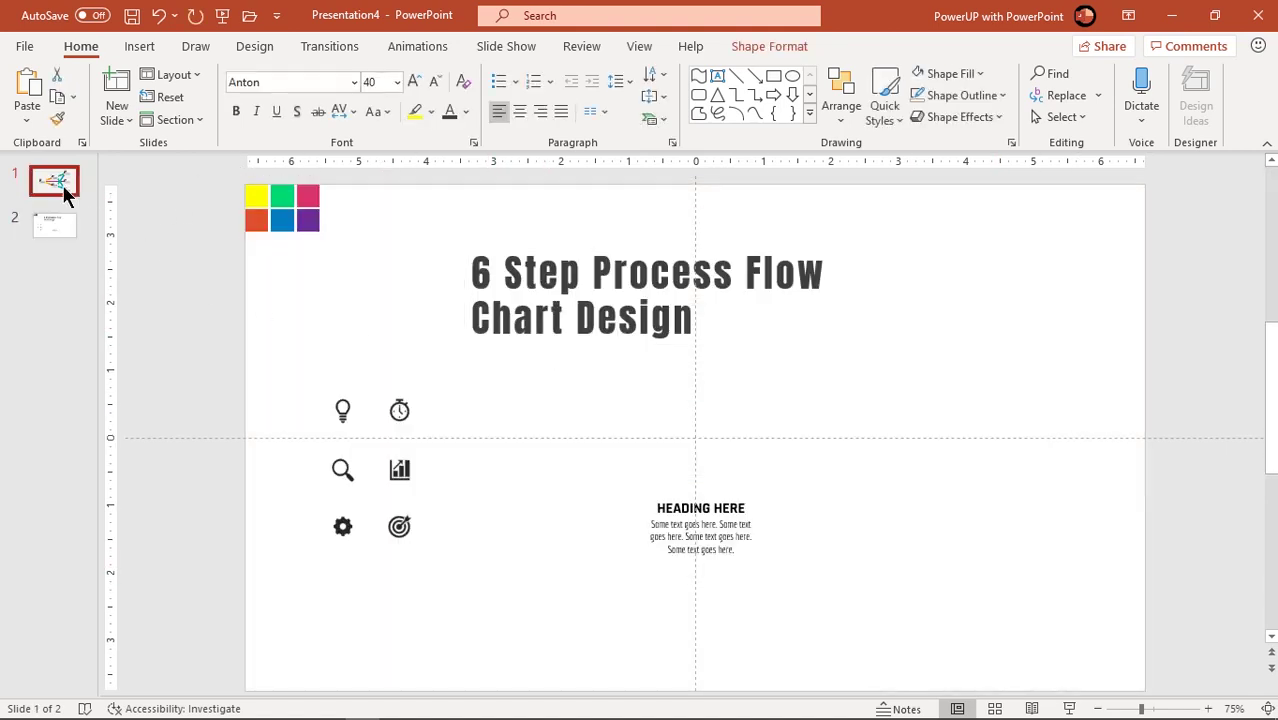
key(ctrl+v)
drag(533, 248, 358, 199)
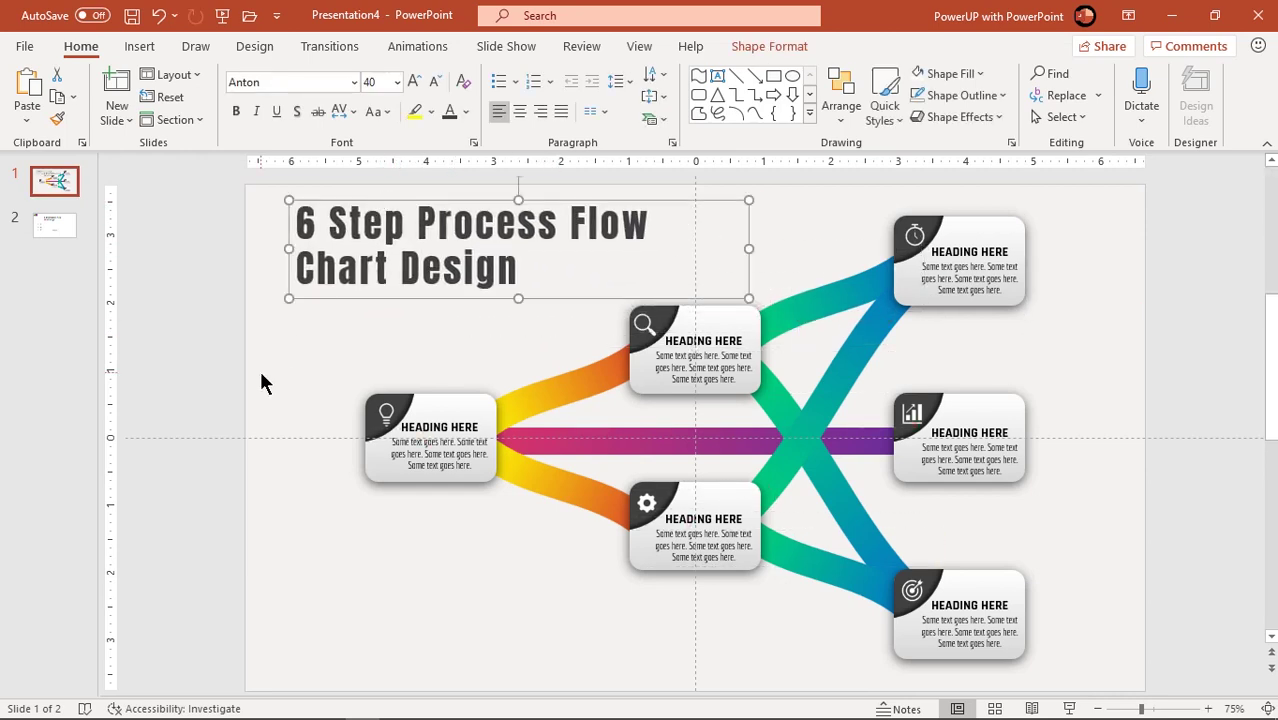